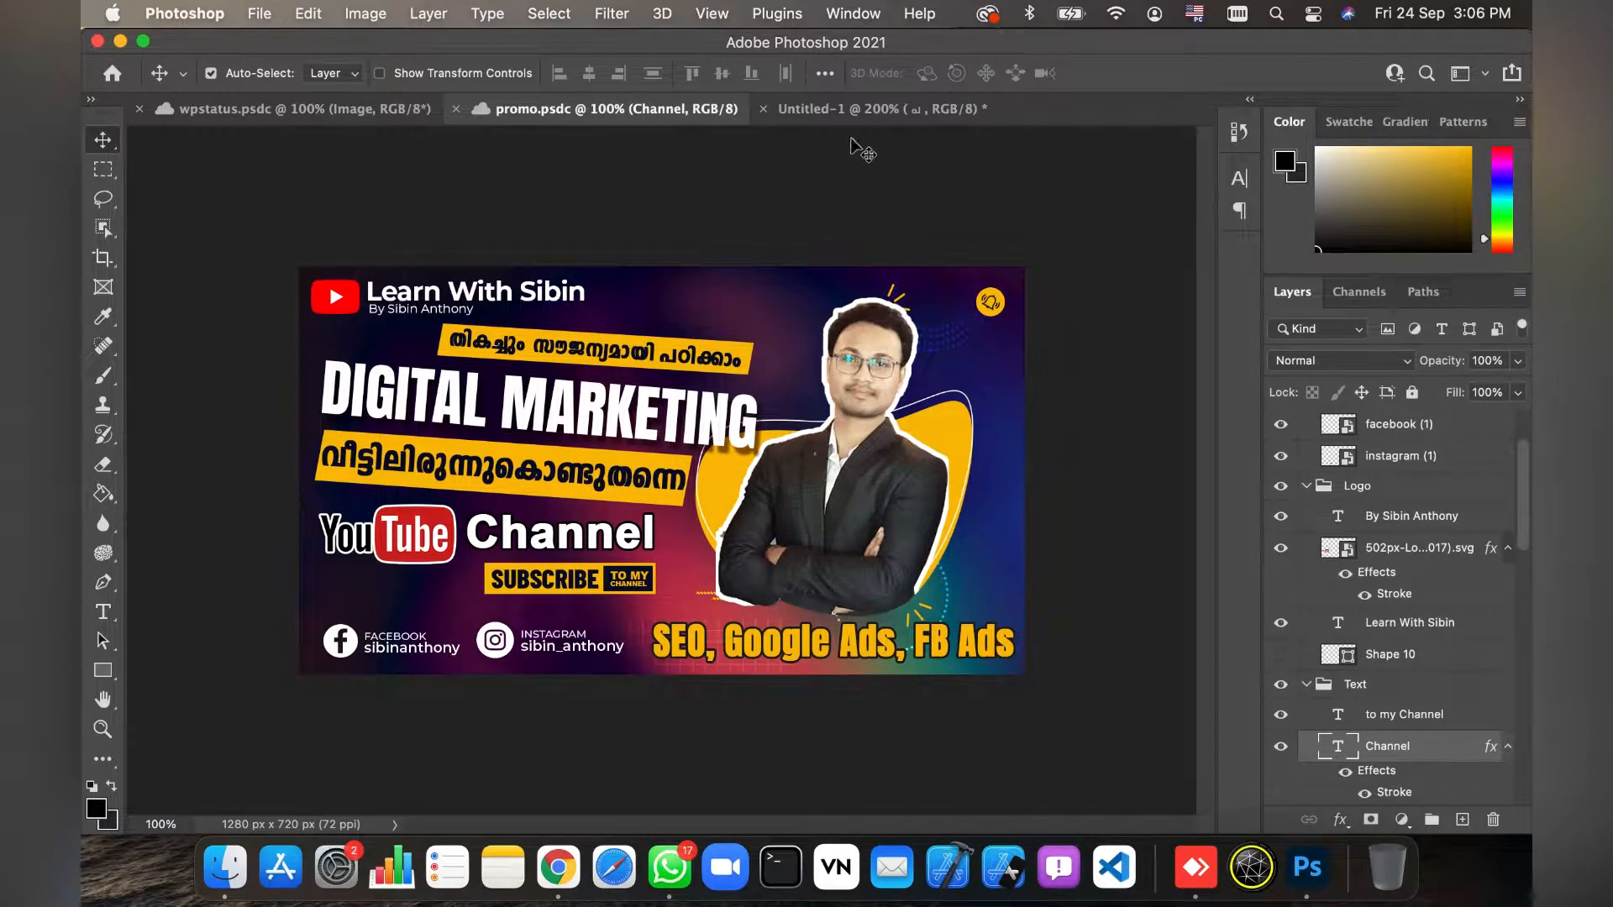
Switch to Google Input Tools in Chrome, add the word മലയാളം after the Malayalam phrase and copy പരീക്ഷിച്ച് നോക്കുക
click(874, 115)
key(ctrl+Right)
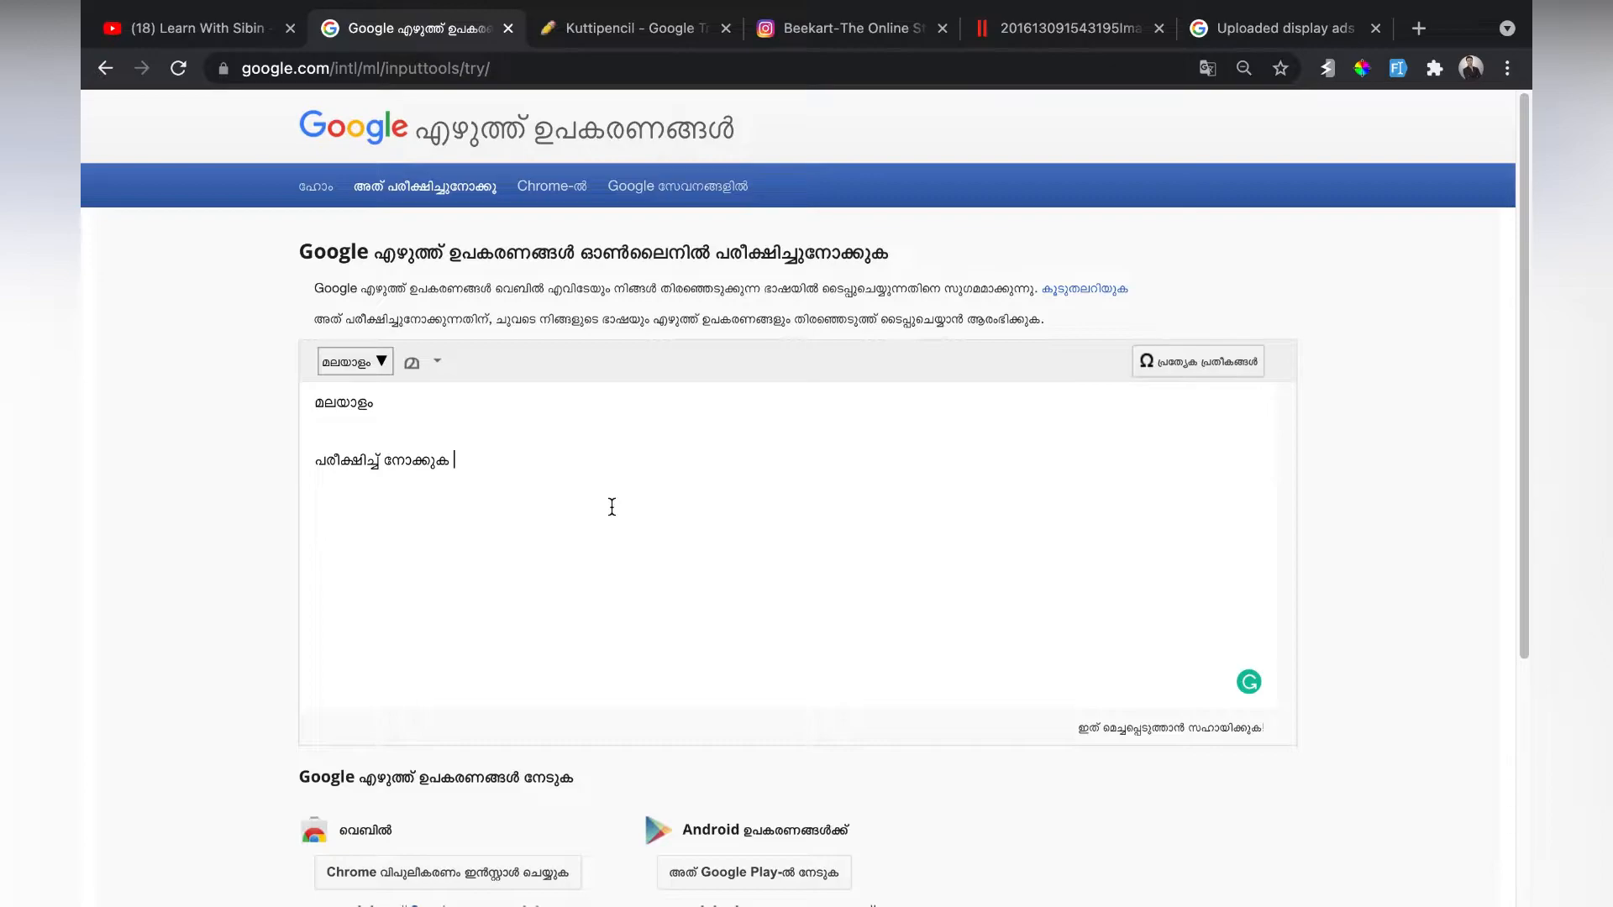
text(malayalam)
drag(451, 464, 262, 468)
key(super+c)
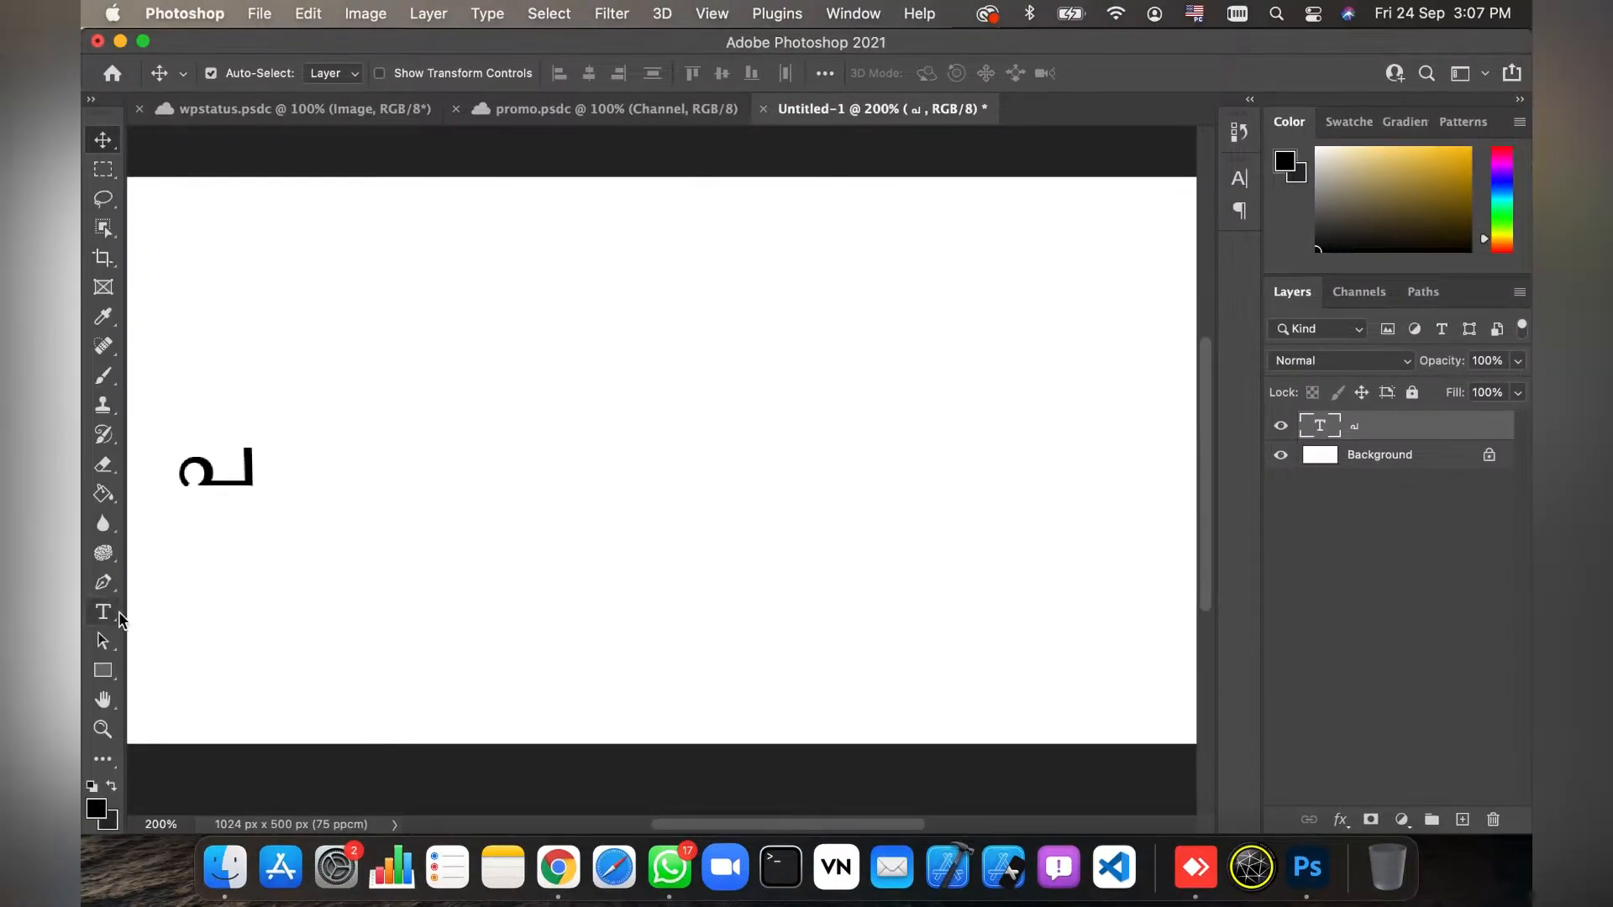
Switch to Photoshop and replace the single letter in Untitled-1 with the copied phrase പരീക്ഷിച്ച് നോക്കുക
key(super+a)
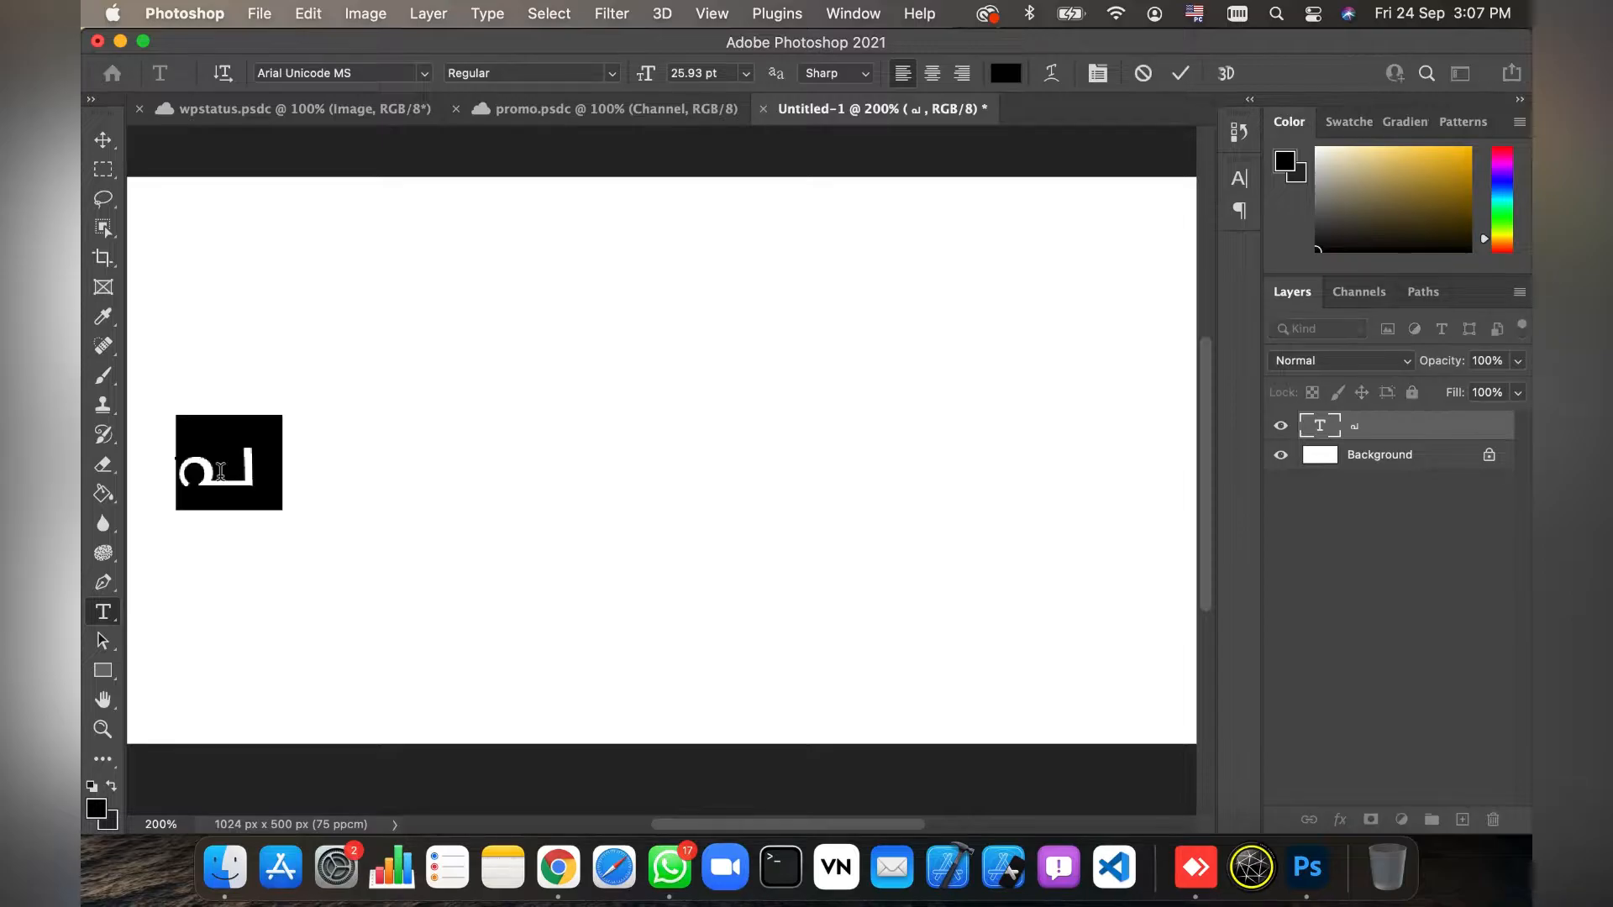
key(super+v)
click(100, 143)
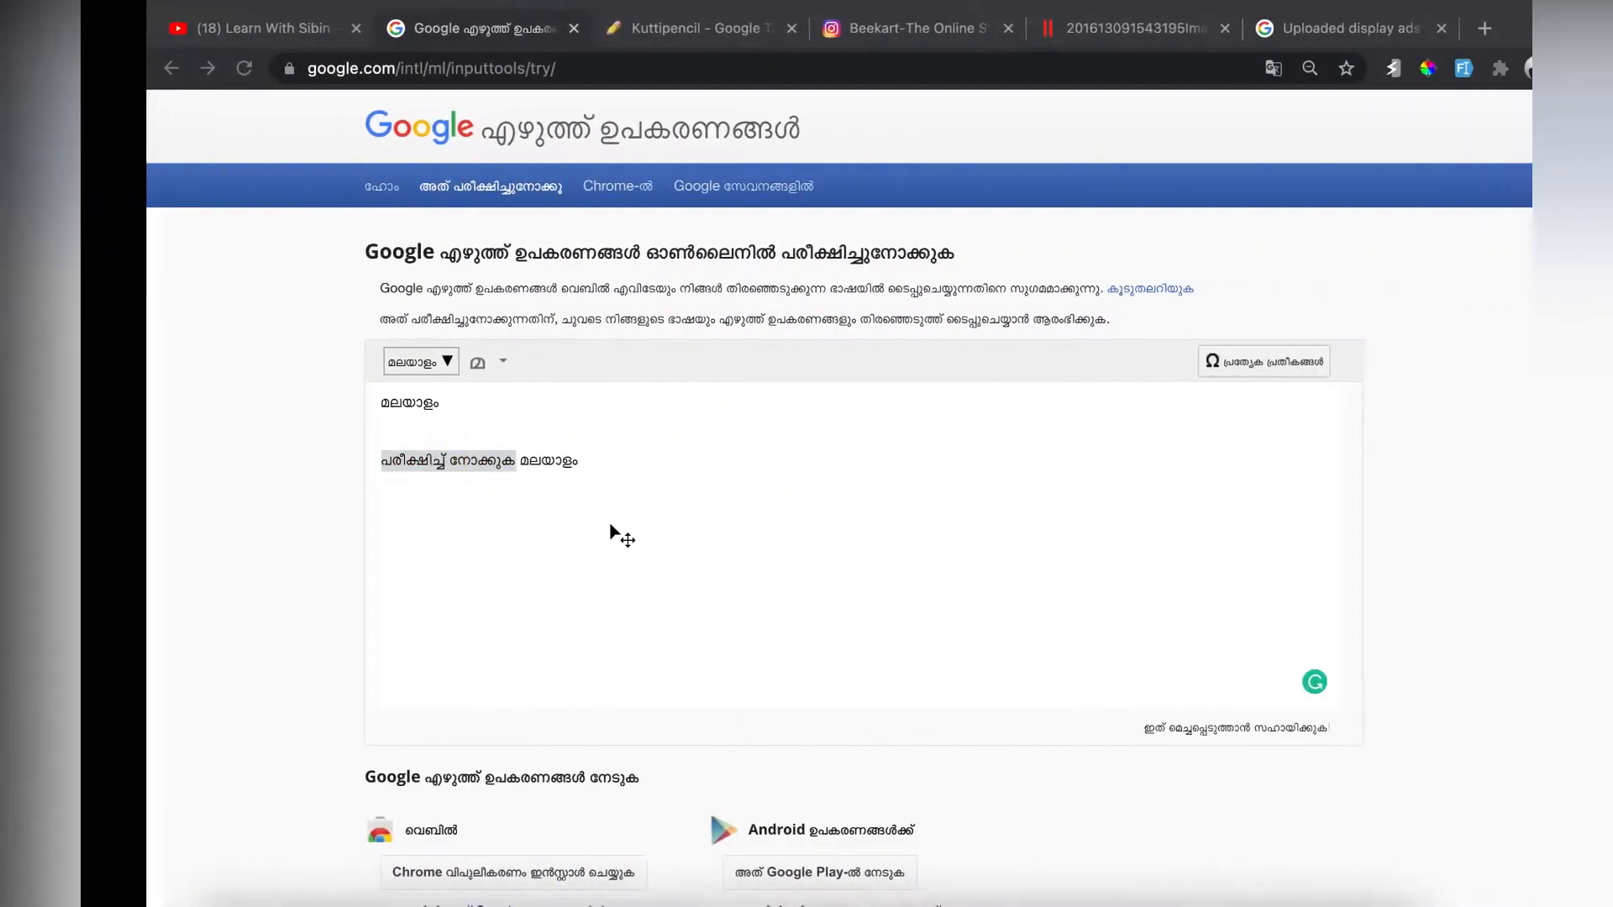
key(ctrl+Left)
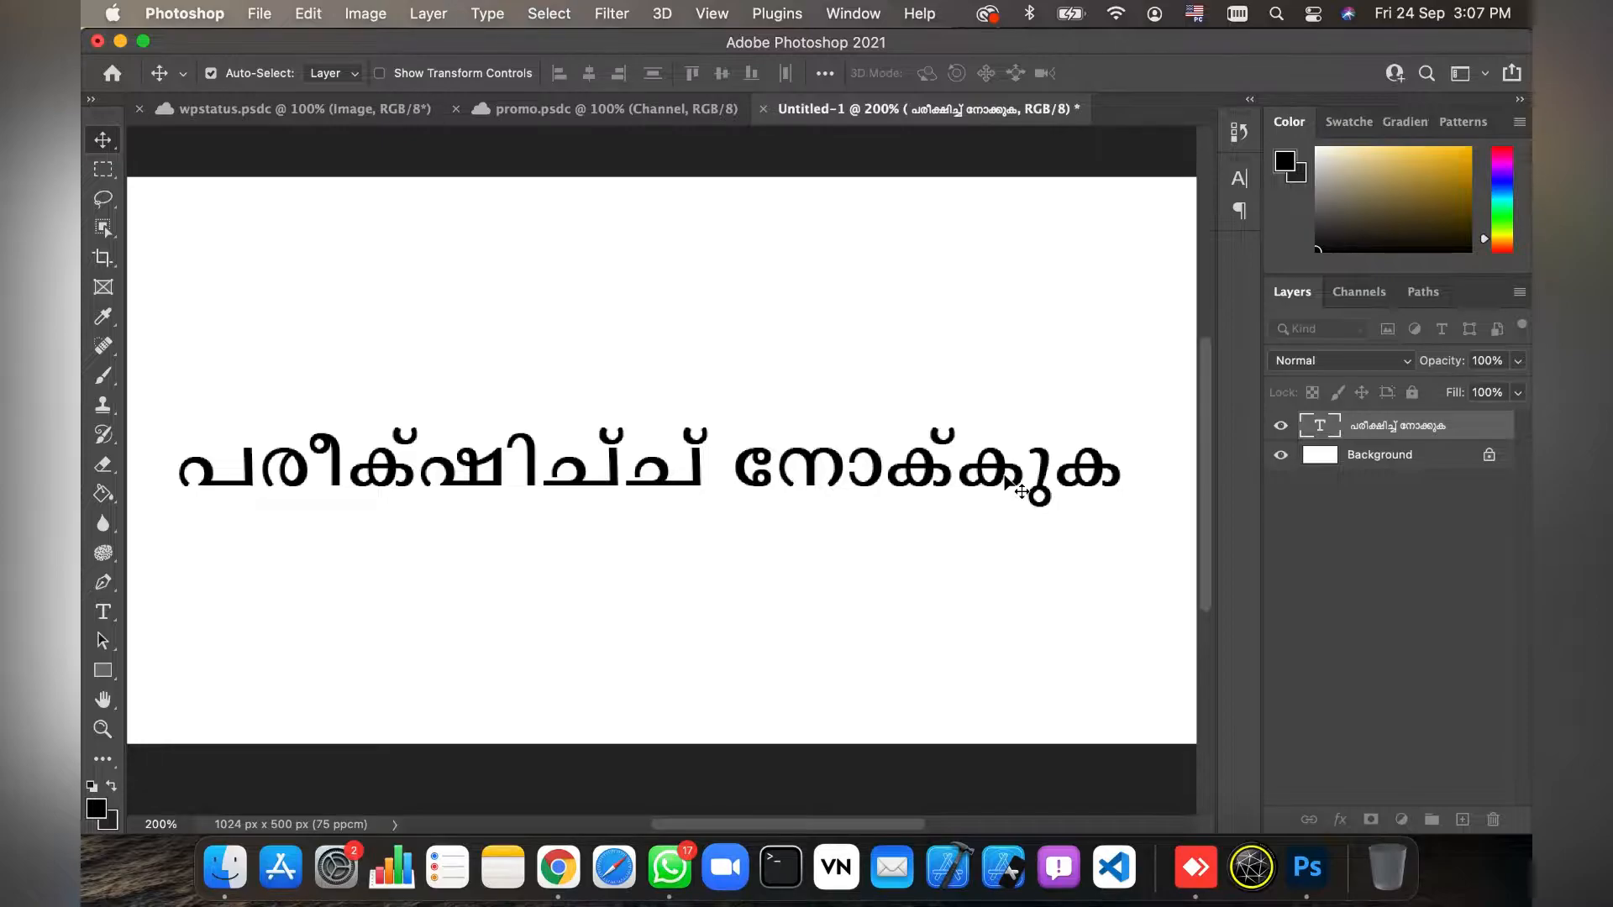
Copy the line പരീക്ഷിച്ച് നോക്കുക മലയാളം from Google Input Tools in Chrome into the Kuttipencil editor
key(ctrl+Right)
click(698, 497)
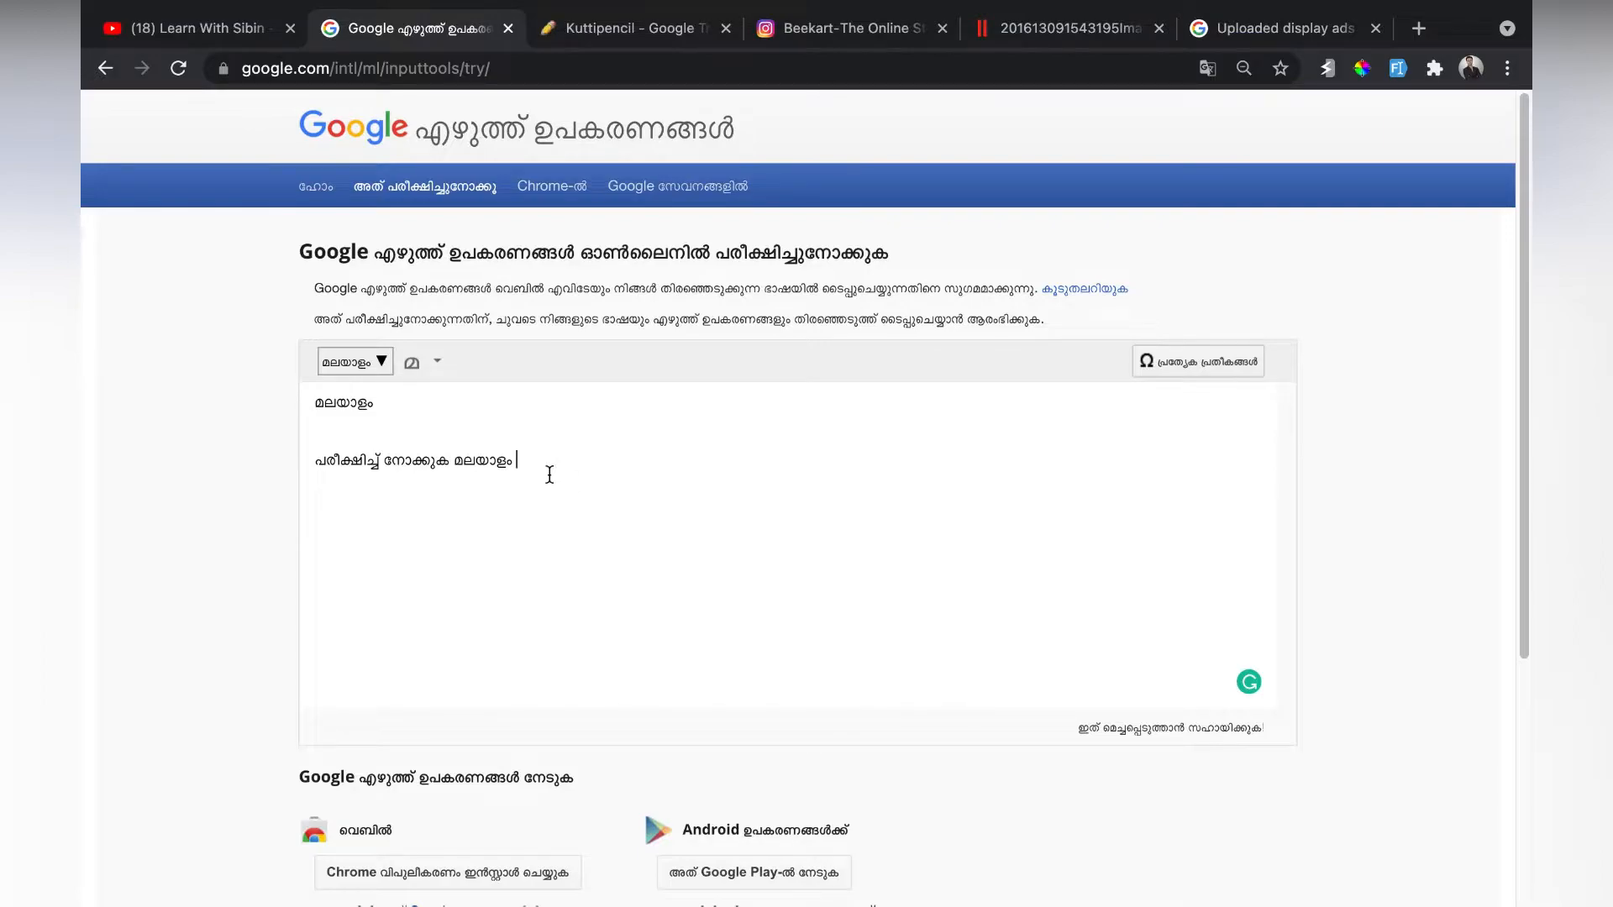
drag(550, 476, 249, 455)
click(634, 42)
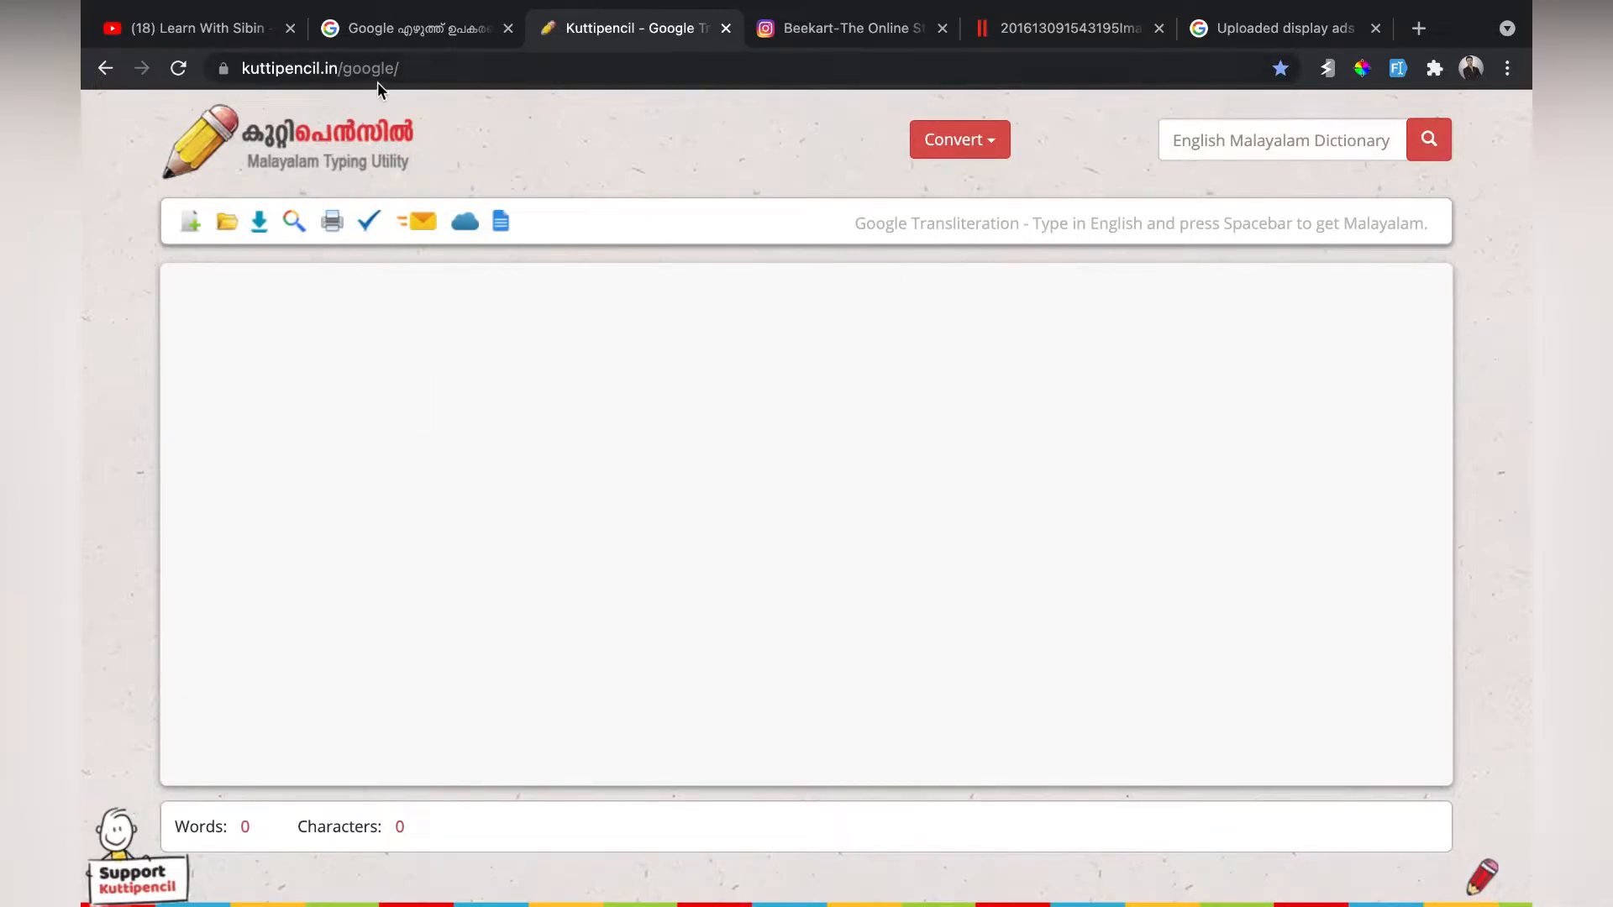
click(468, 407)
key(ctrl+v)
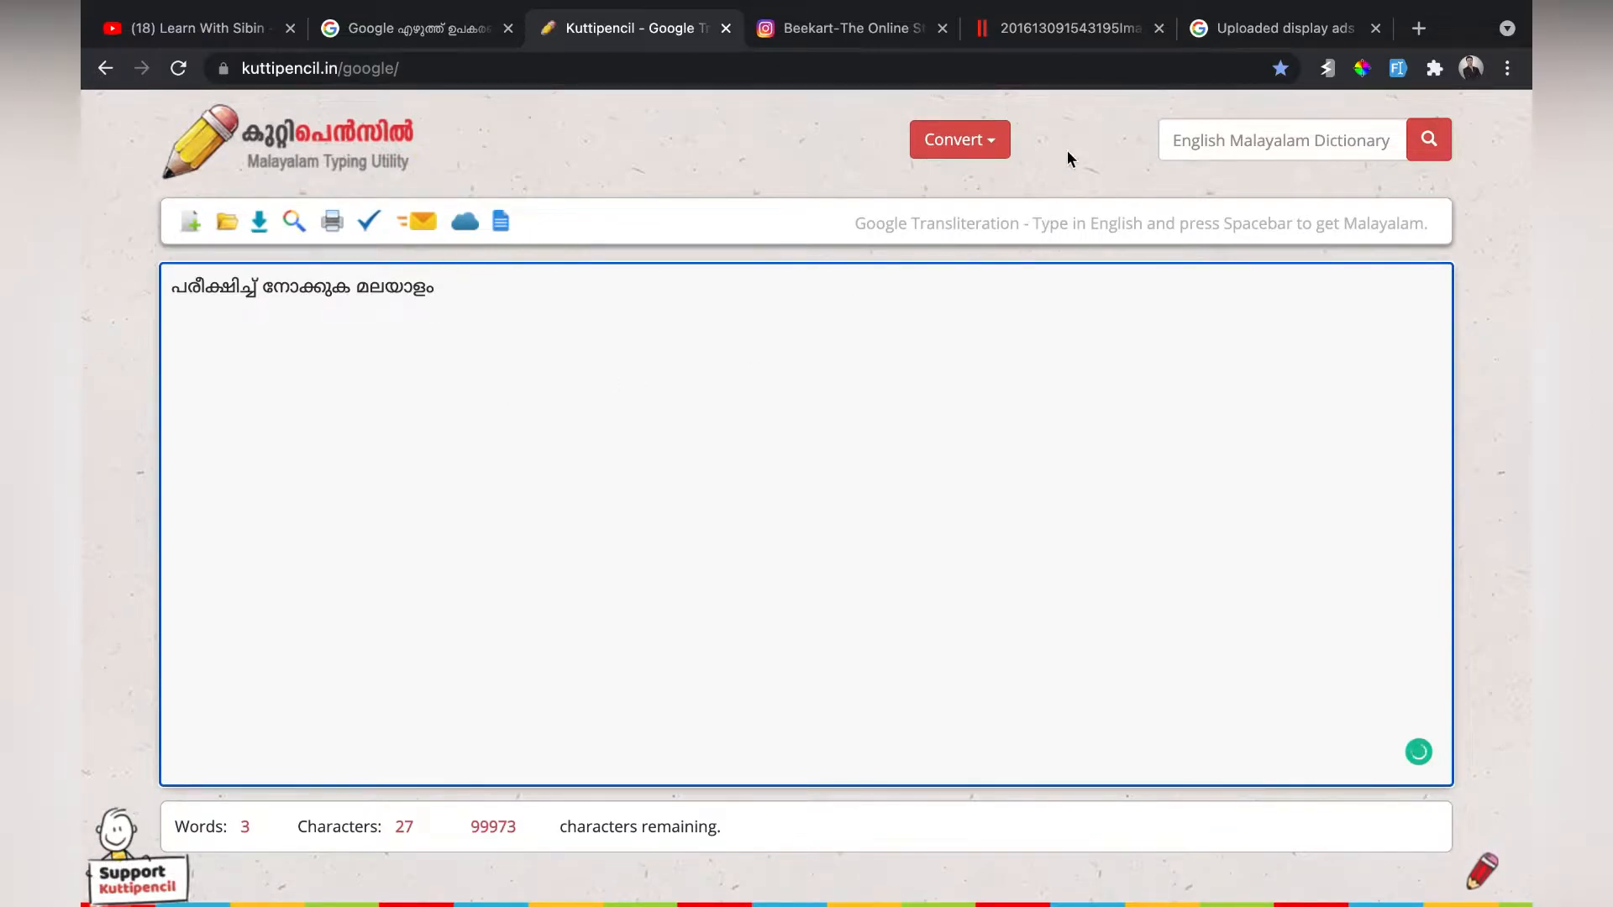
Convert the Malayalam line to the FML Series and select the whole converted text for copying
click(975, 150)
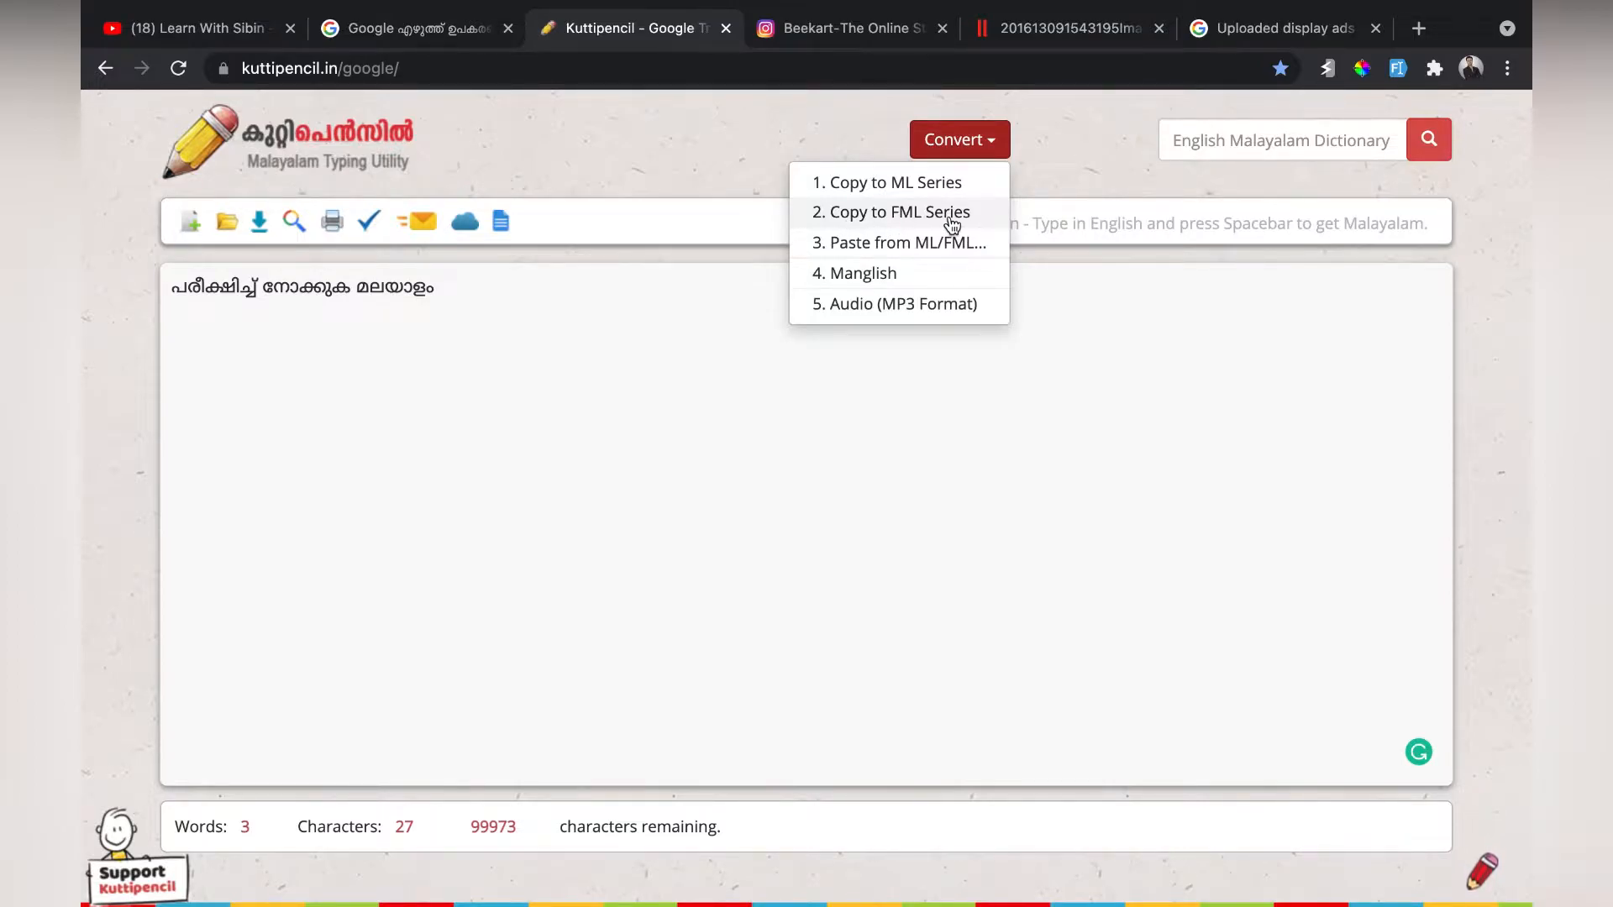
click(917, 220)
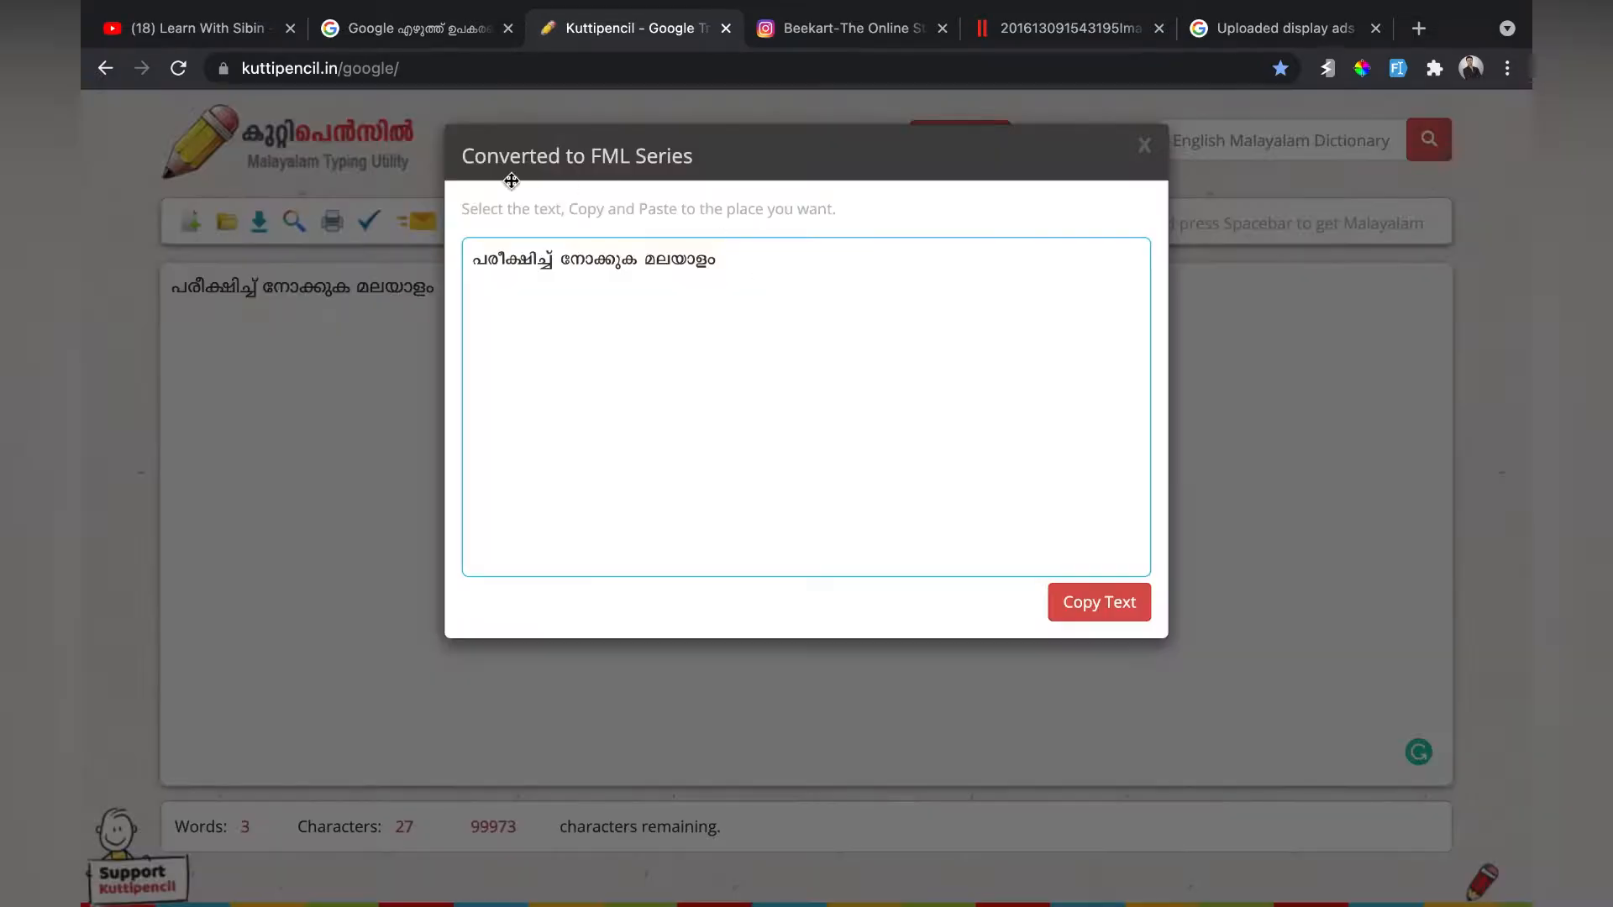
drag(717, 263, 392, 215)
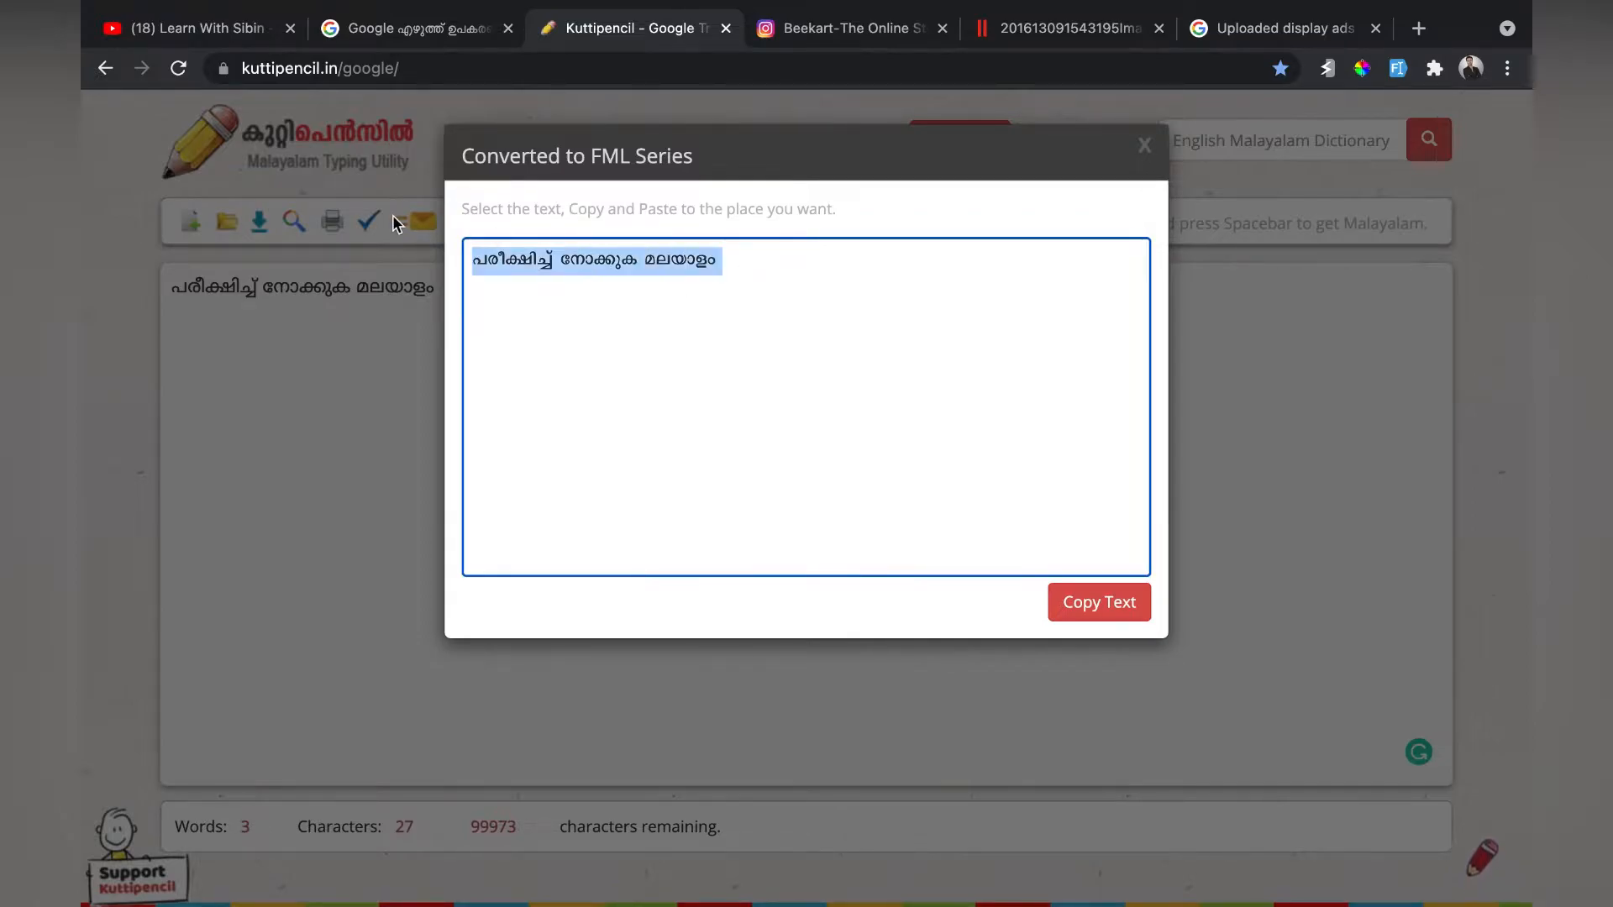
Switch to Photoshop, replace the text layer's content in Untitled-1 with the copied FML text and select all of it
key(super+Tab)
click(103, 611)
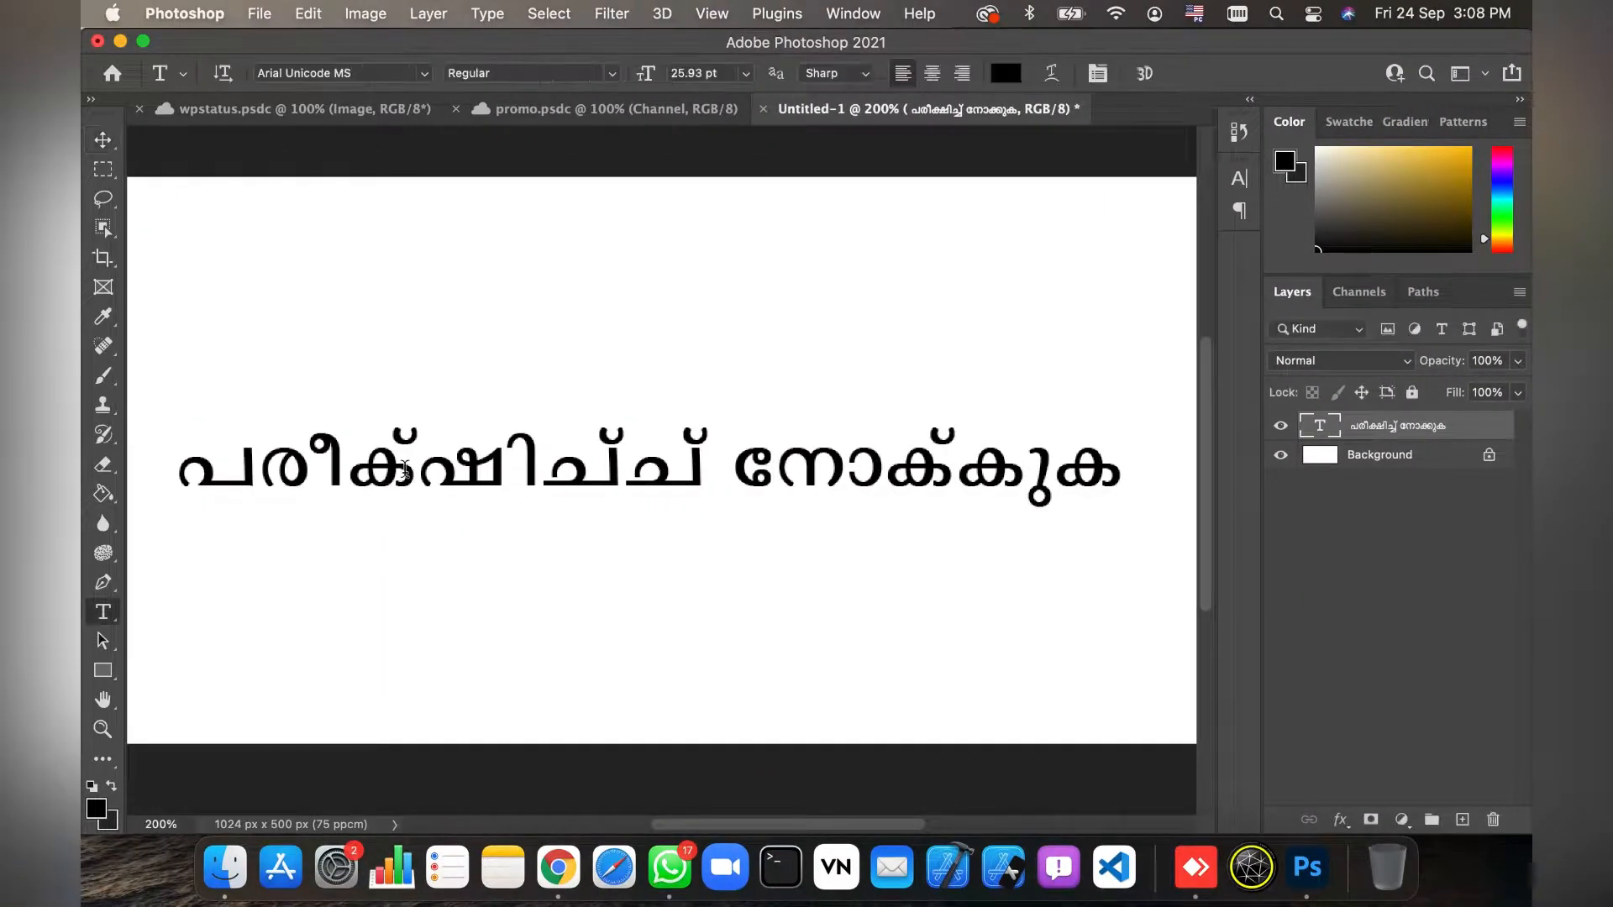
triple_click(404, 468)
key(super+v)
key(super+a)
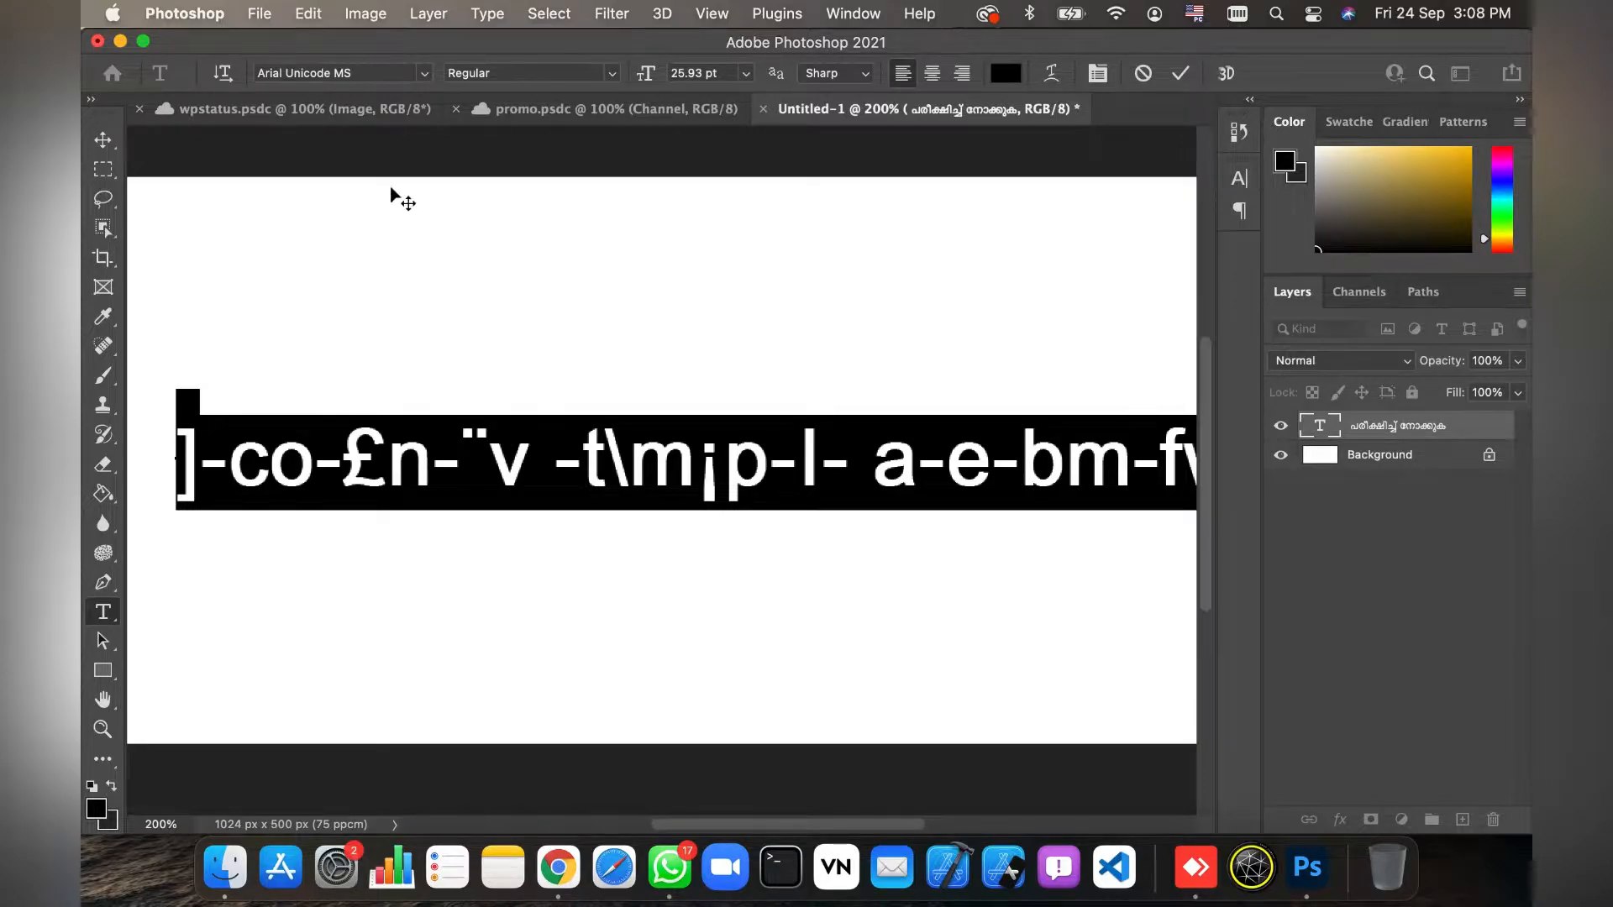
Set the selected text's font to FML-IndulekhaHeavy Bold
click(336, 74)
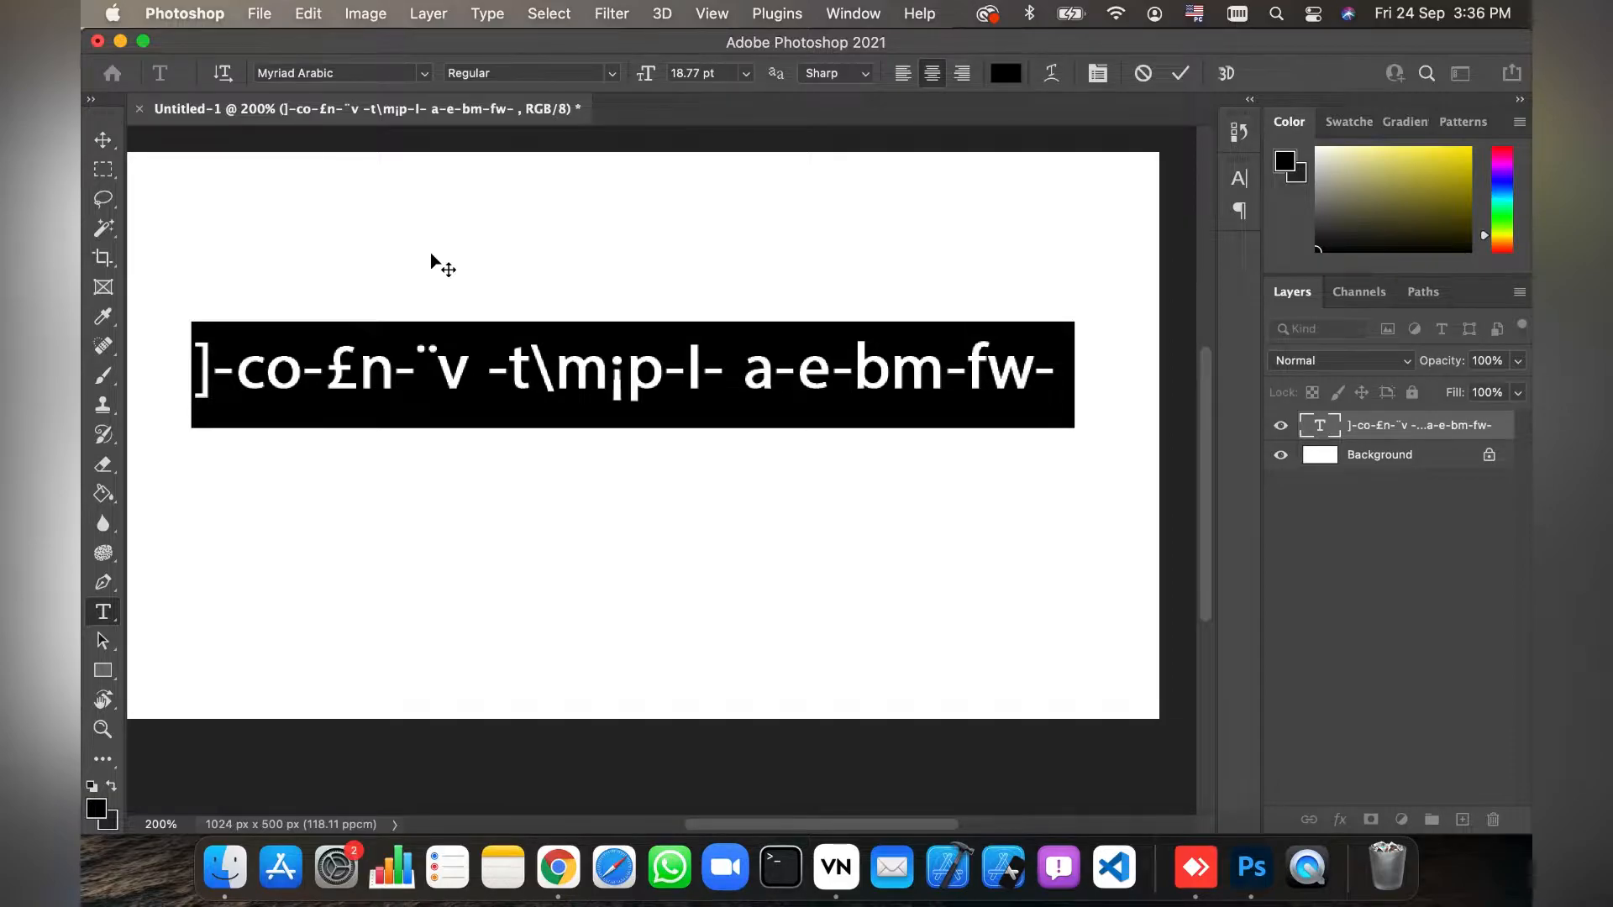
click(356, 74)
text(FML-IndulekhaHeavy)
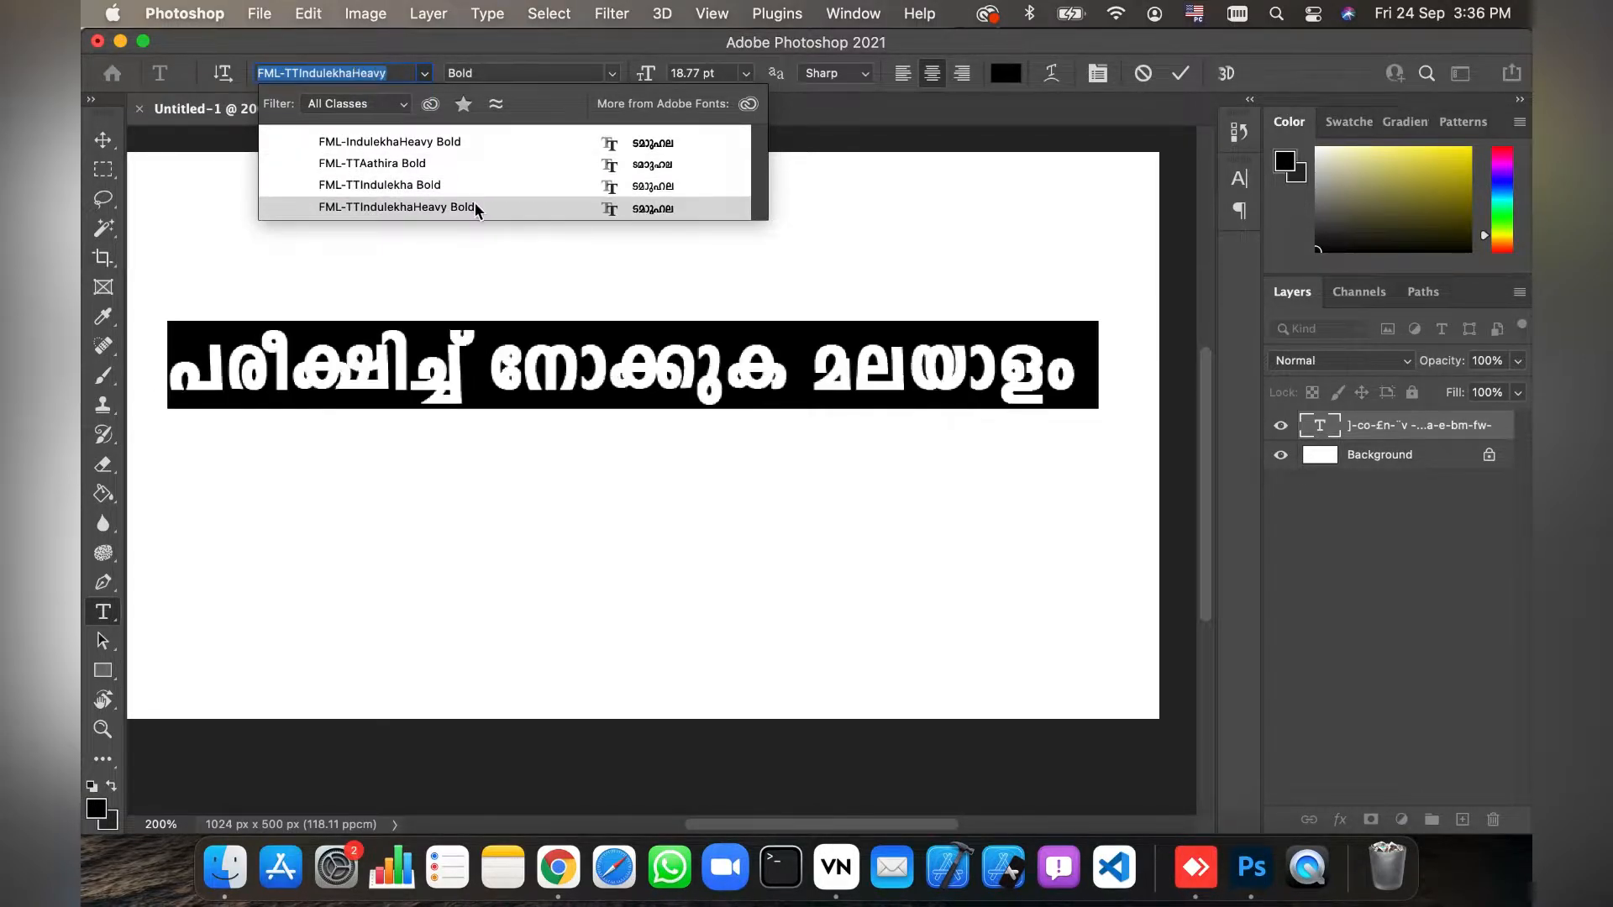
click(465, 148)
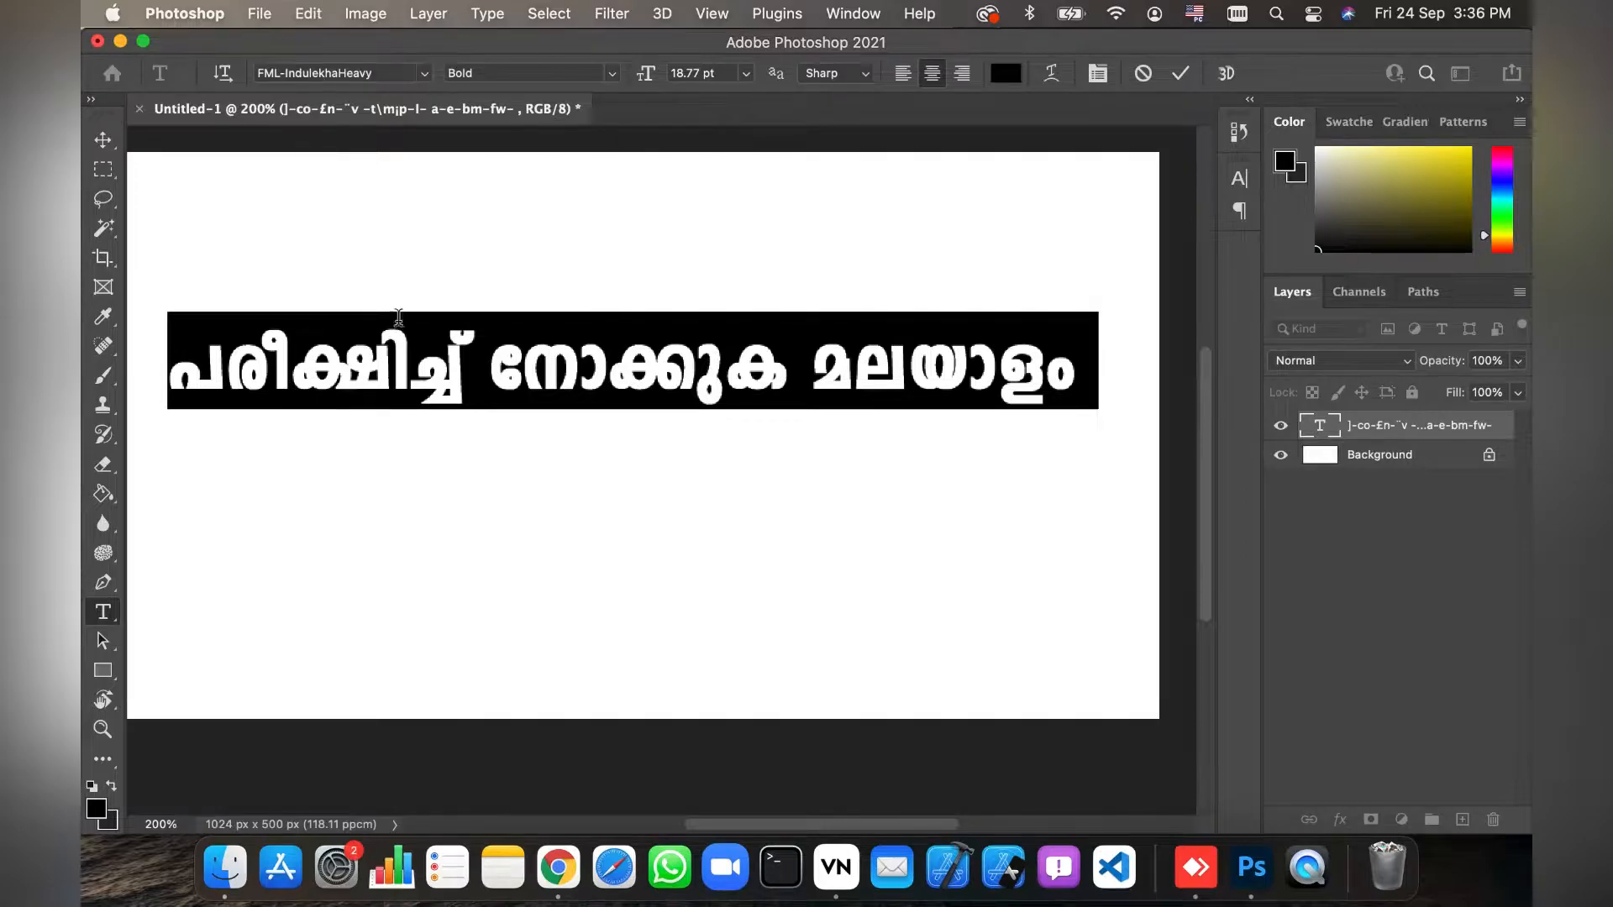
click(103, 140)
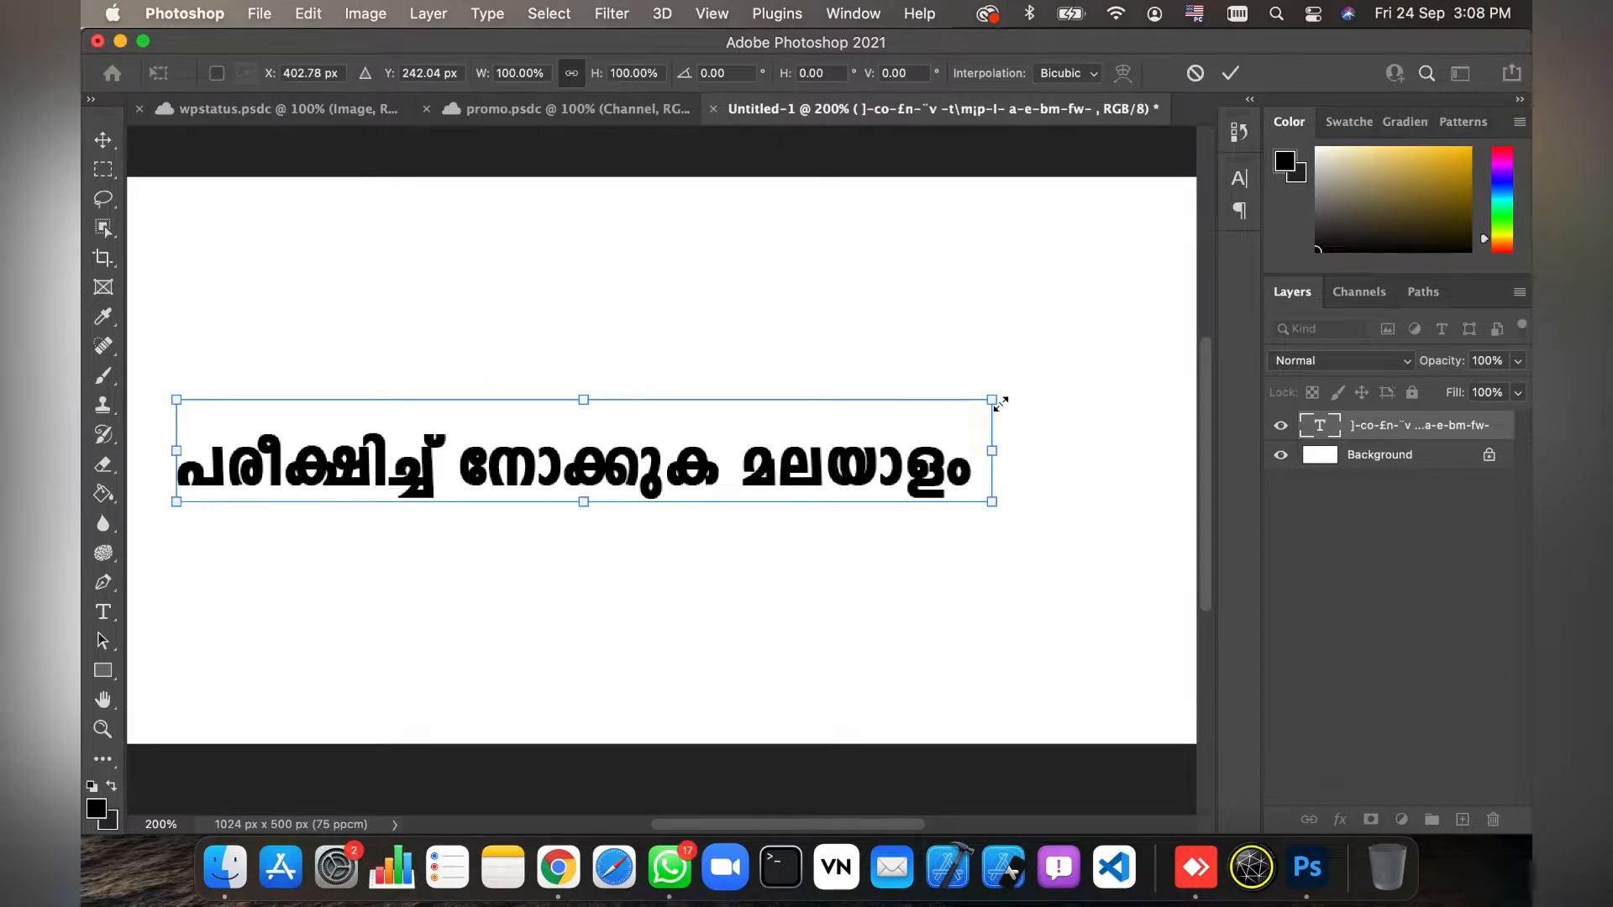
Scale the Malayalam text layer up slightly and move it so it sits centred across the width of the canvas
drag(999, 402, 1061, 375)
key(Return)
drag(685, 470, 773, 427)
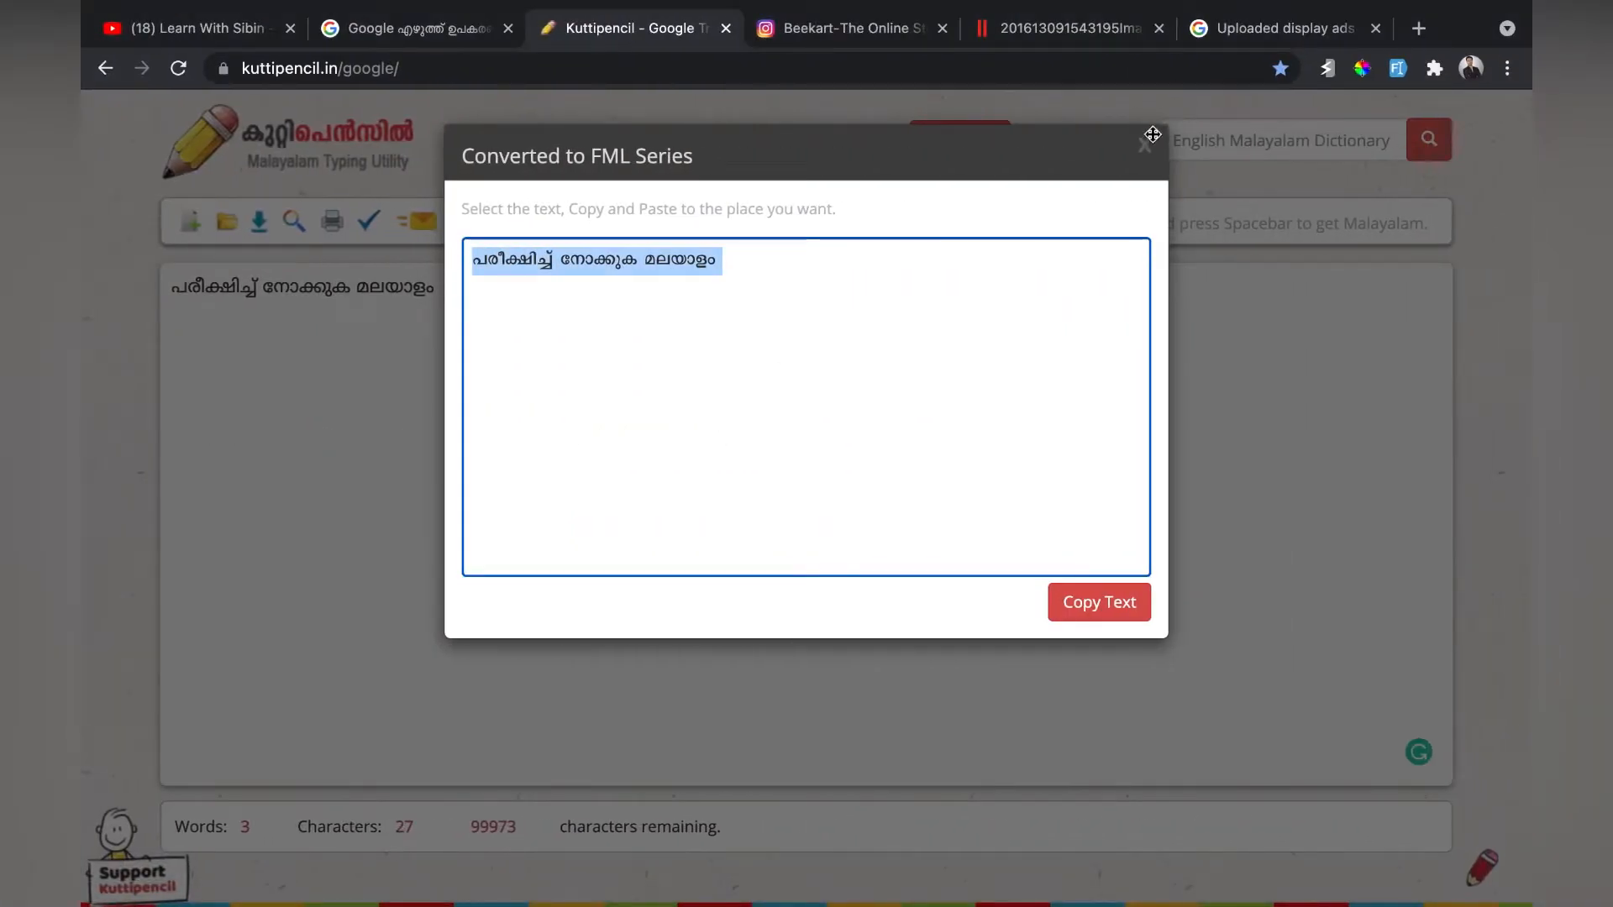
Switch to Chrome, close the converted-text dialog, and check the responsive display ad examples and the recommended Facebook ad image size
click(1145, 144)
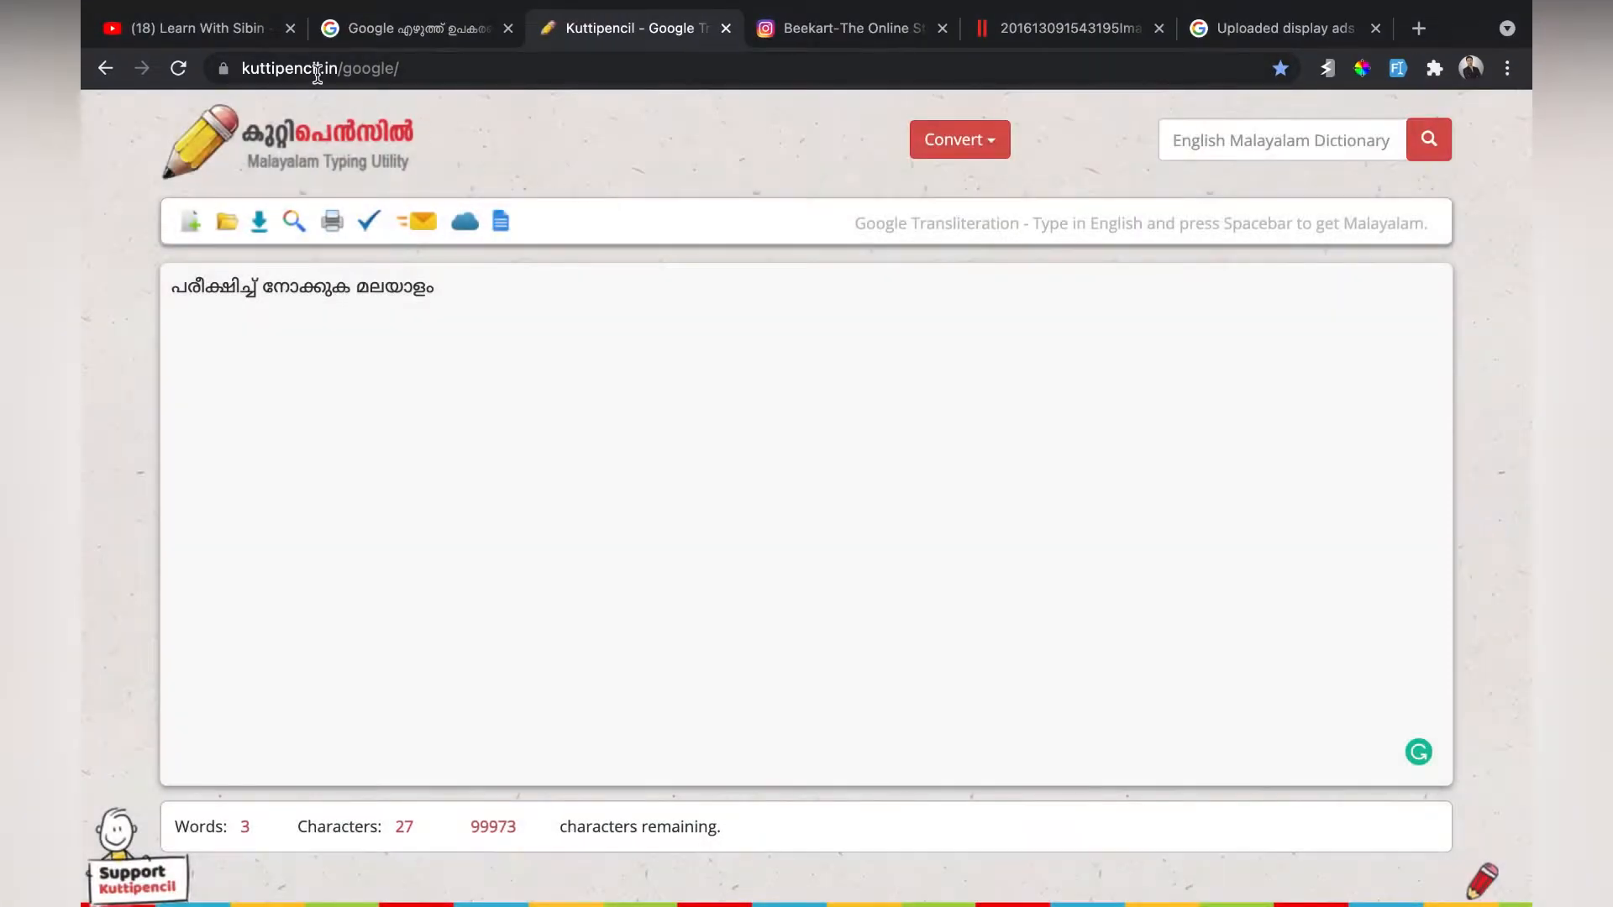
click(955, 148)
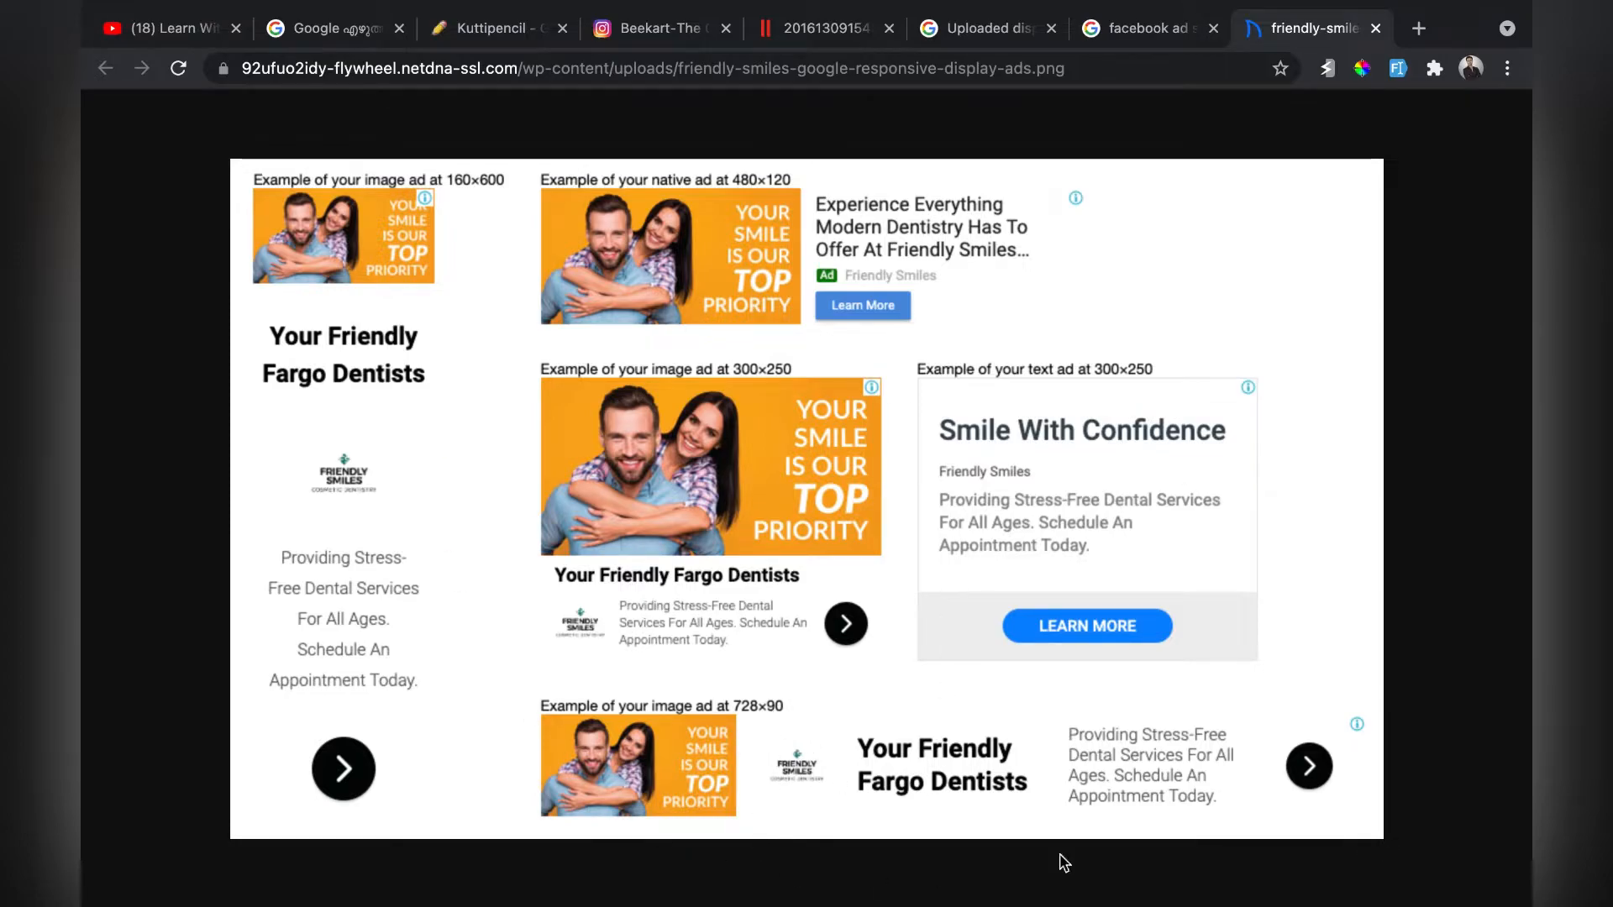
click(1151, 31)
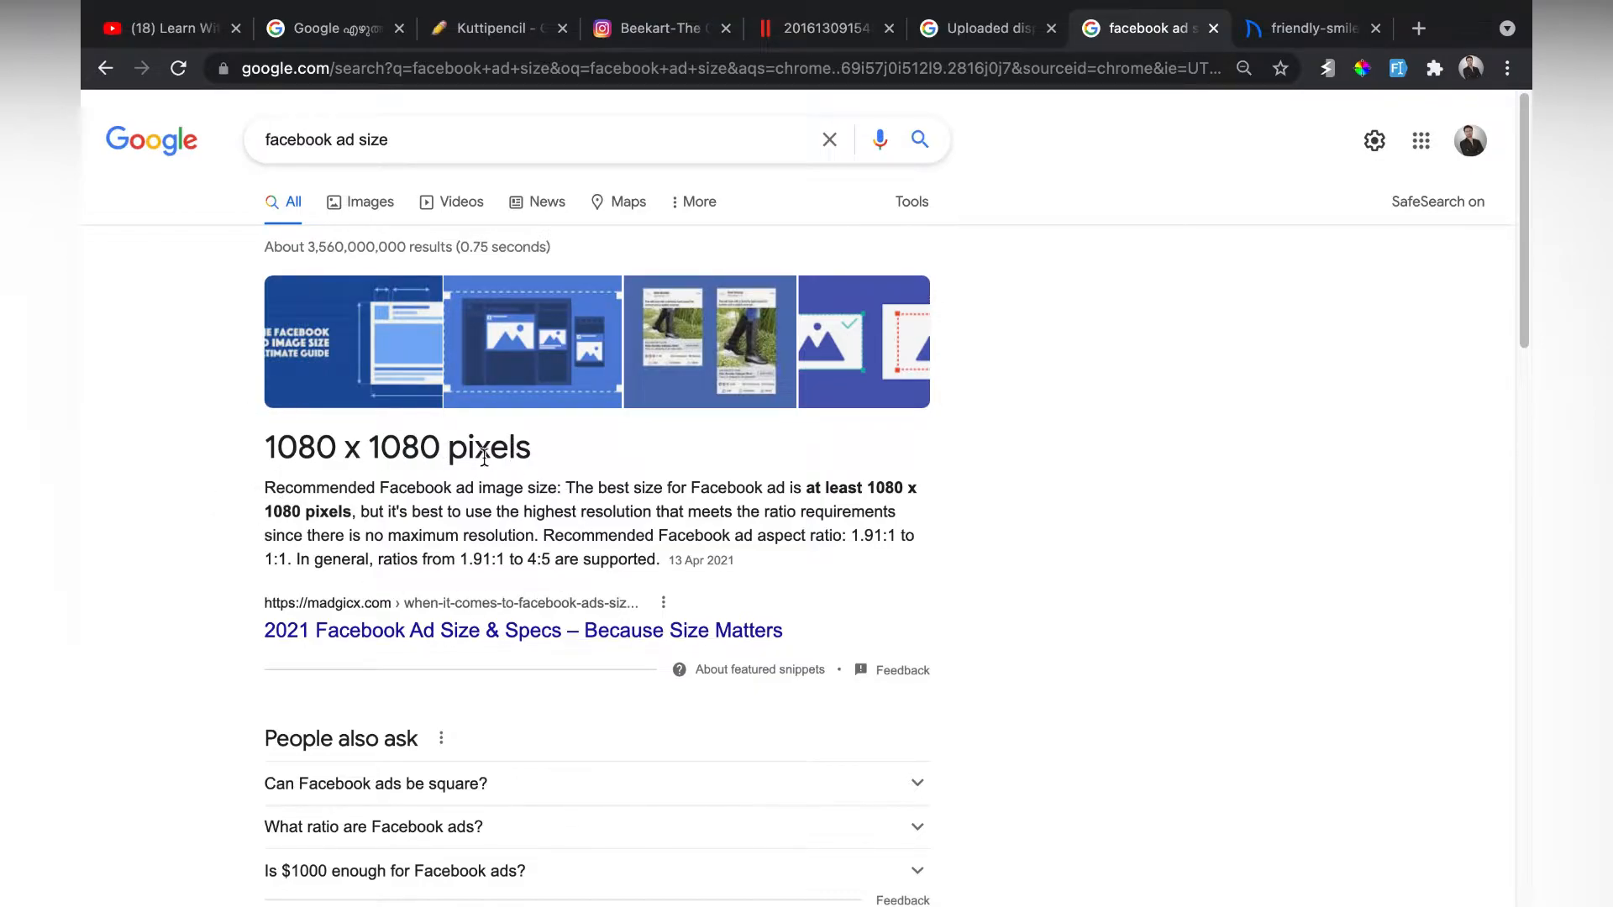
key(ctrl+Tab)
key(ctrl+shift+Tab)
key(ctrl+Left)
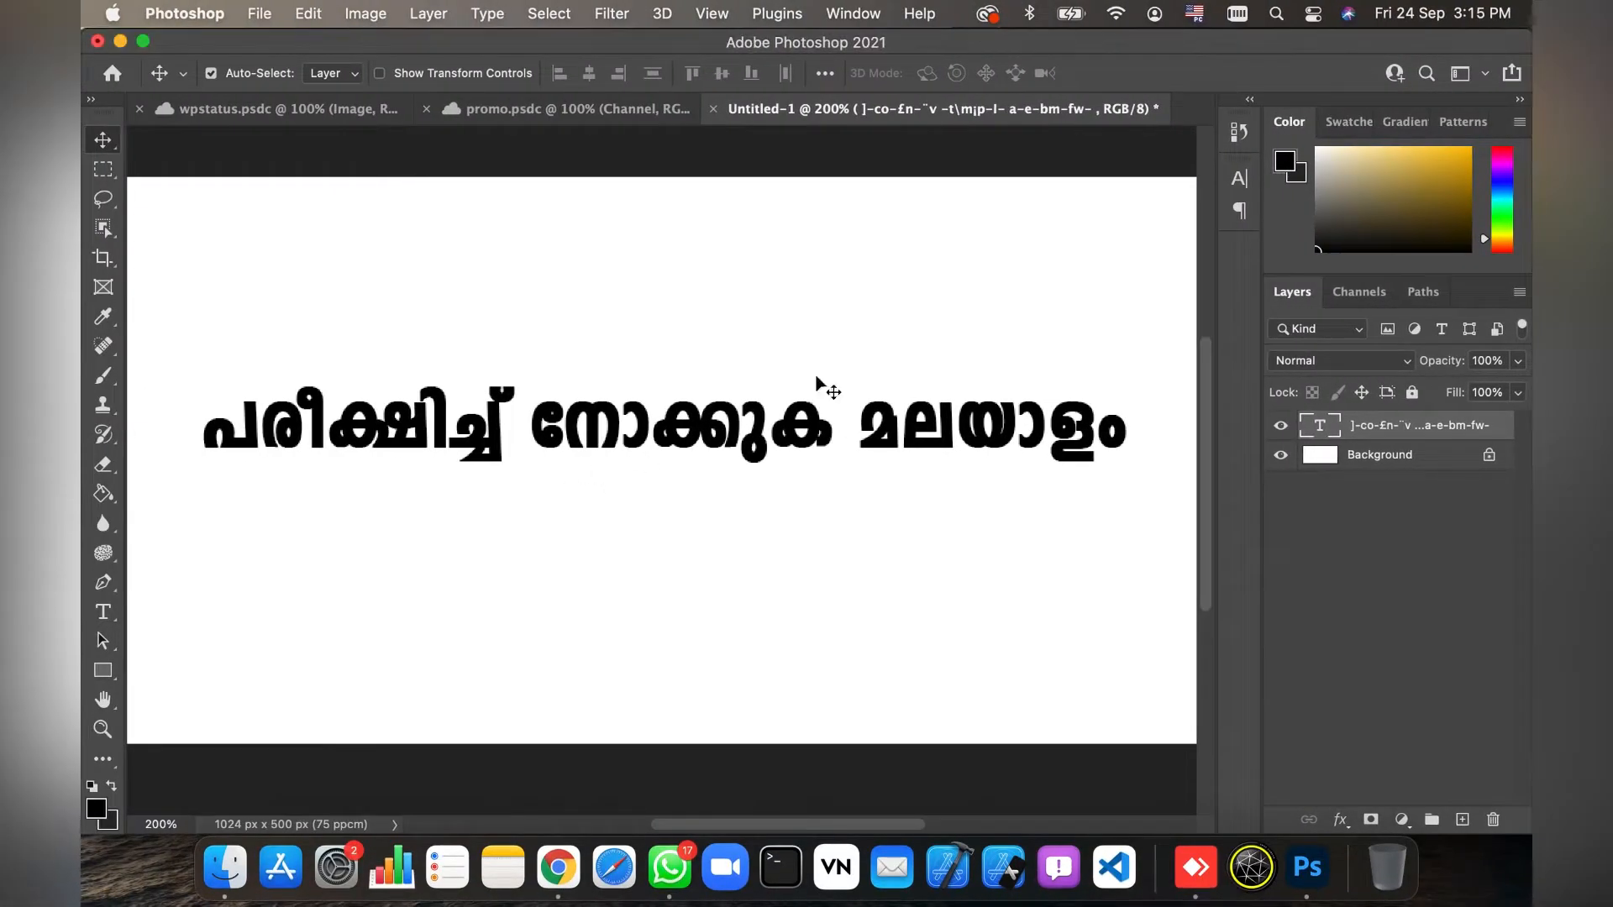
Create a new Photoshop document of 1080 x 1080 pixels with a white background
click(260, 15)
click(274, 43)
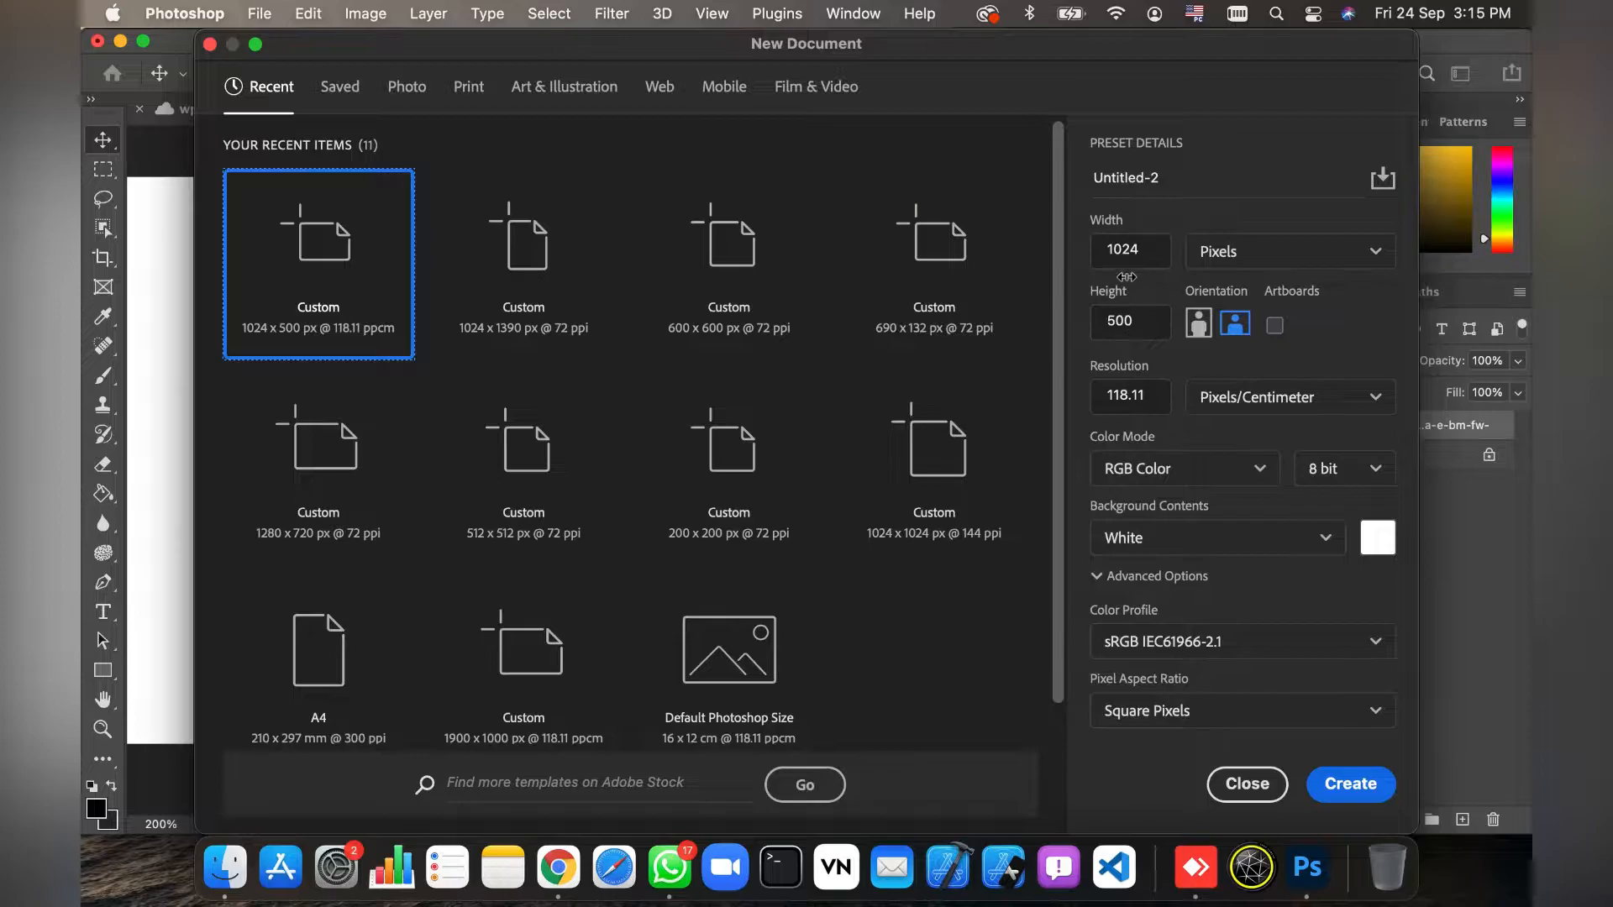
click(1142, 252)
text(10)
click(1142, 314)
text(108)
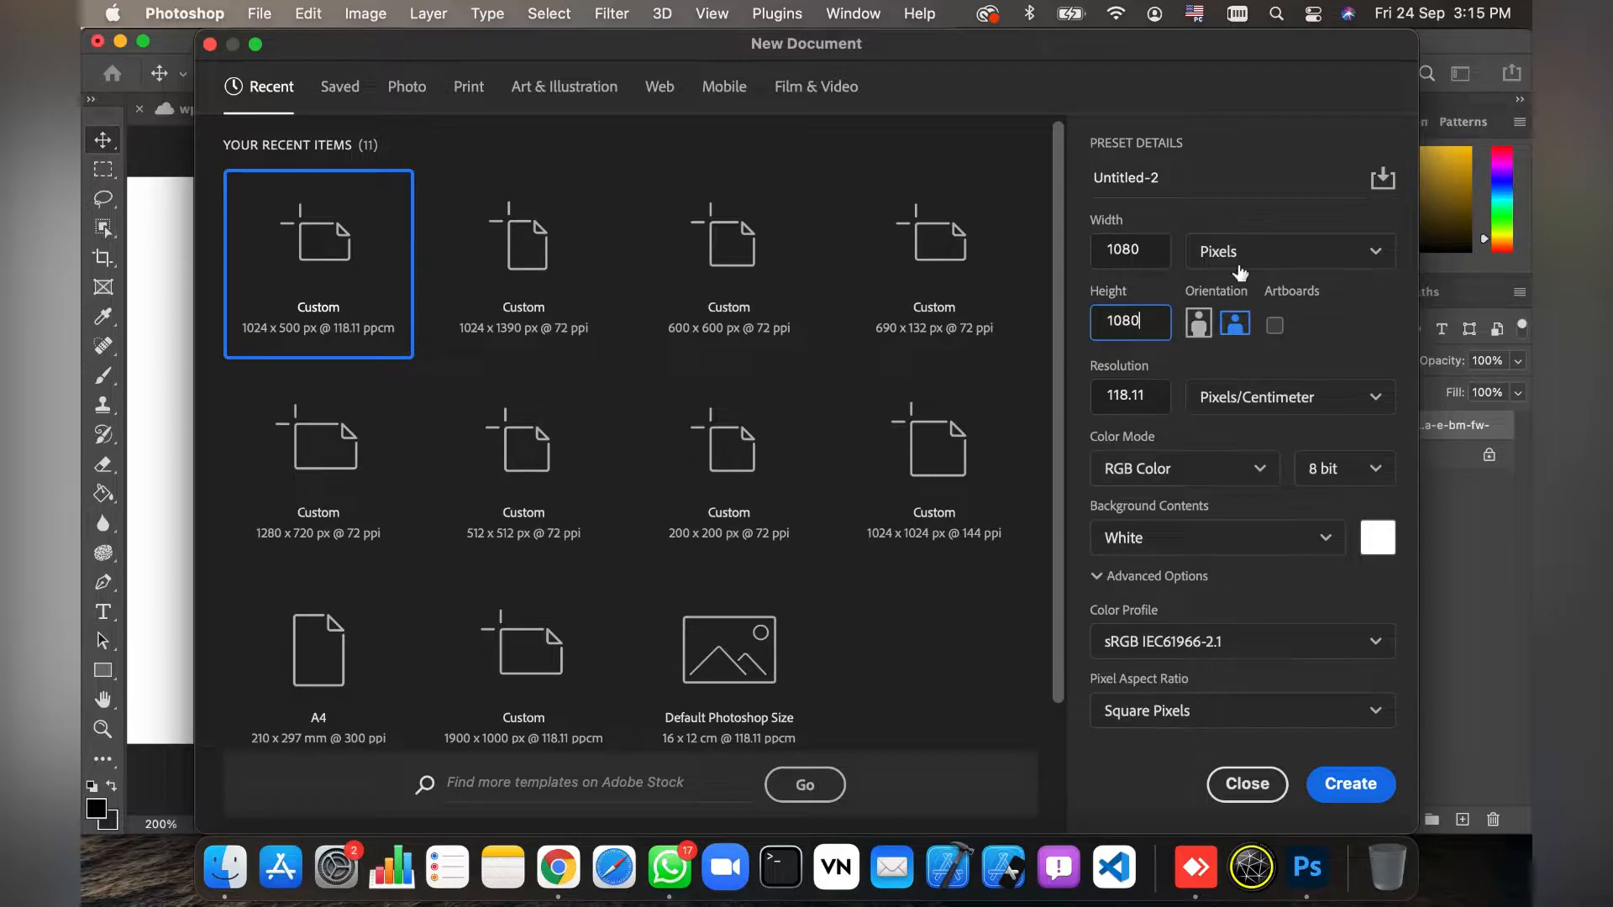
click(1260, 256)
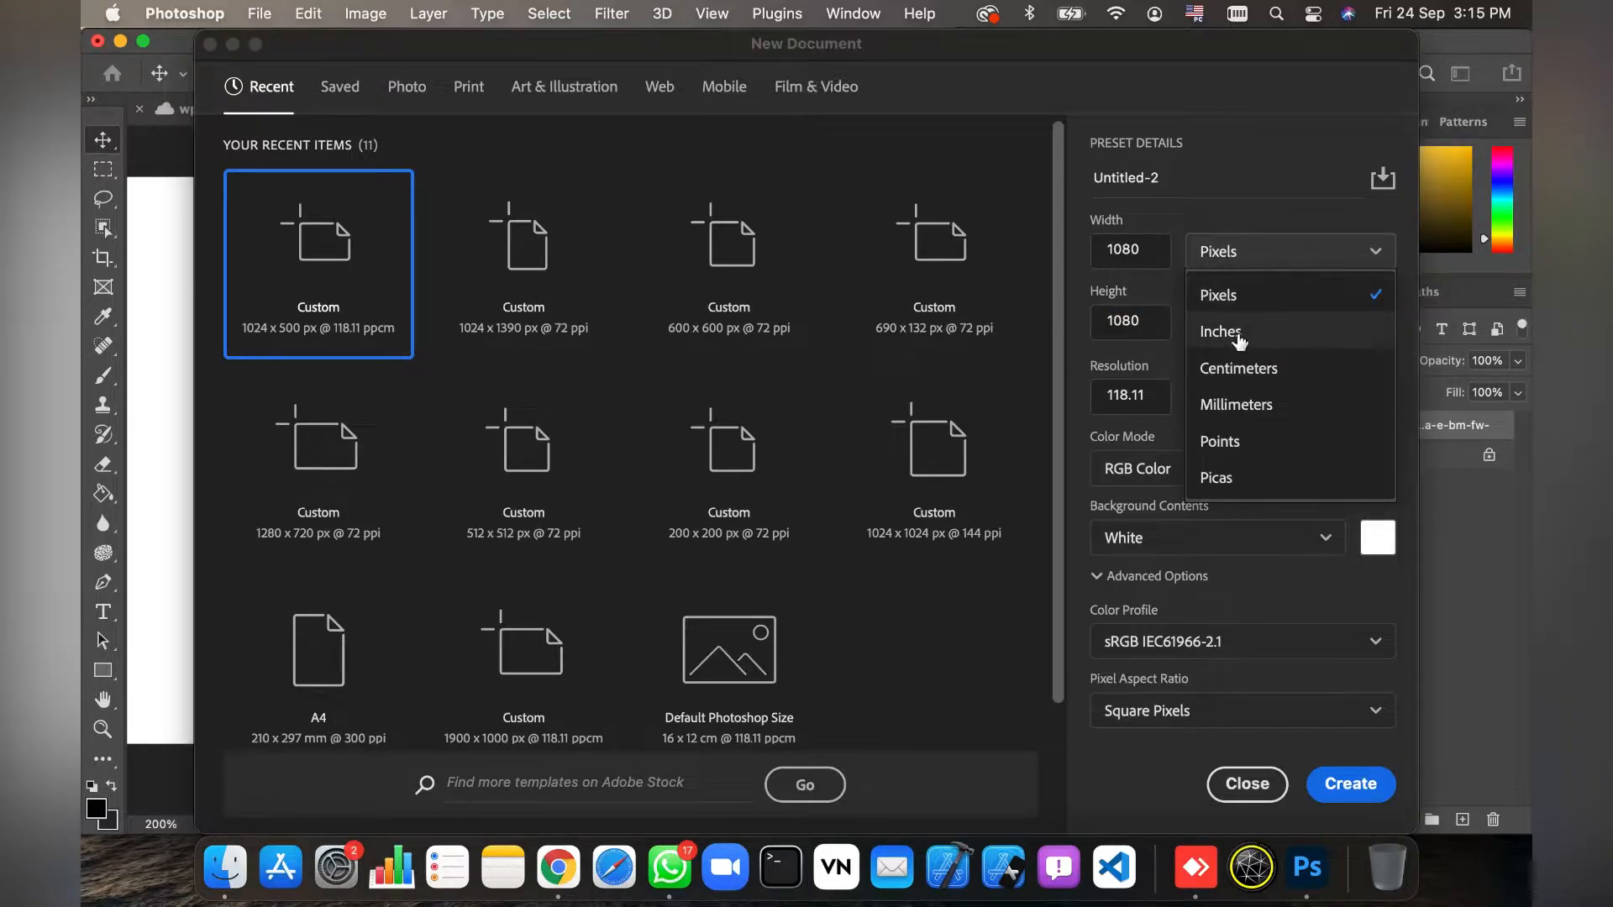
click(1251, 258)
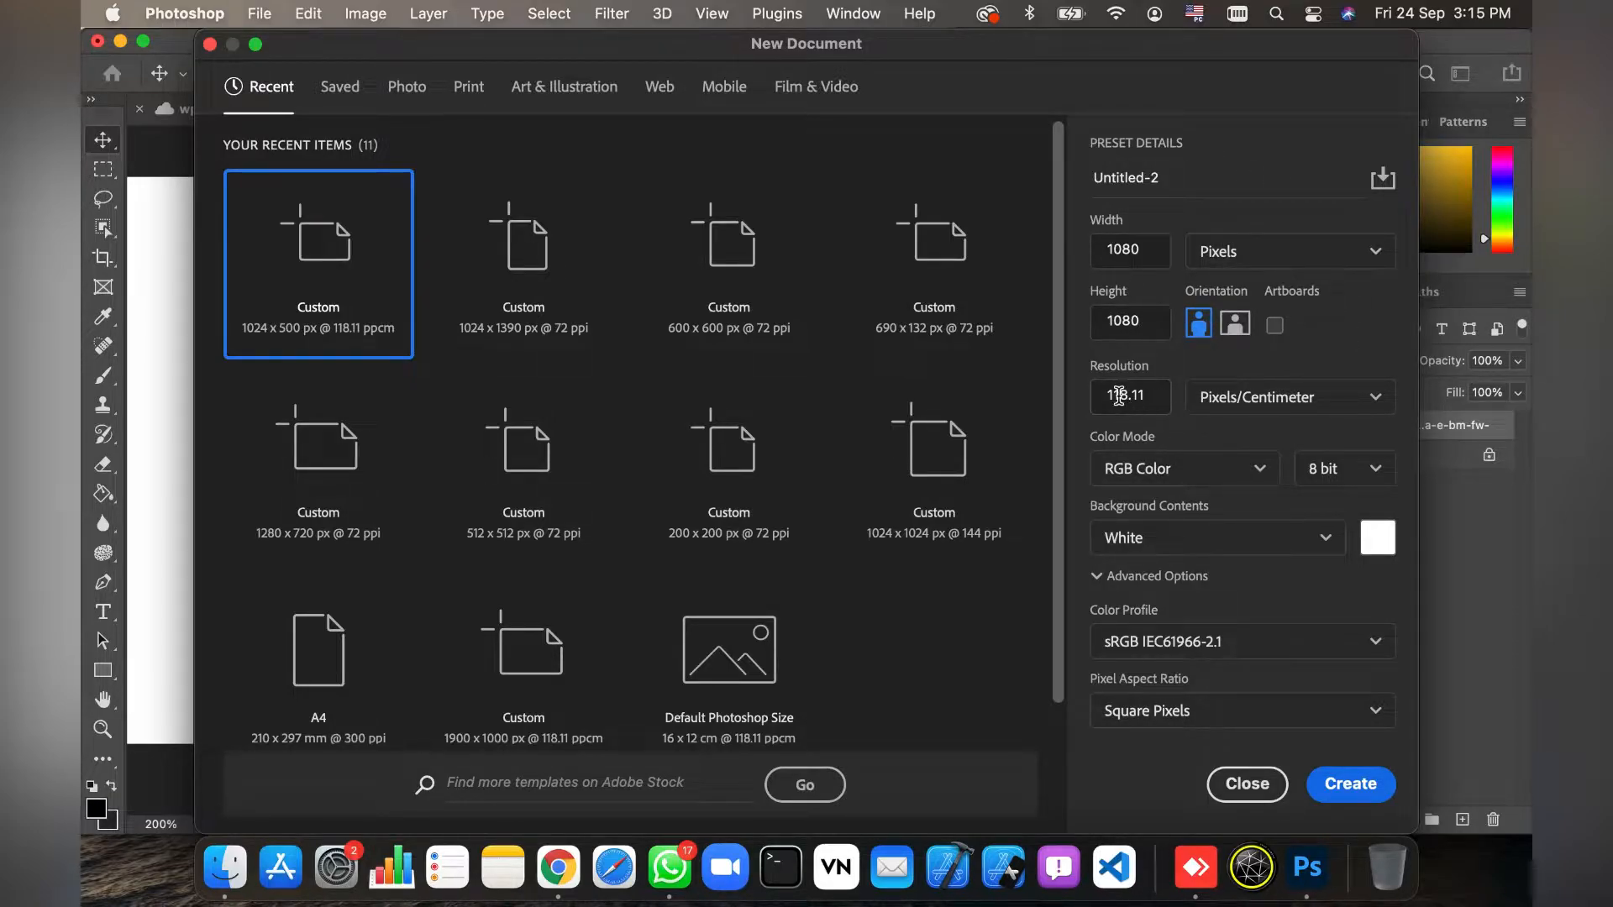
click(1362, 784)
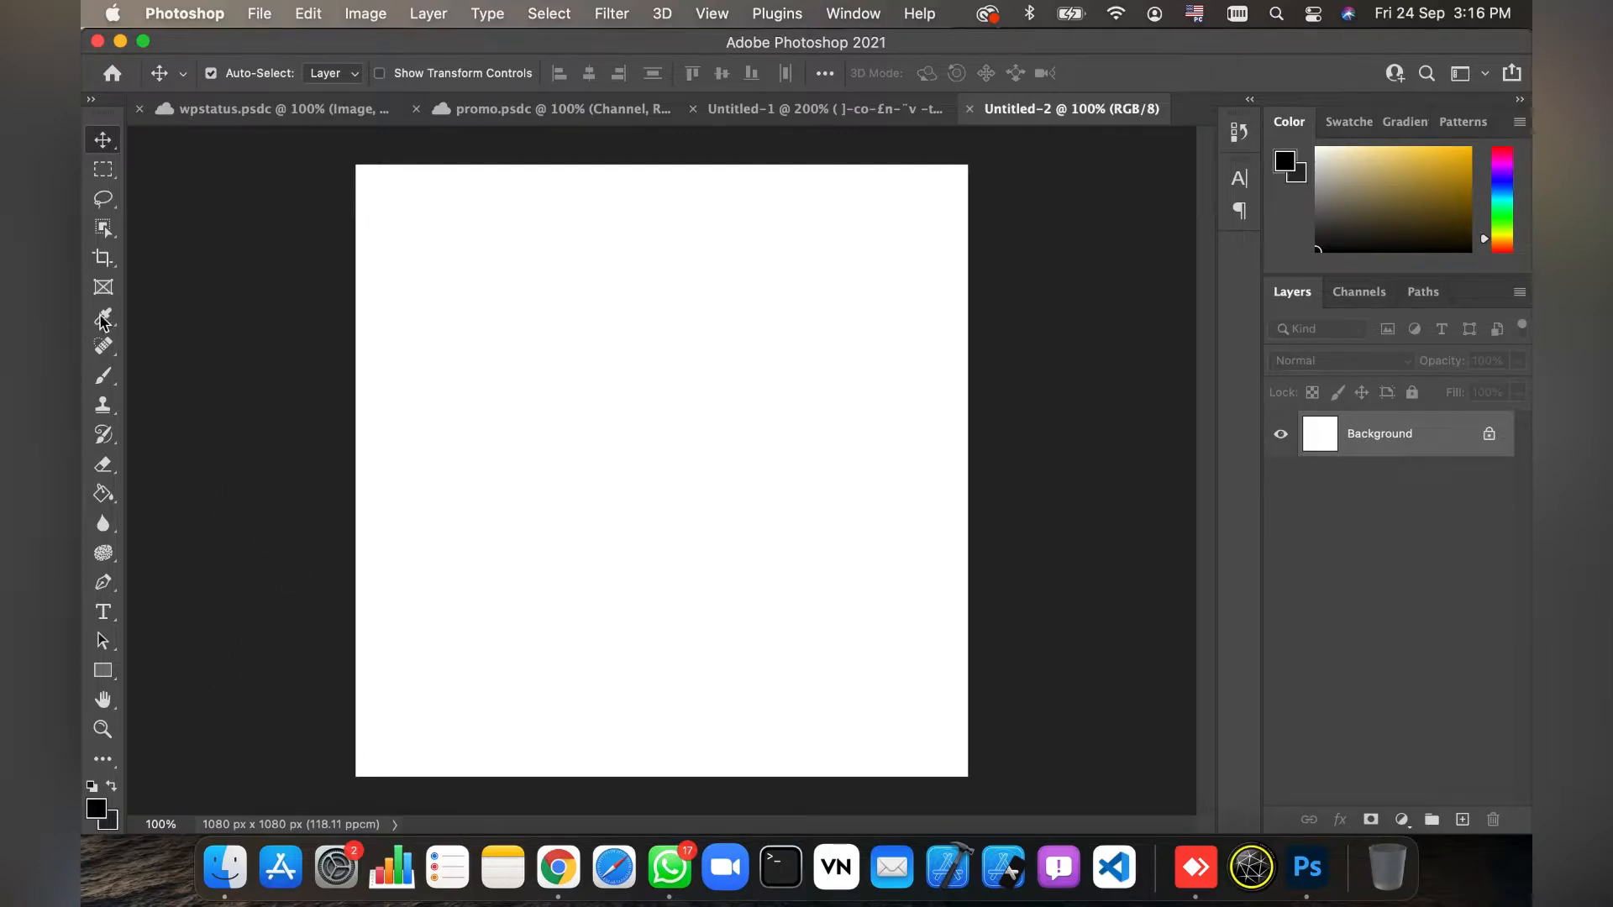
Pick a dark golden yellow foreground colour and fill the blank background with the Paint Bucket tool
click(108, 495)
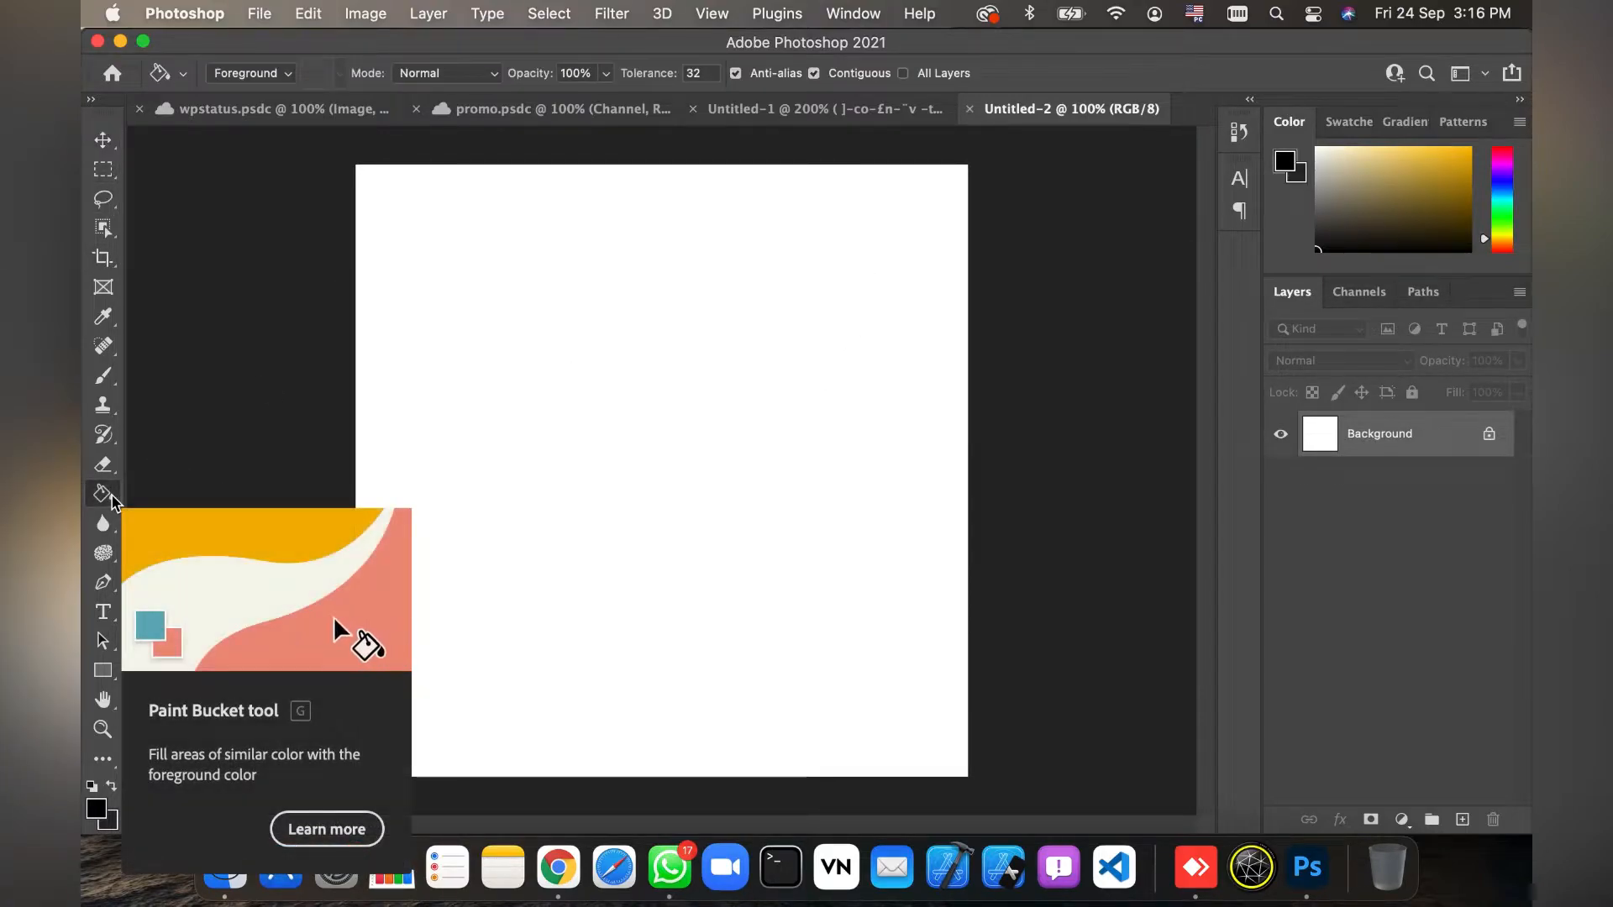
click(98, 808)
drag(1206, 531, 1280, 524)
click(1452, 473)
click(799, 451)
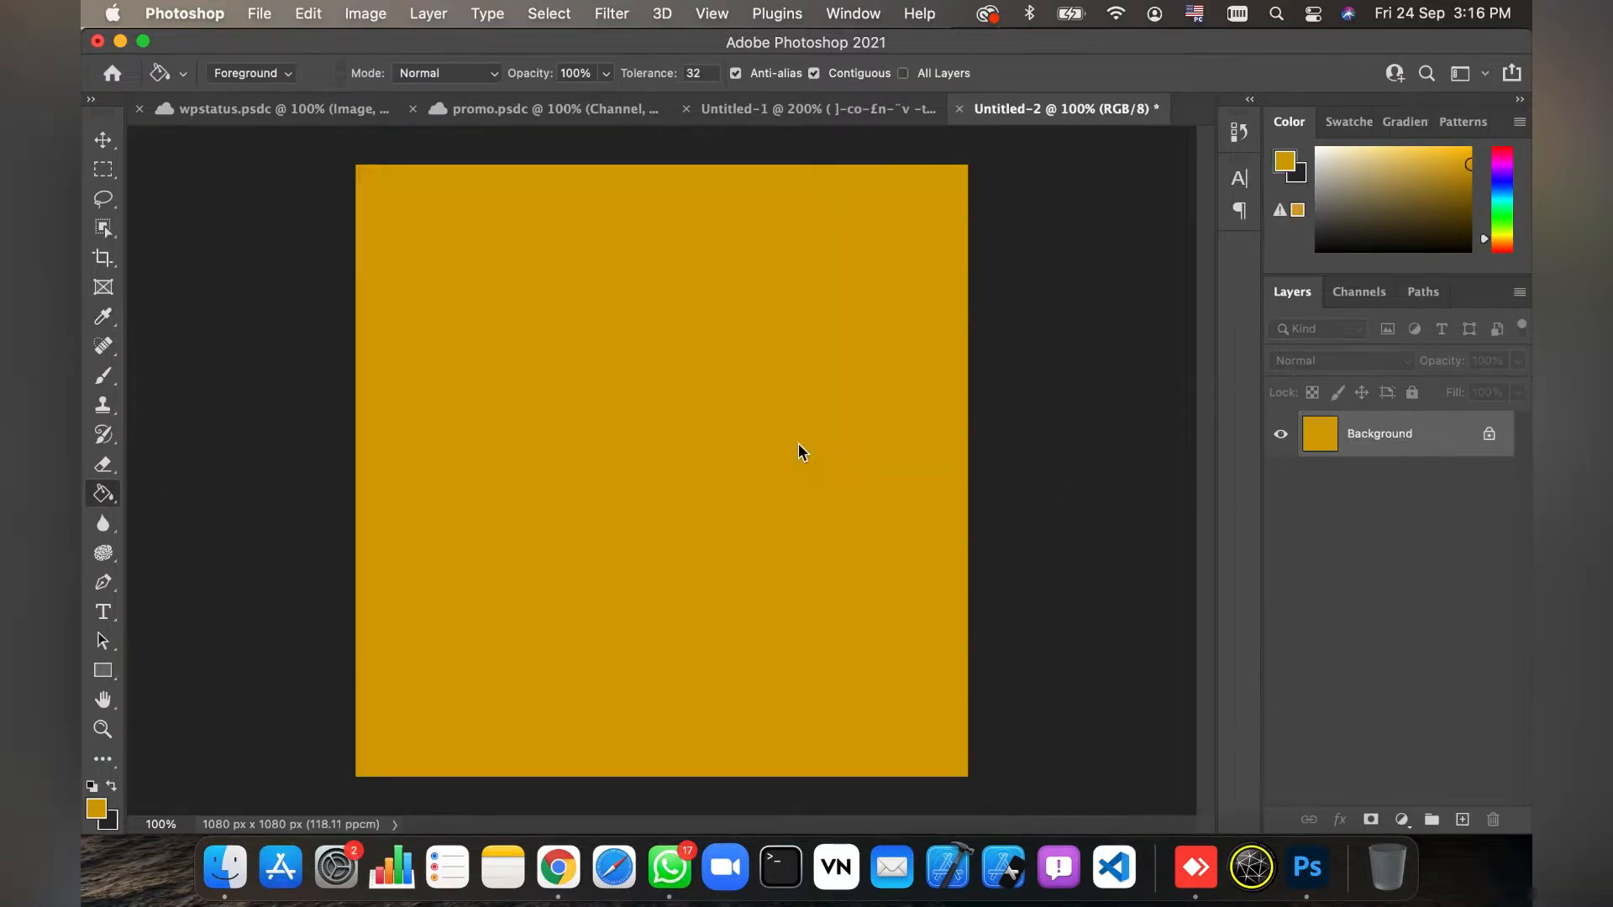
Fill the background with a diagonal light-to-dark green gradient using the Gradient tool, from the canvas centre past its lower-right corner
right_click(107, 498)
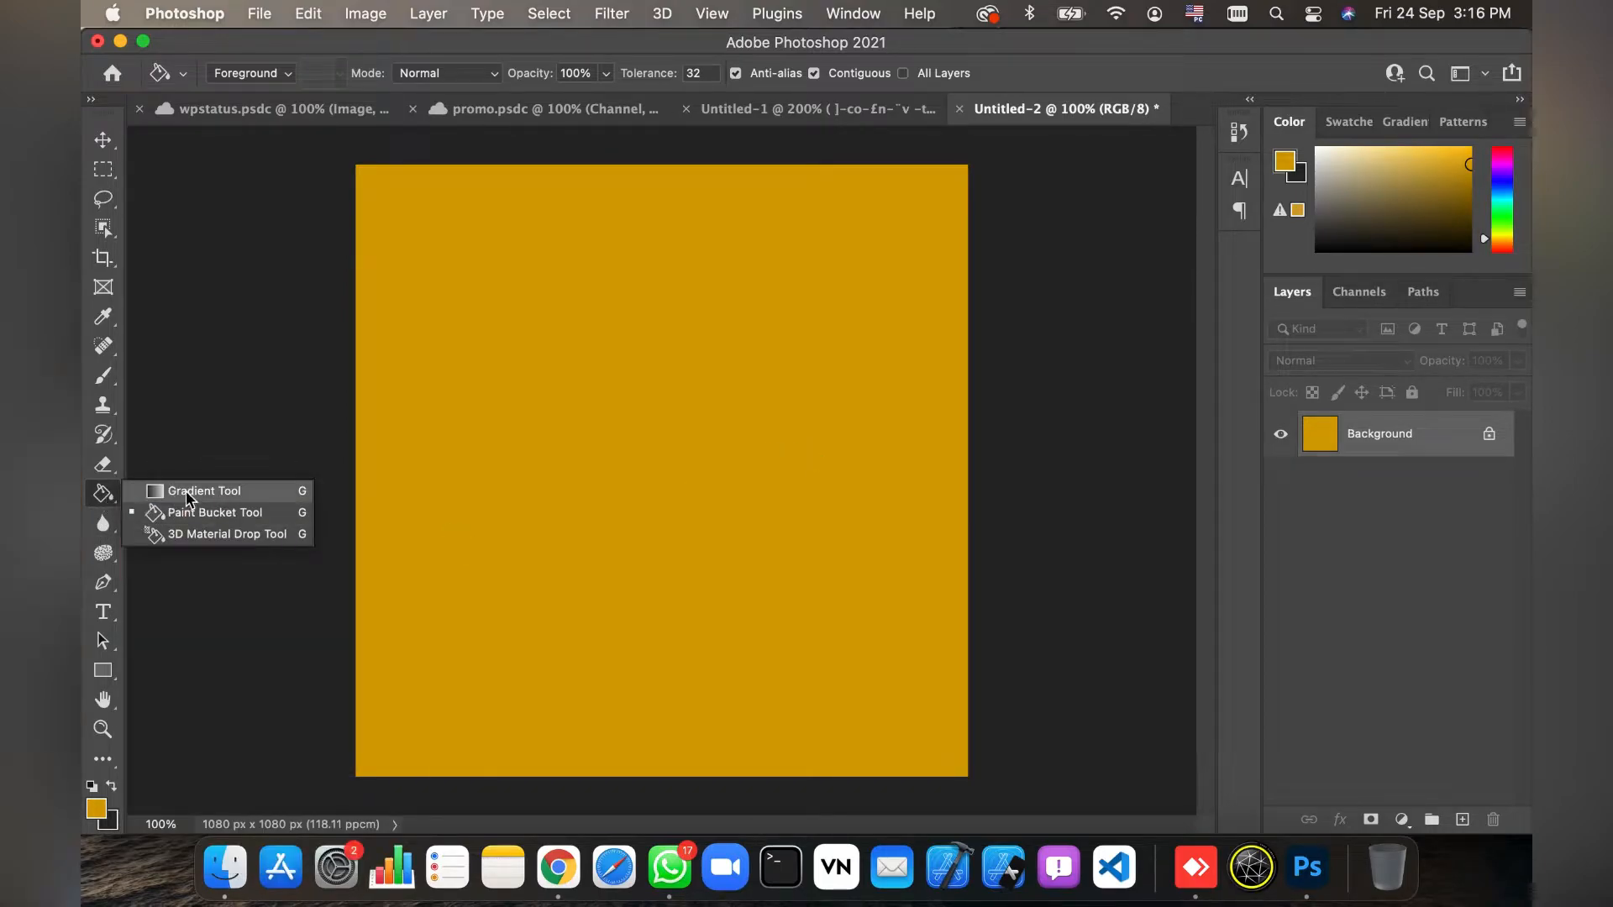
click(185, 491)
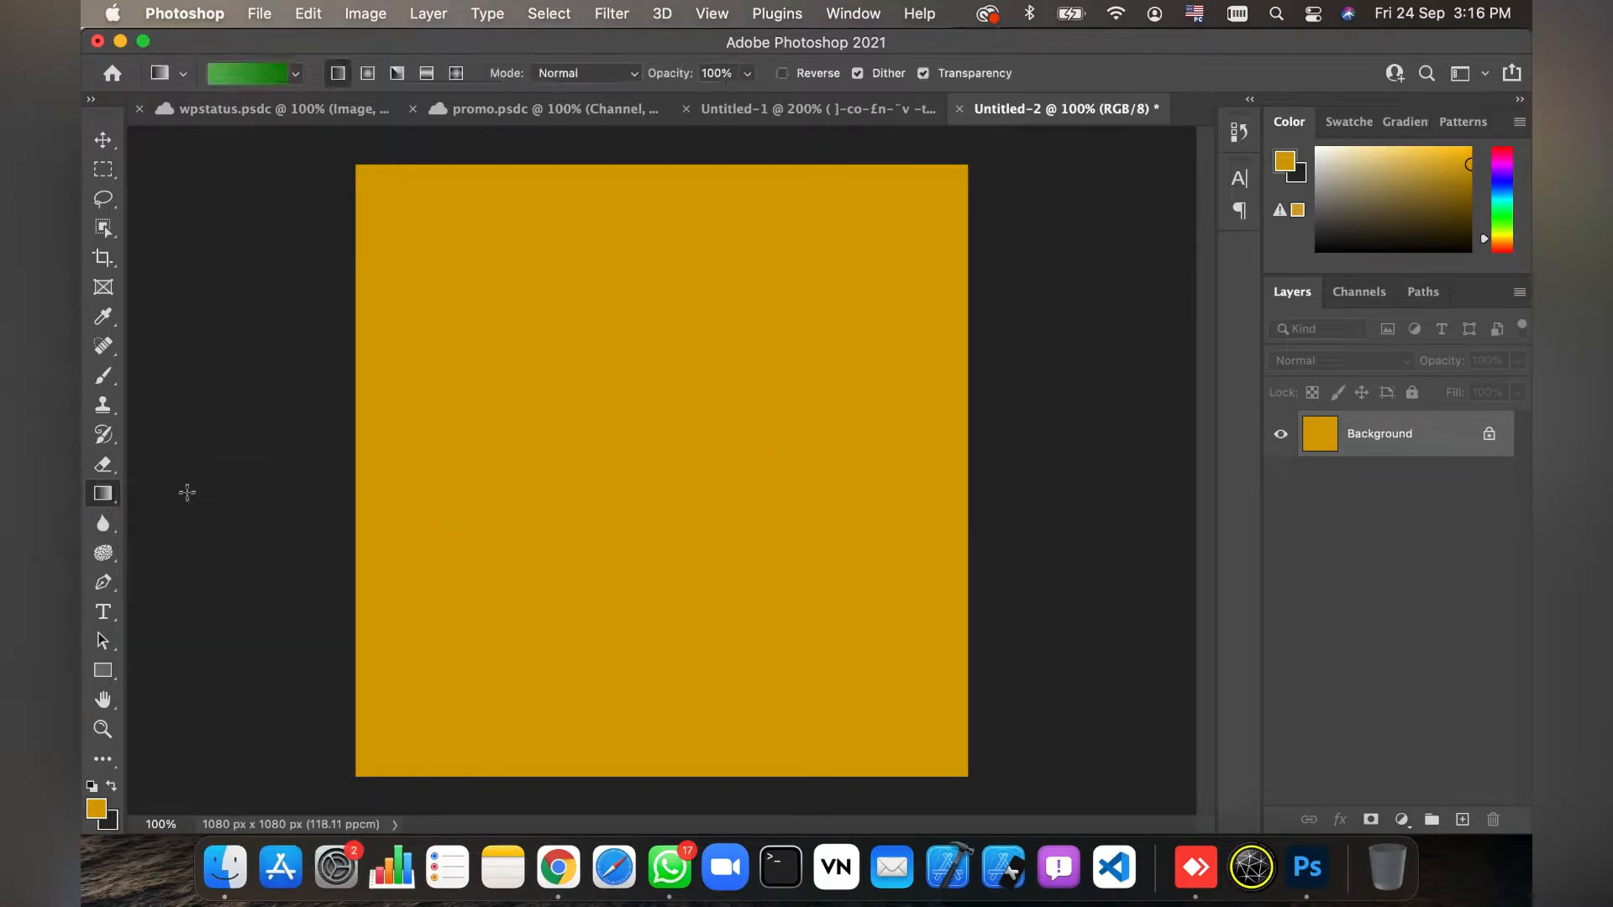
click(260, 75)
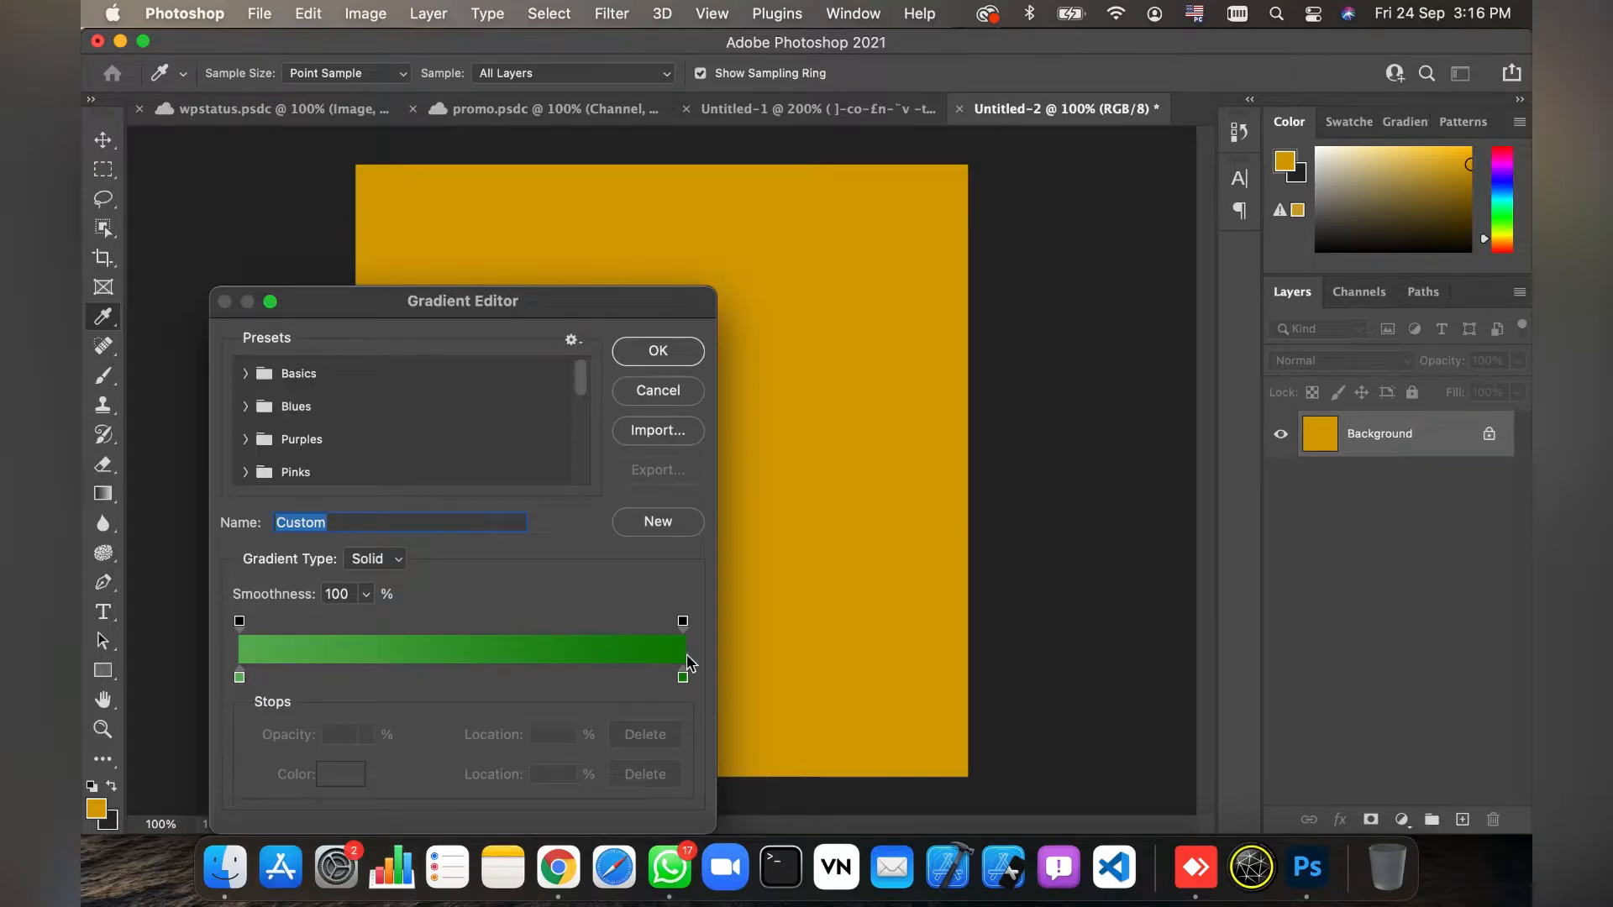
click(671, 391)
drag(655, 436, 1086, 892)
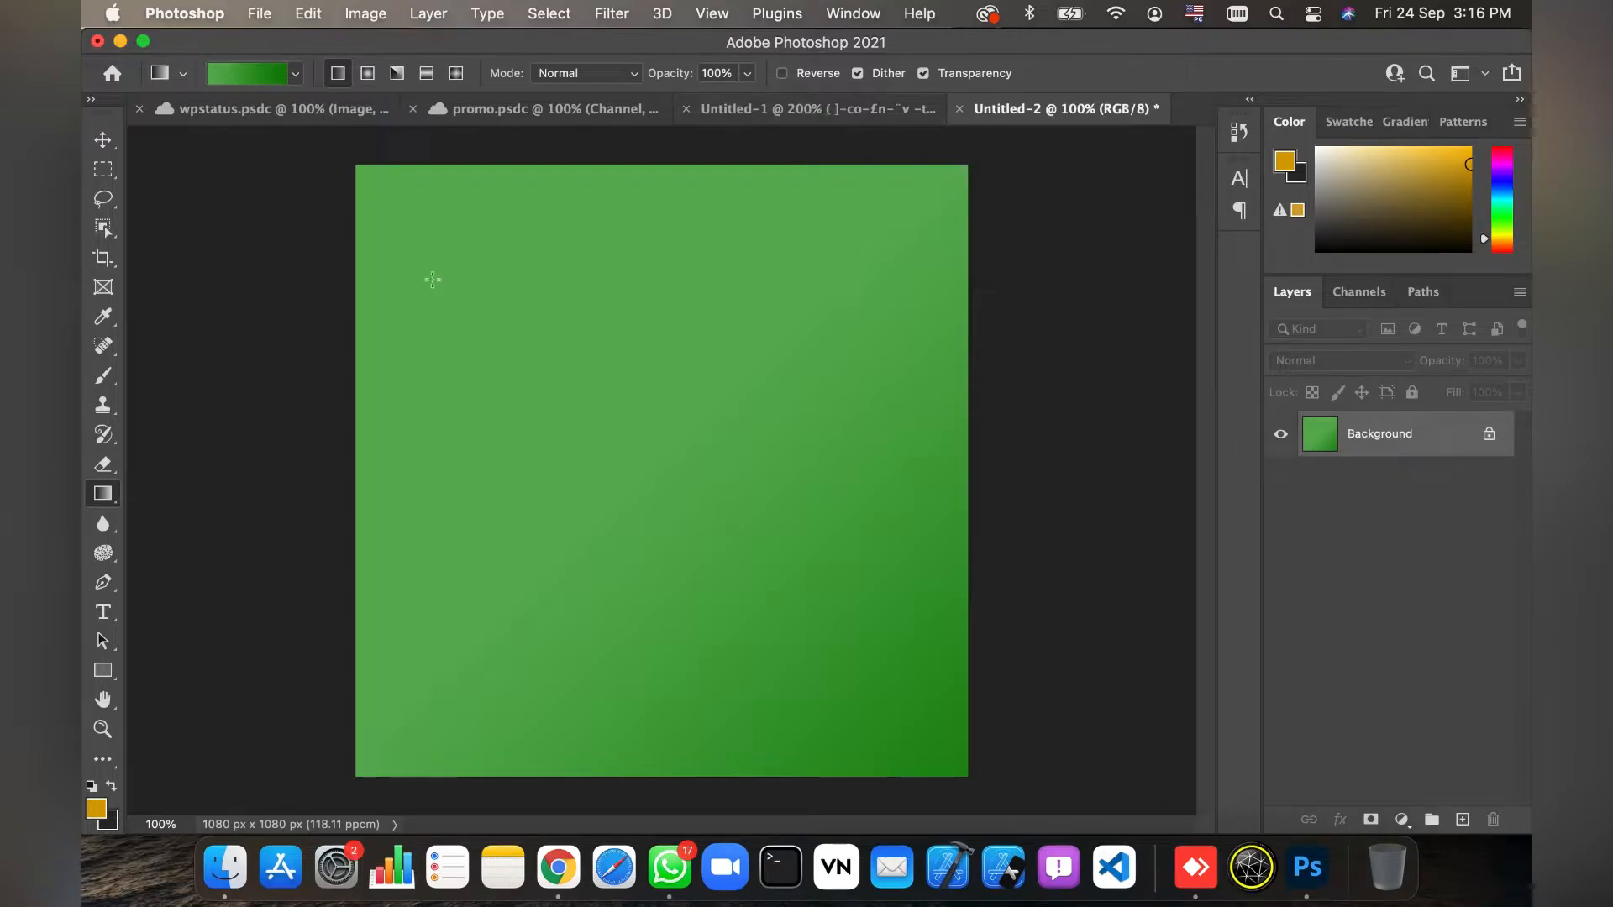
Switch to Chrome and replace the Google Input Tools text with "ഇനി വീട്ടിൽ ഇരുന്നും സാധങ്ങൾ വാങ്ങാം"
key(ctrl+Right)
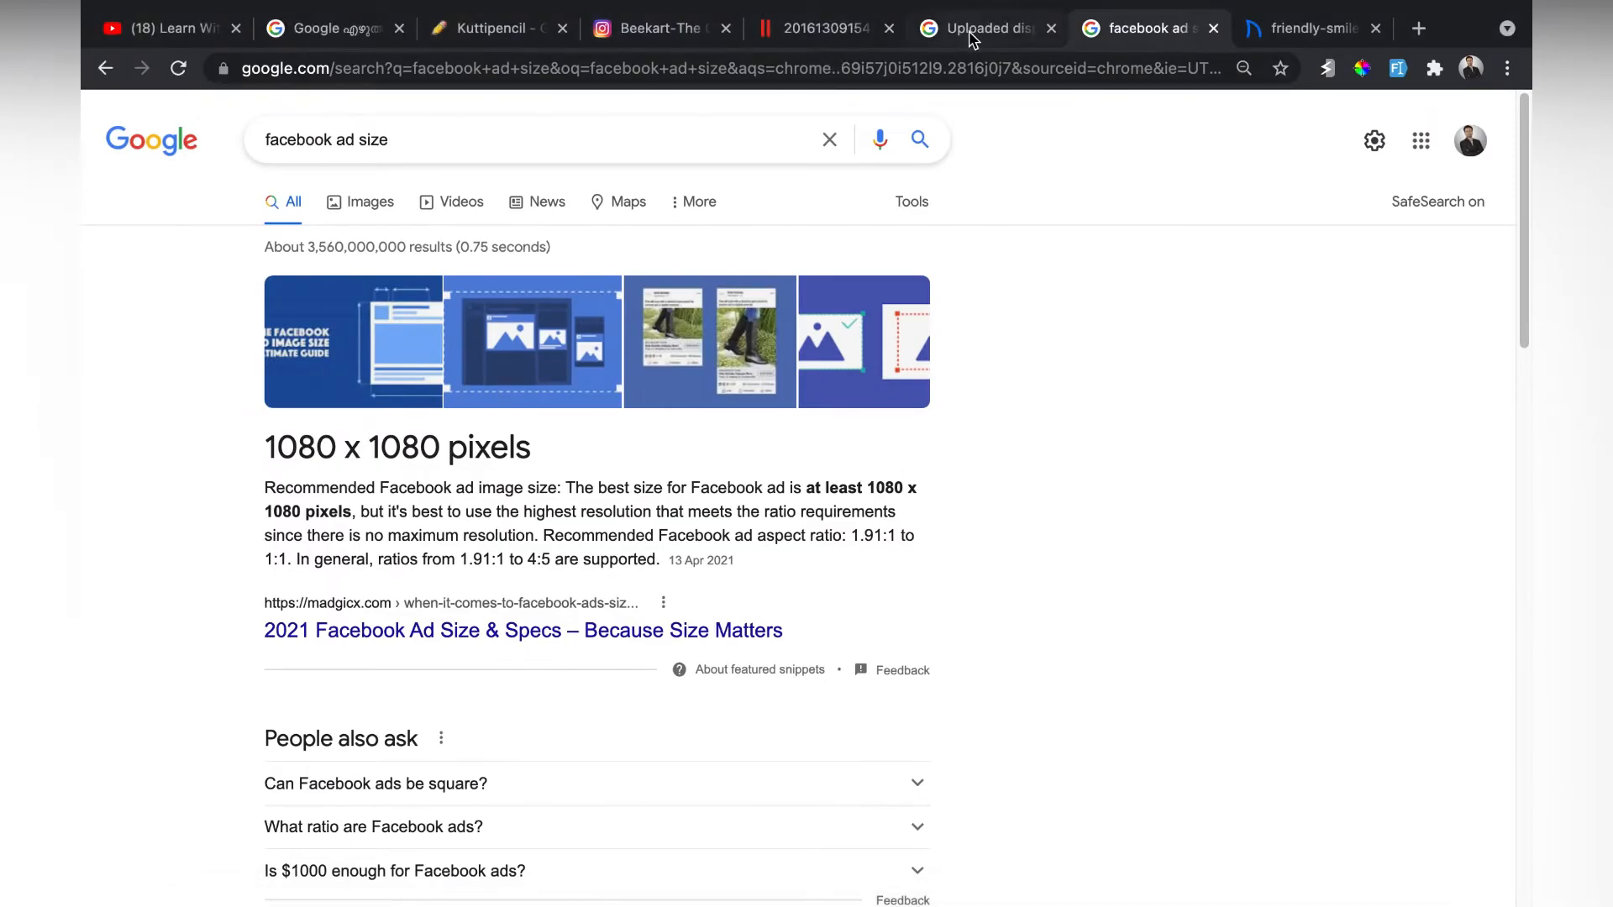
click(328, 28)
key(super+a)
key(BackSpace)
text(i)
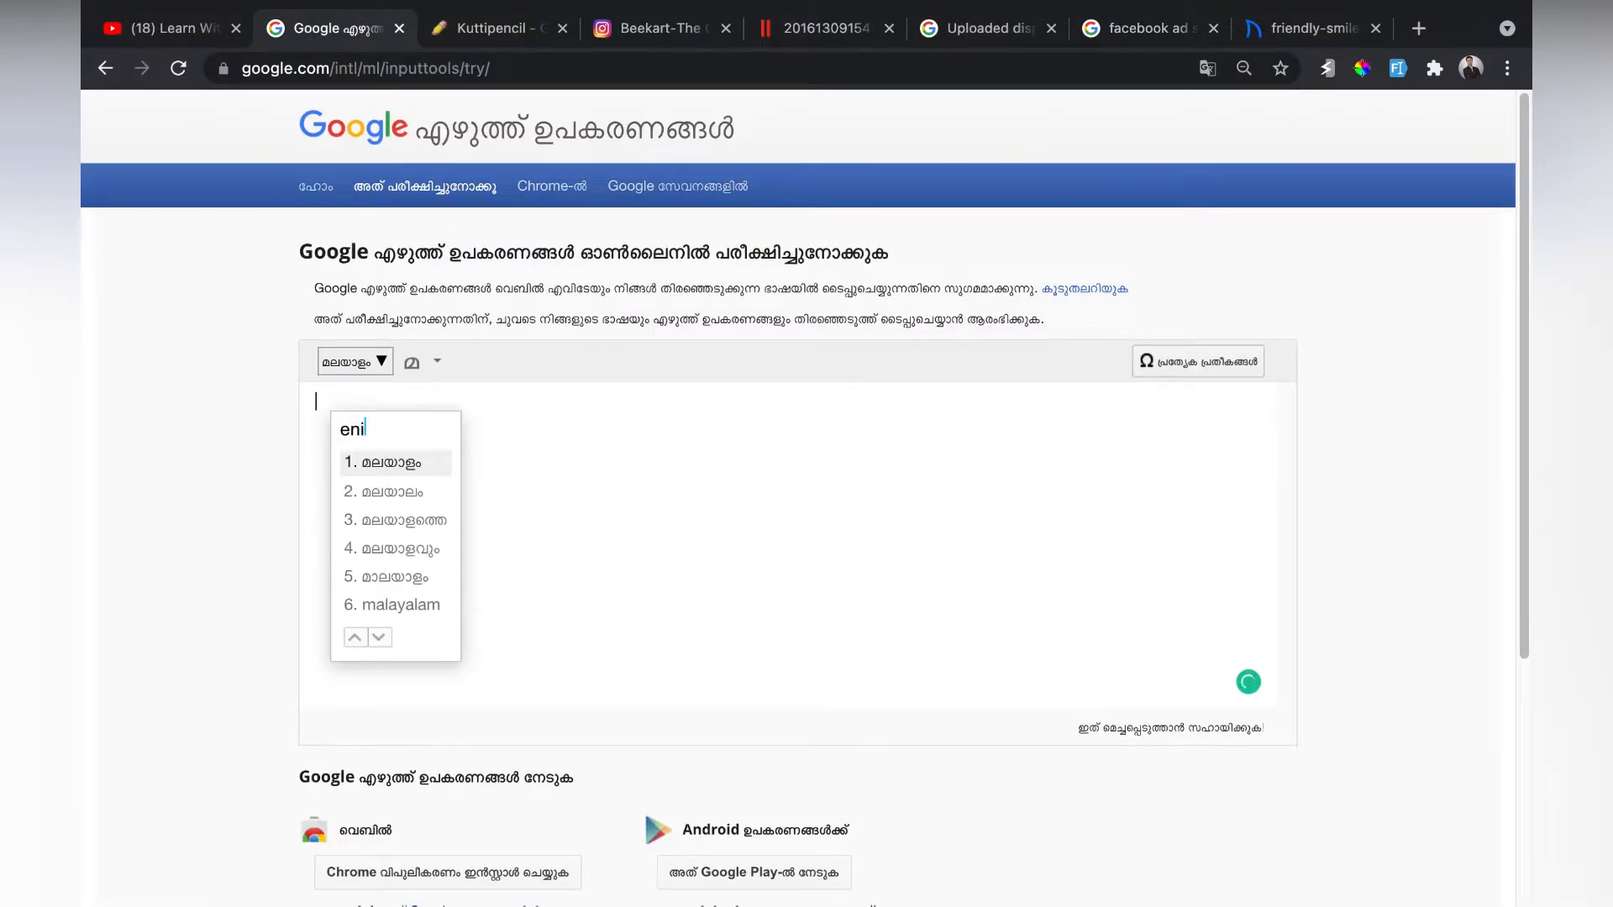
text(ni veettil irunnum saadhangal vaangaam)
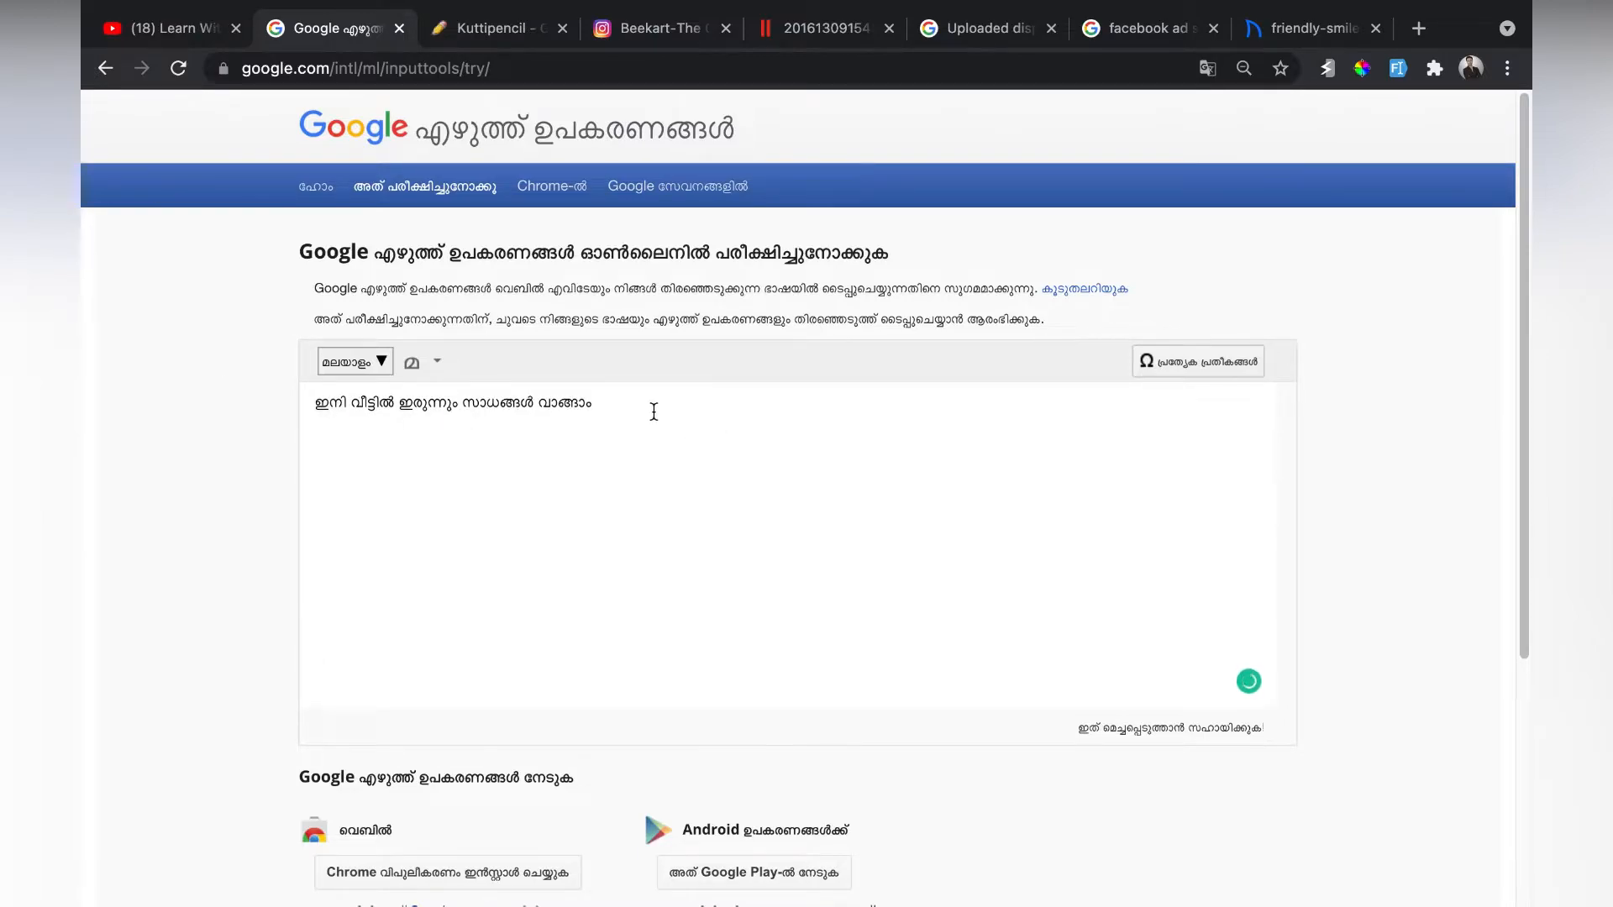
Copy the whole Malayalam sentence and paste it into Kuttipencil in place of the old text
key(super+a)
key(super+c)
click(472, 28)
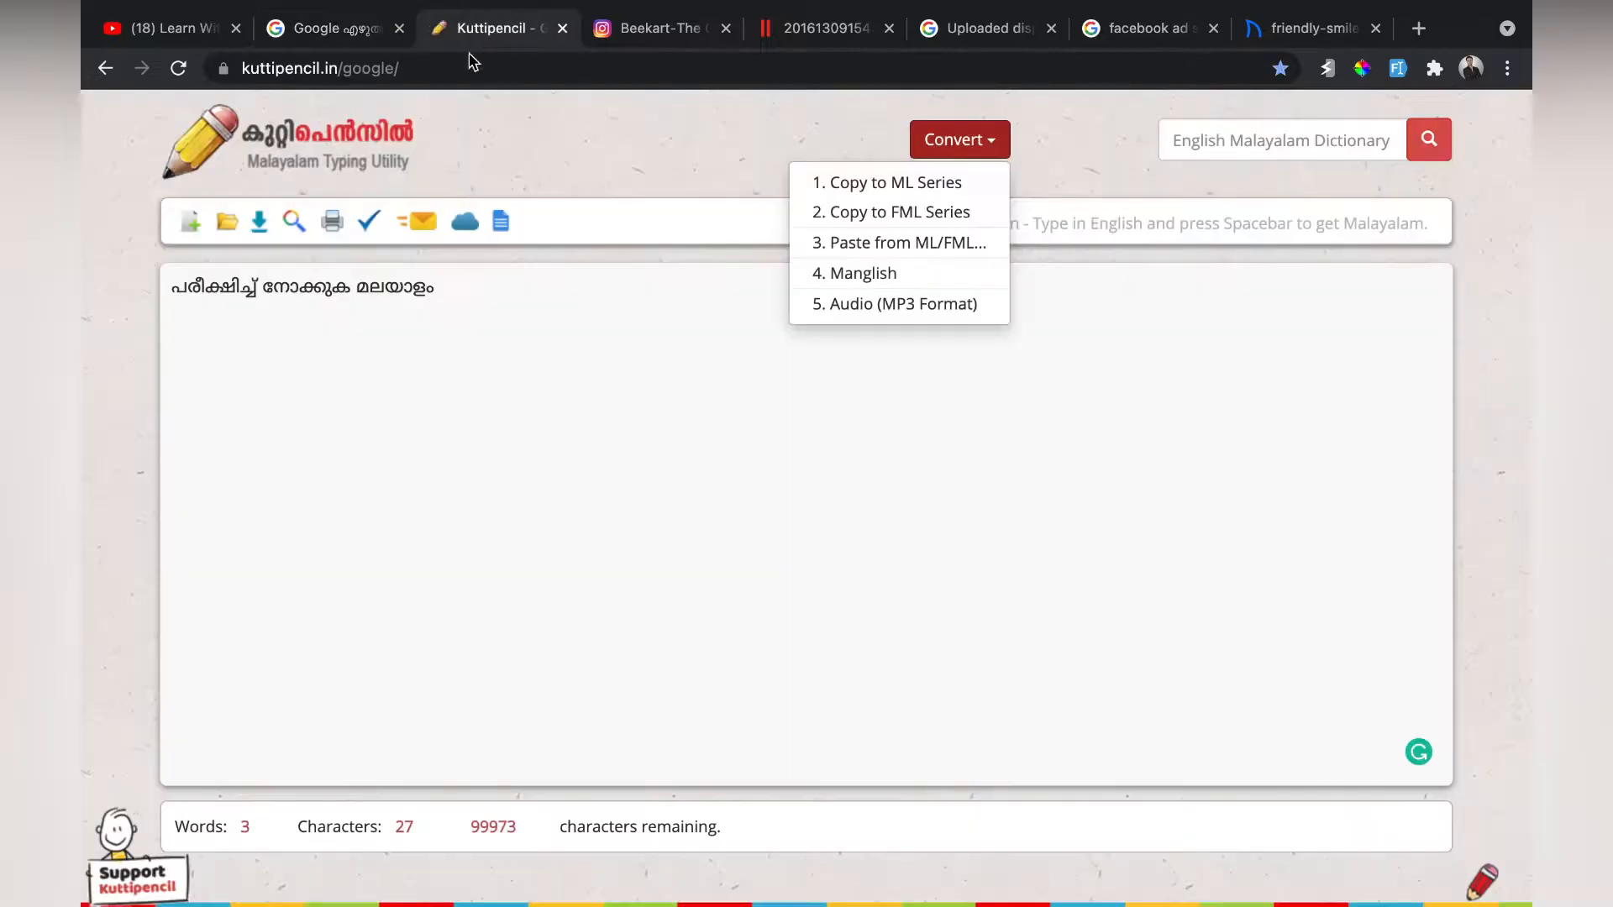
click(563, 384)
key(super+a)
key(super+v)
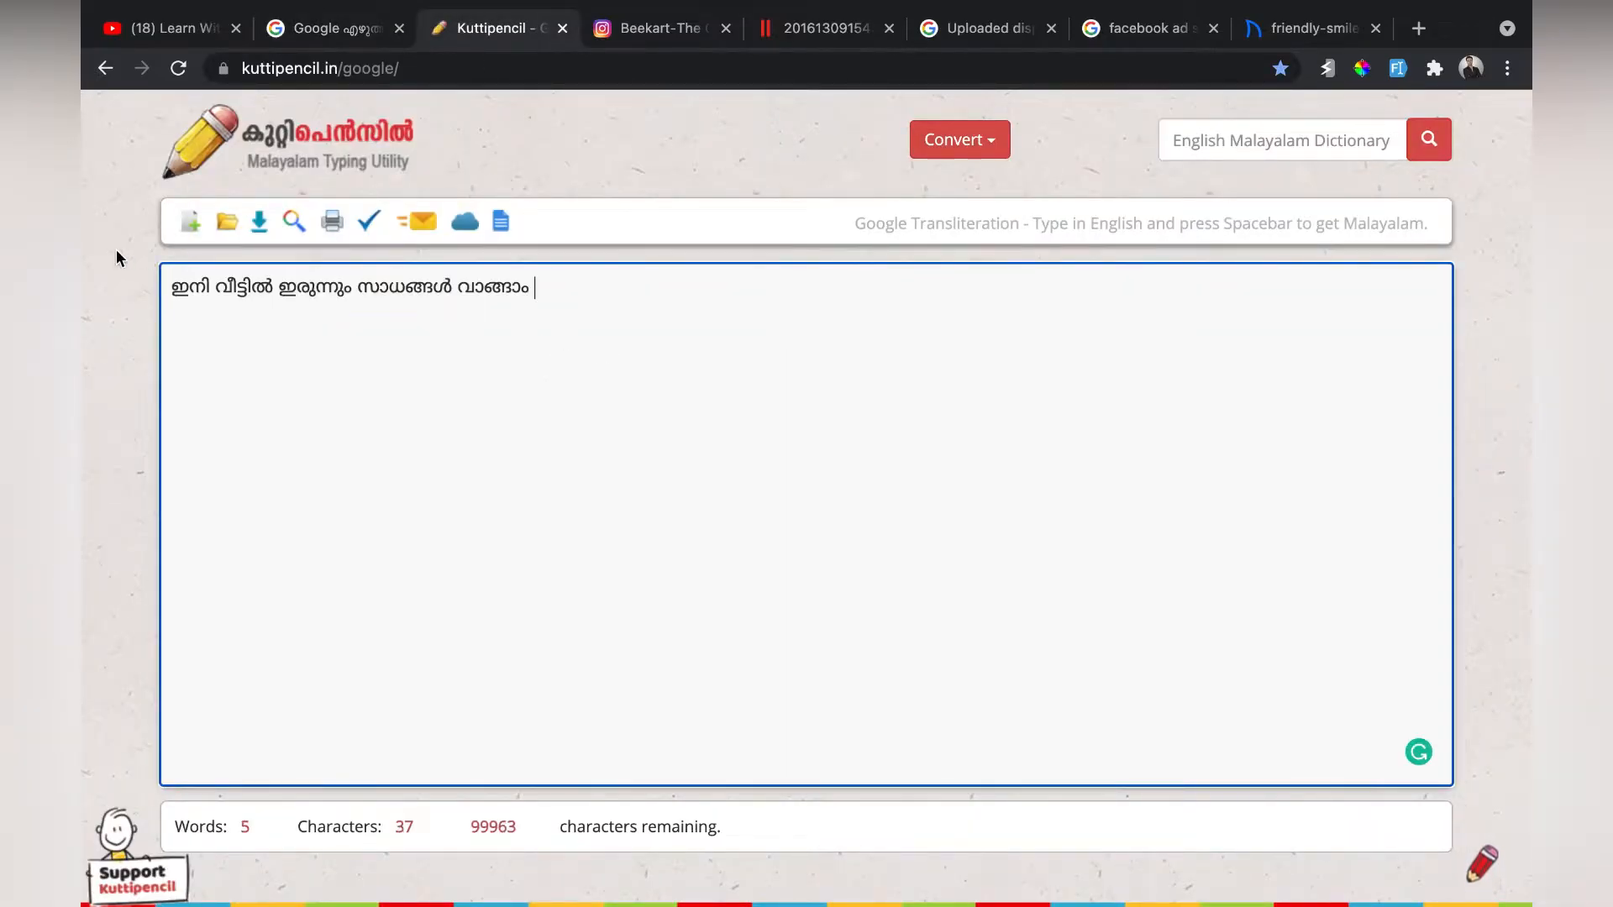
Convert the Kuttipencil text to the FML Series and select the entire converted sentence for copying
click(962, 140)
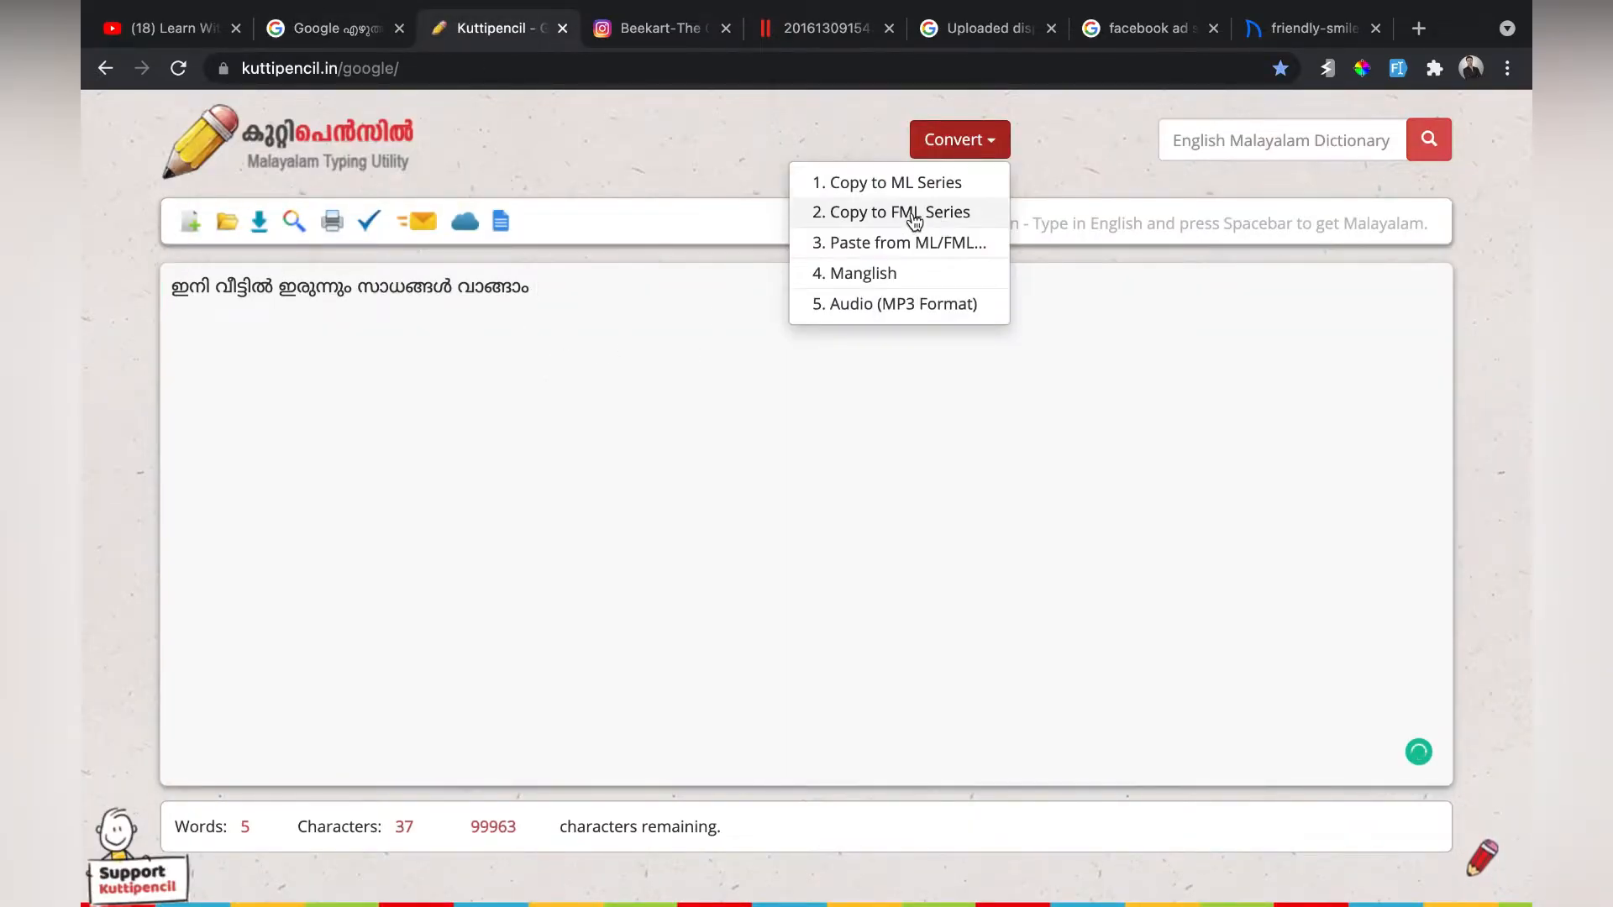
click(948, 218)
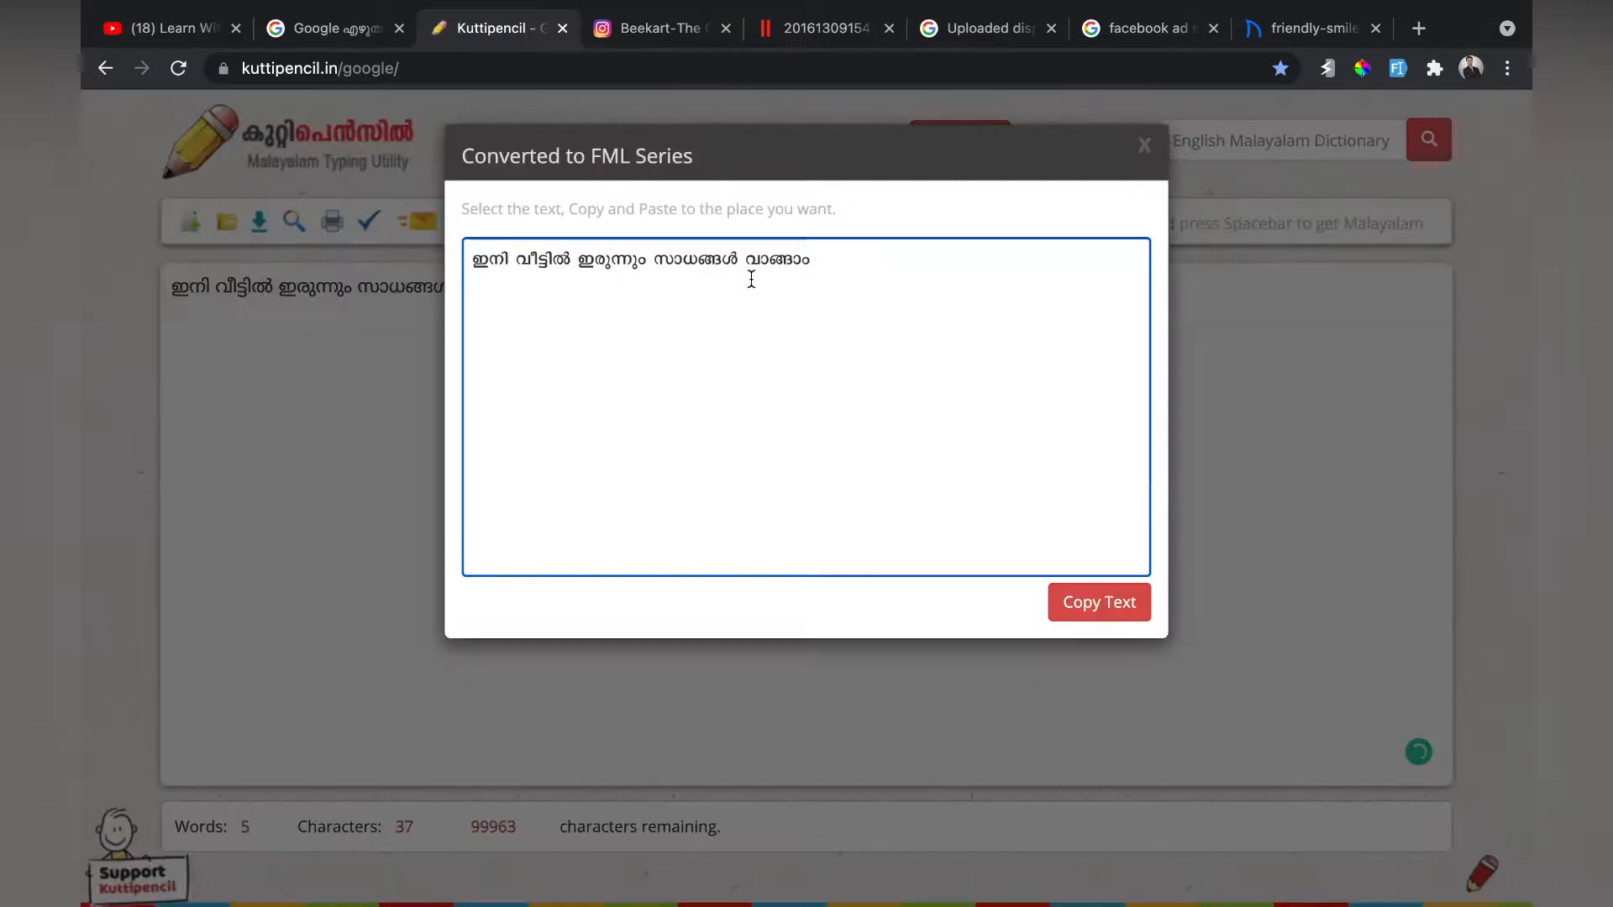
drag(871, 277, 281, 183)
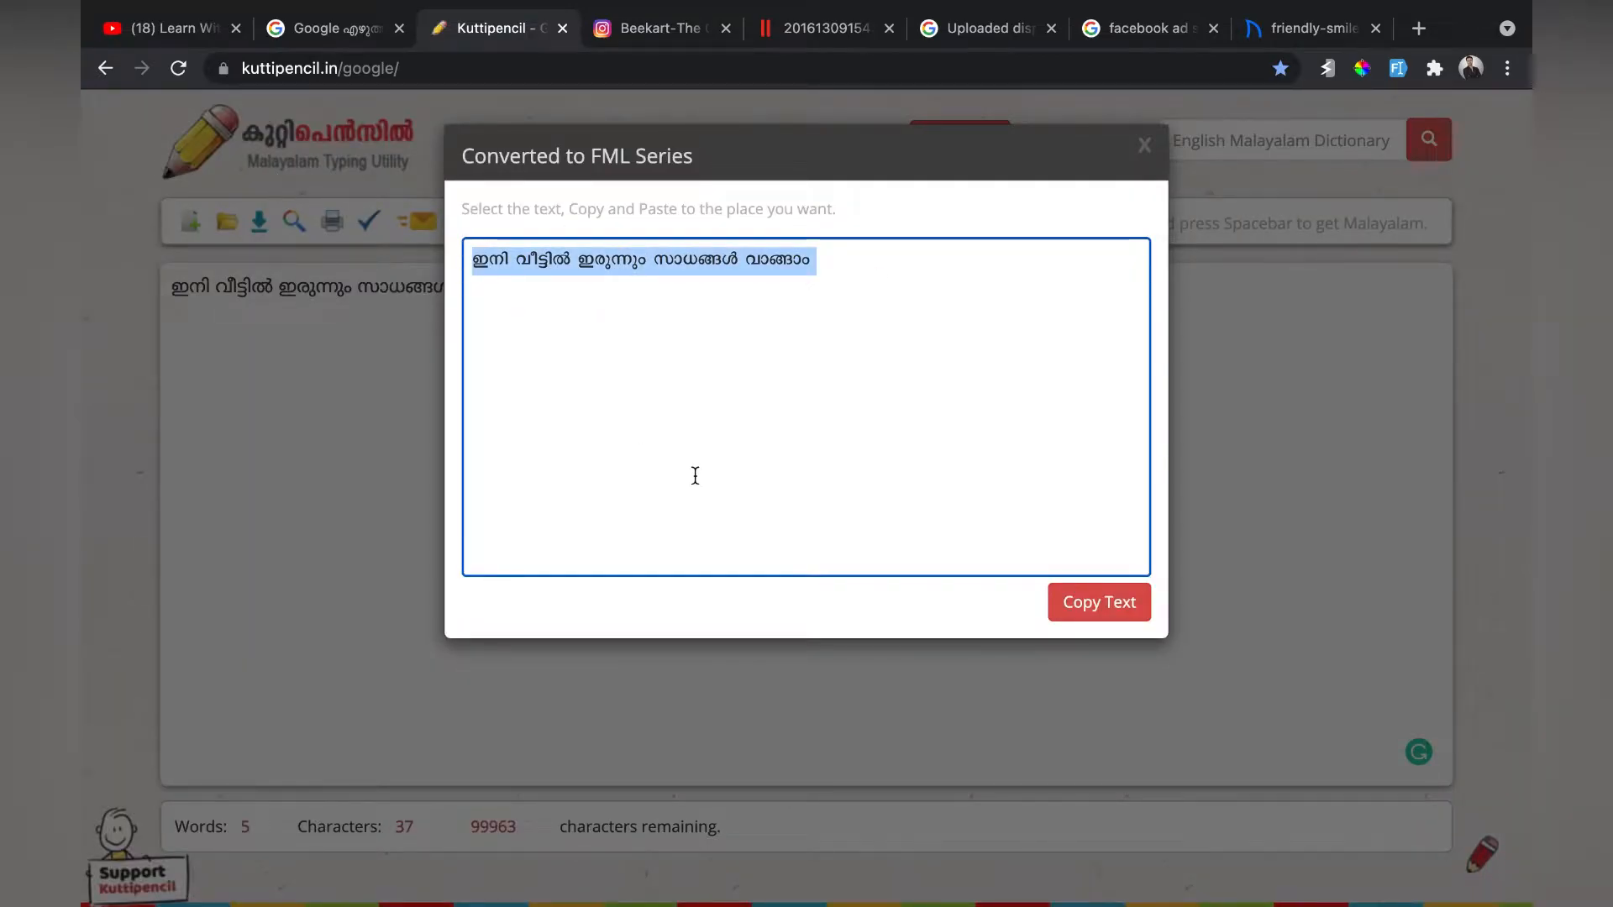
Switch to Photoshop and paste the converted sentence as a new text layer in the upper part of the green canvas
key(super+Tab)
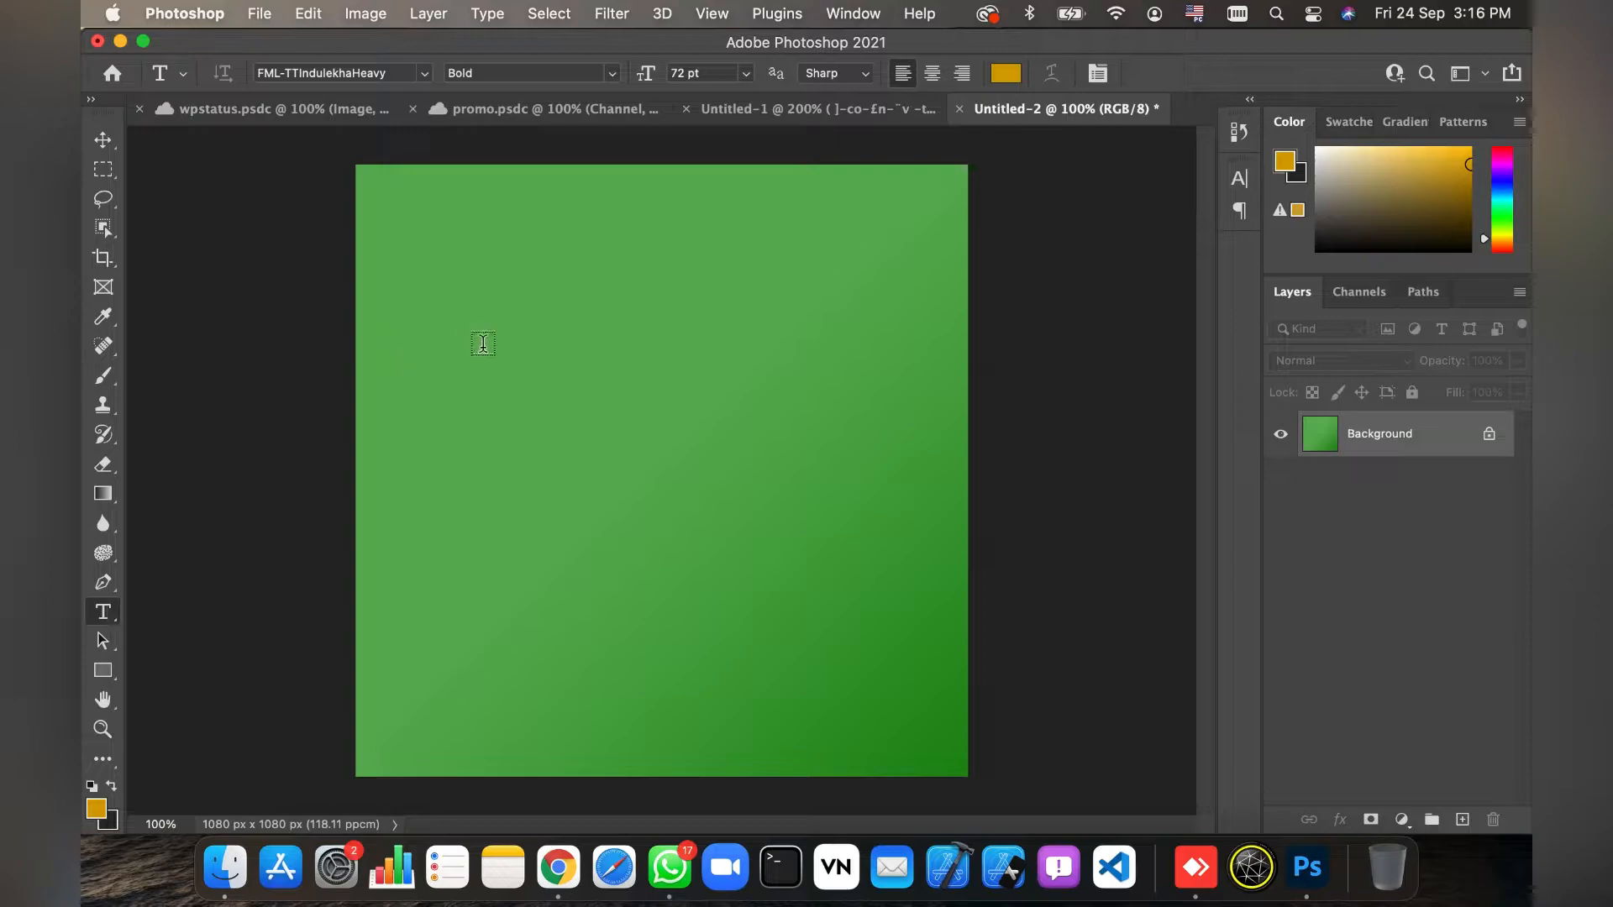
click(483, 343)
key(super+v)
Set the whole pasted sentence to a font size of 30 pt
key(super+a)
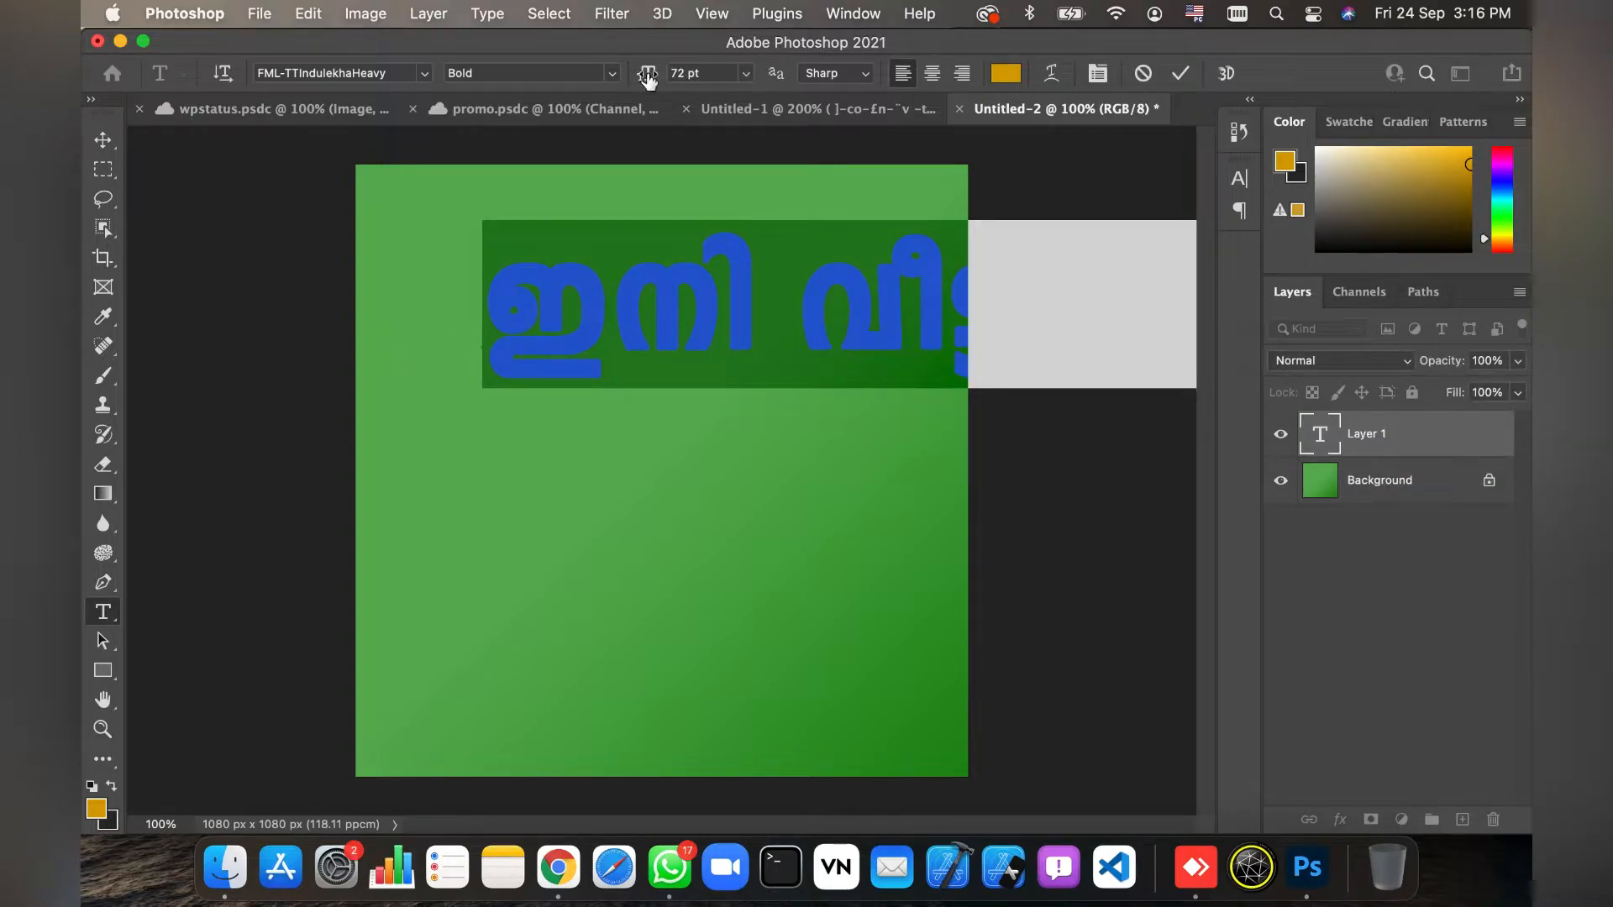
click(744, 74)
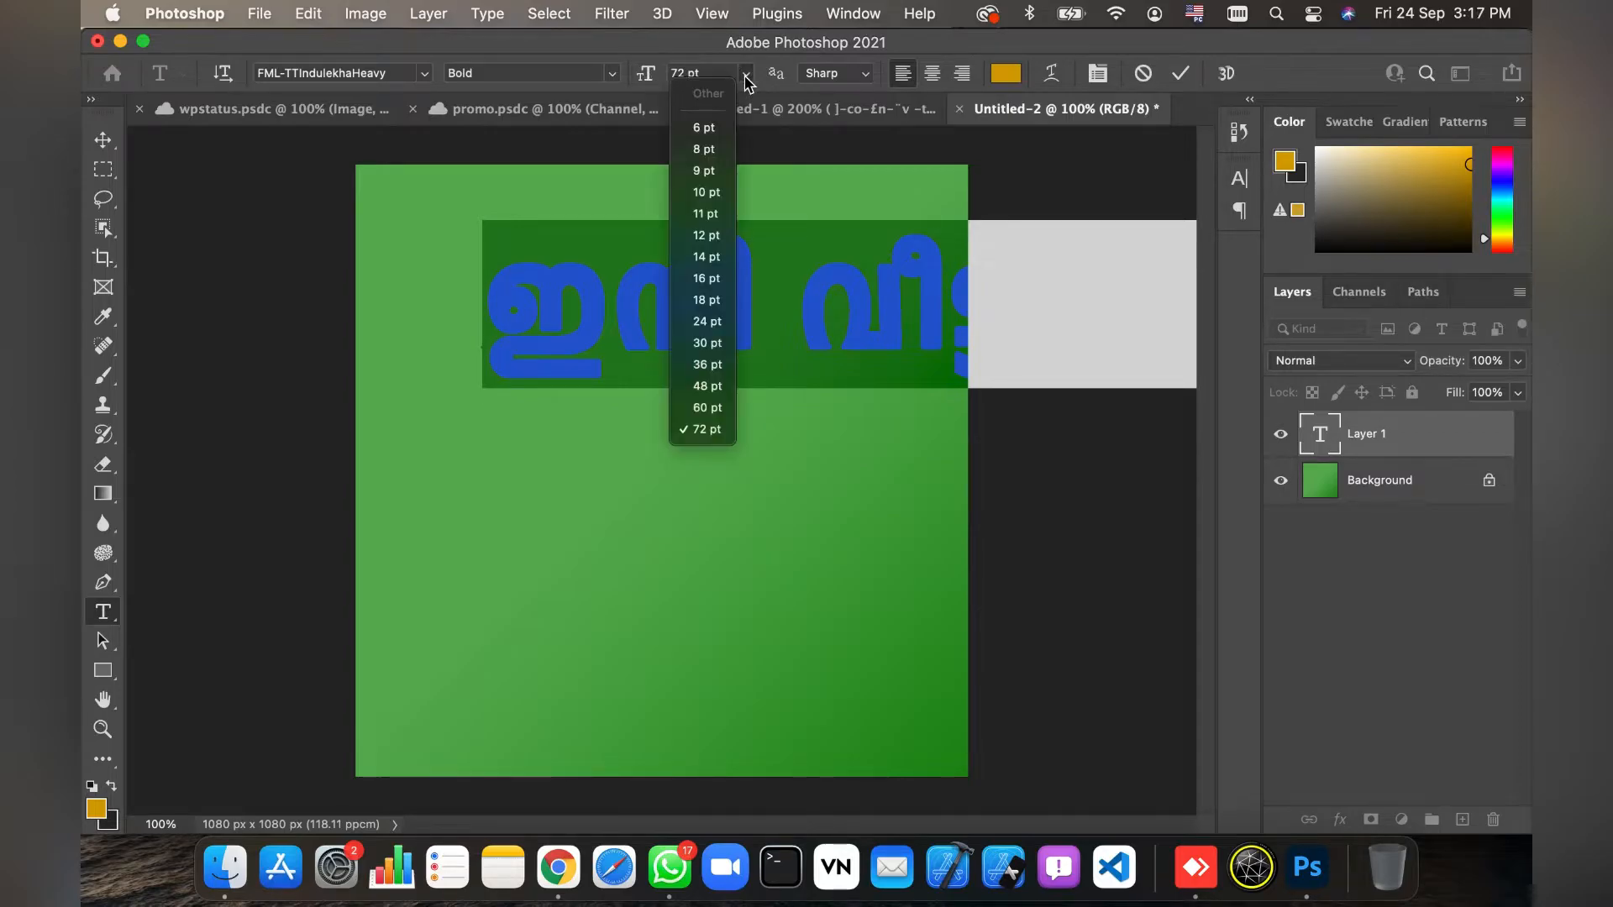
click(713, 344)
click(92, 134)
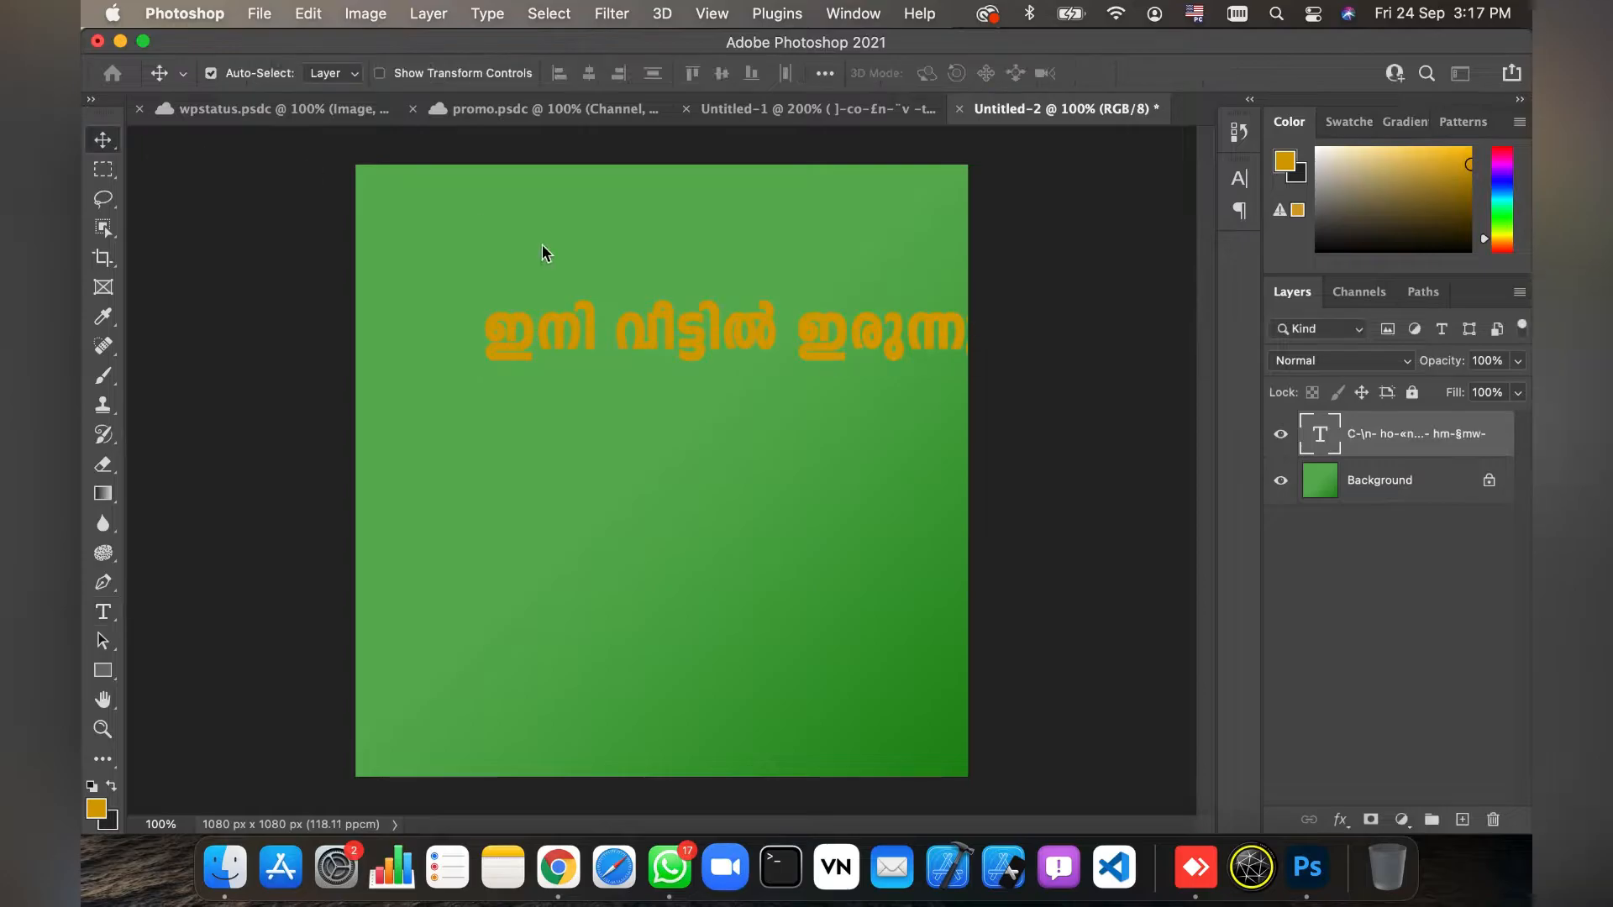
Move the headline up and left on the canvas, and break it into two lines after "ഇരുന്നും"
drag(781, 350, 676, 280)
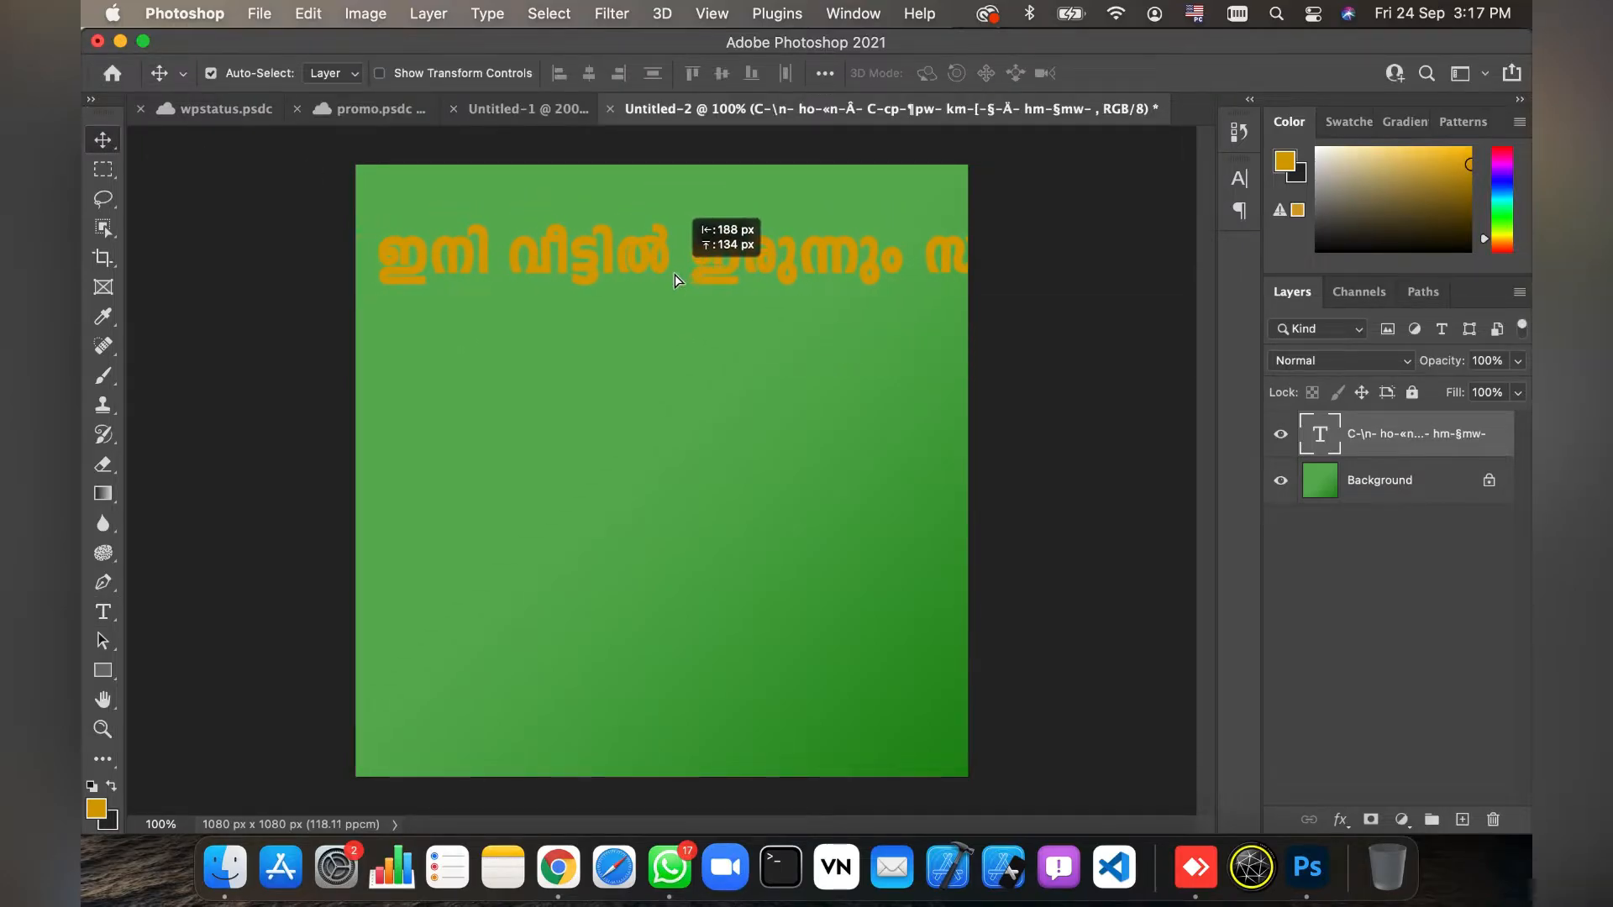
click(105, 612)
click(905, 246)
key(Return)
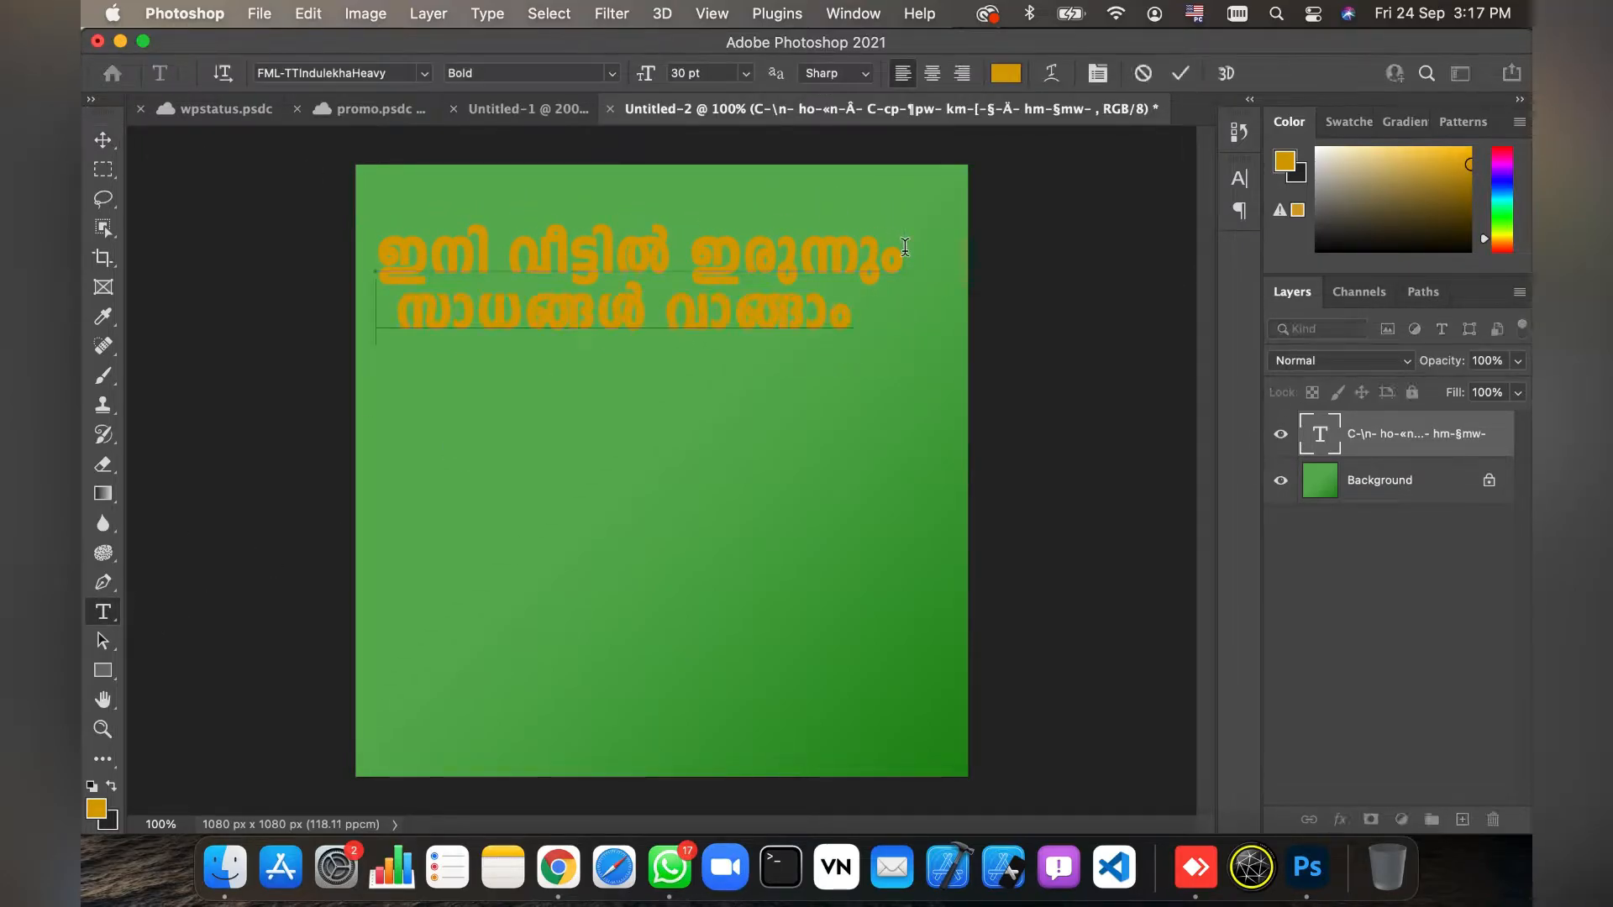
Centre-align the two headline lines and position the text block horizontally centred near the canvas's upper edge
key(super+a)
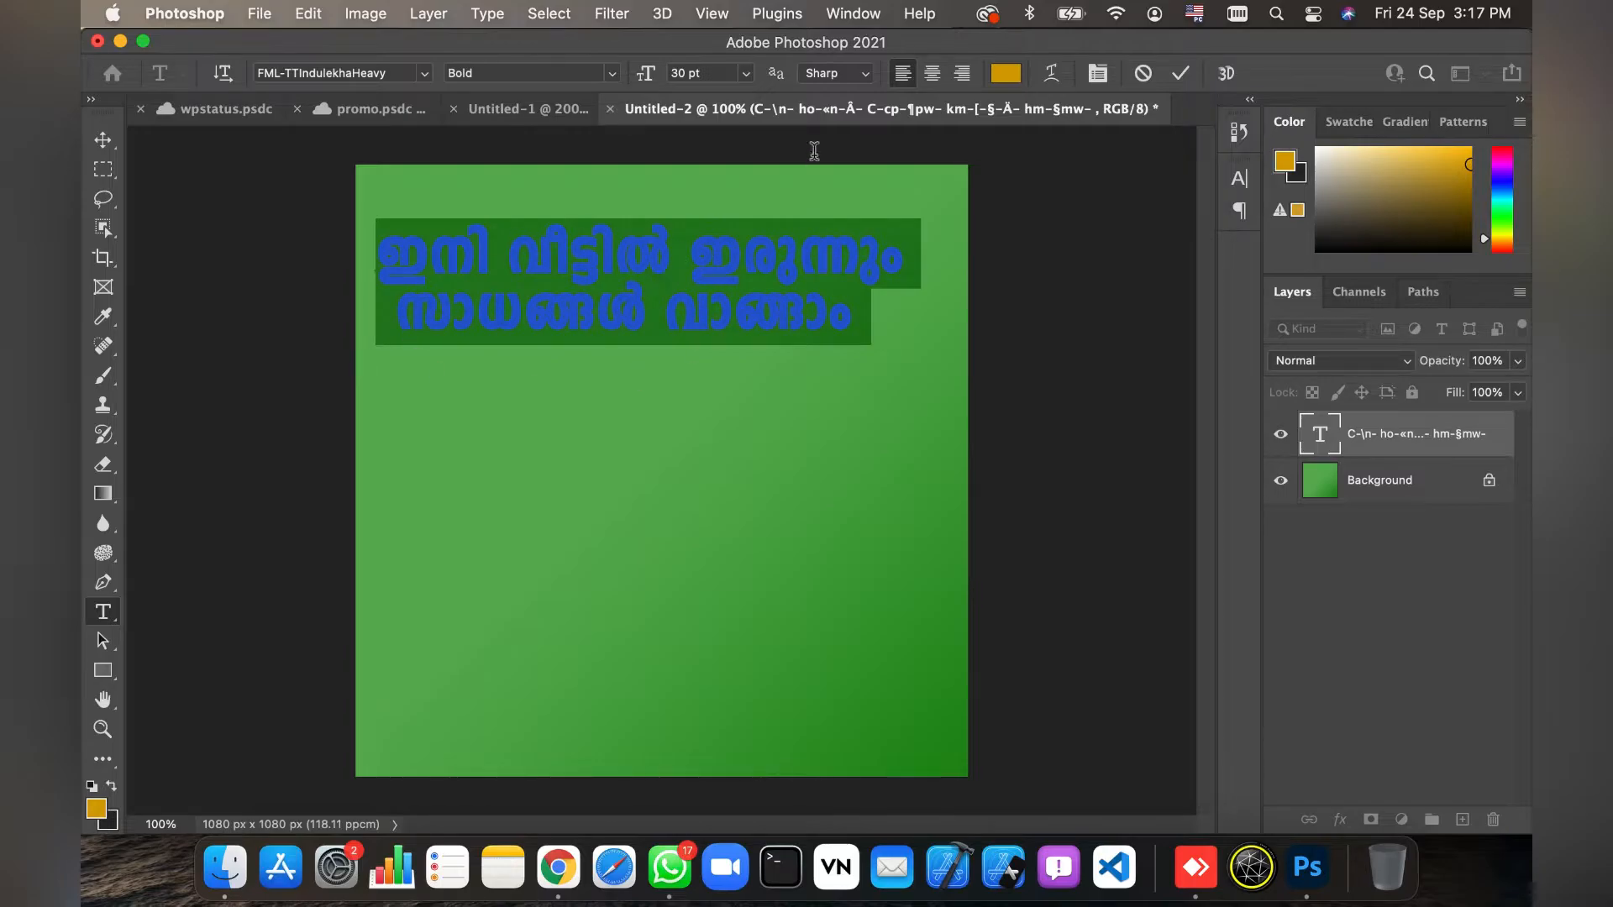
click(932, 76)
click(102, 139)
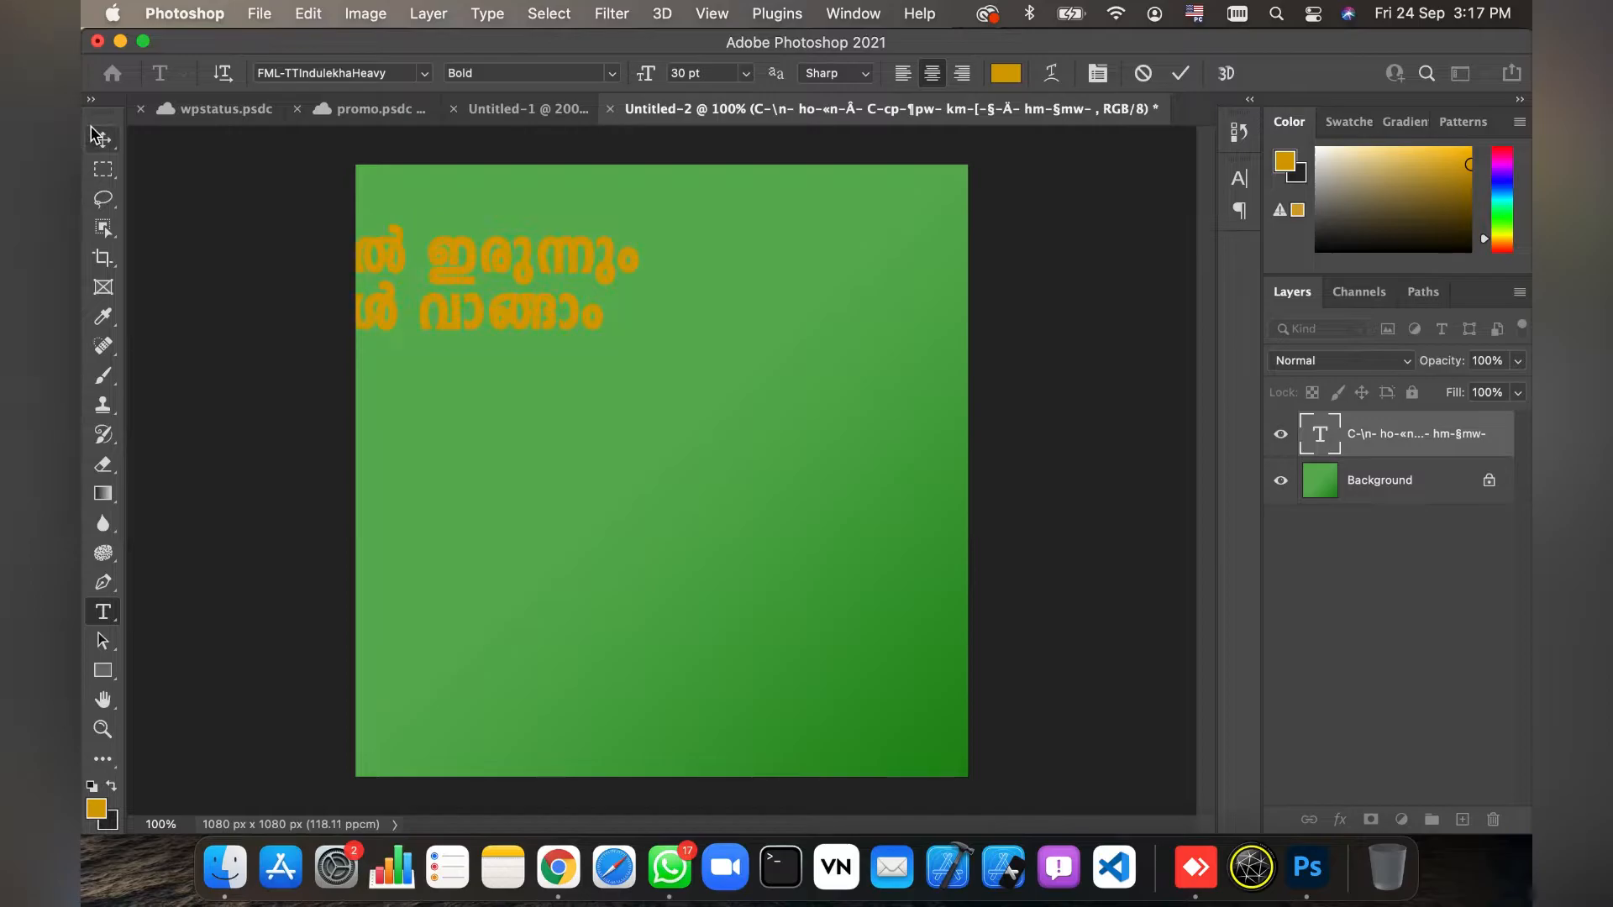
drag(453, 265, 742, 255)
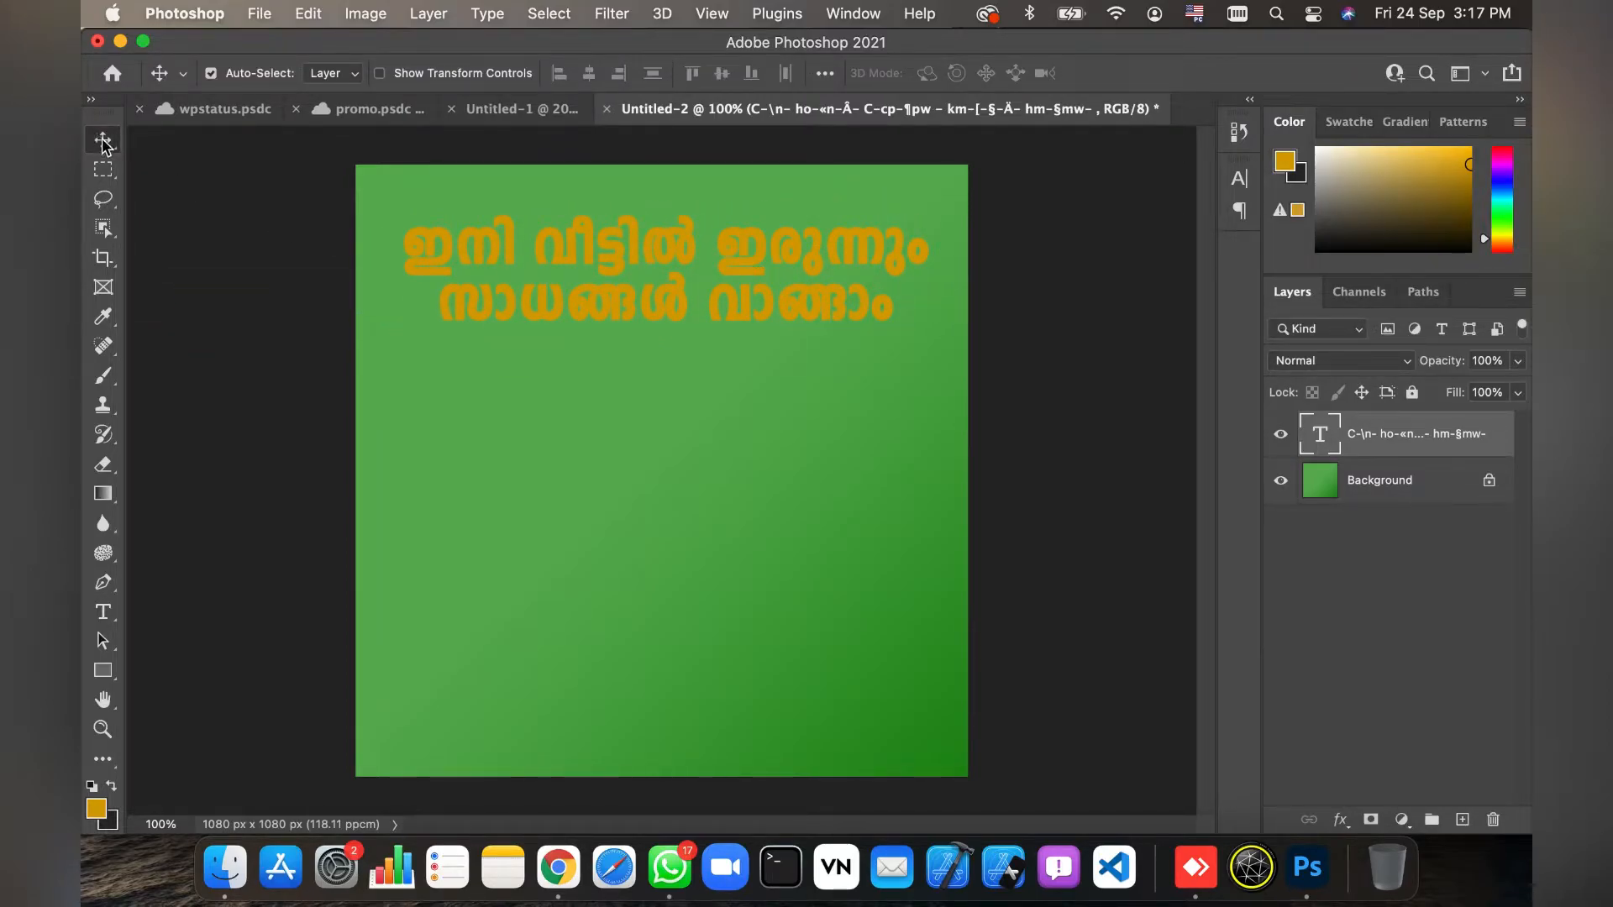
mouse_move(566, 267)
mouse_down()
mouse_move(540, 267)
mouse_move(603, 281)
mouse_move(524, 278)
mouse_move(588, 244)
mouse_move(569, 241)
mouse_up()
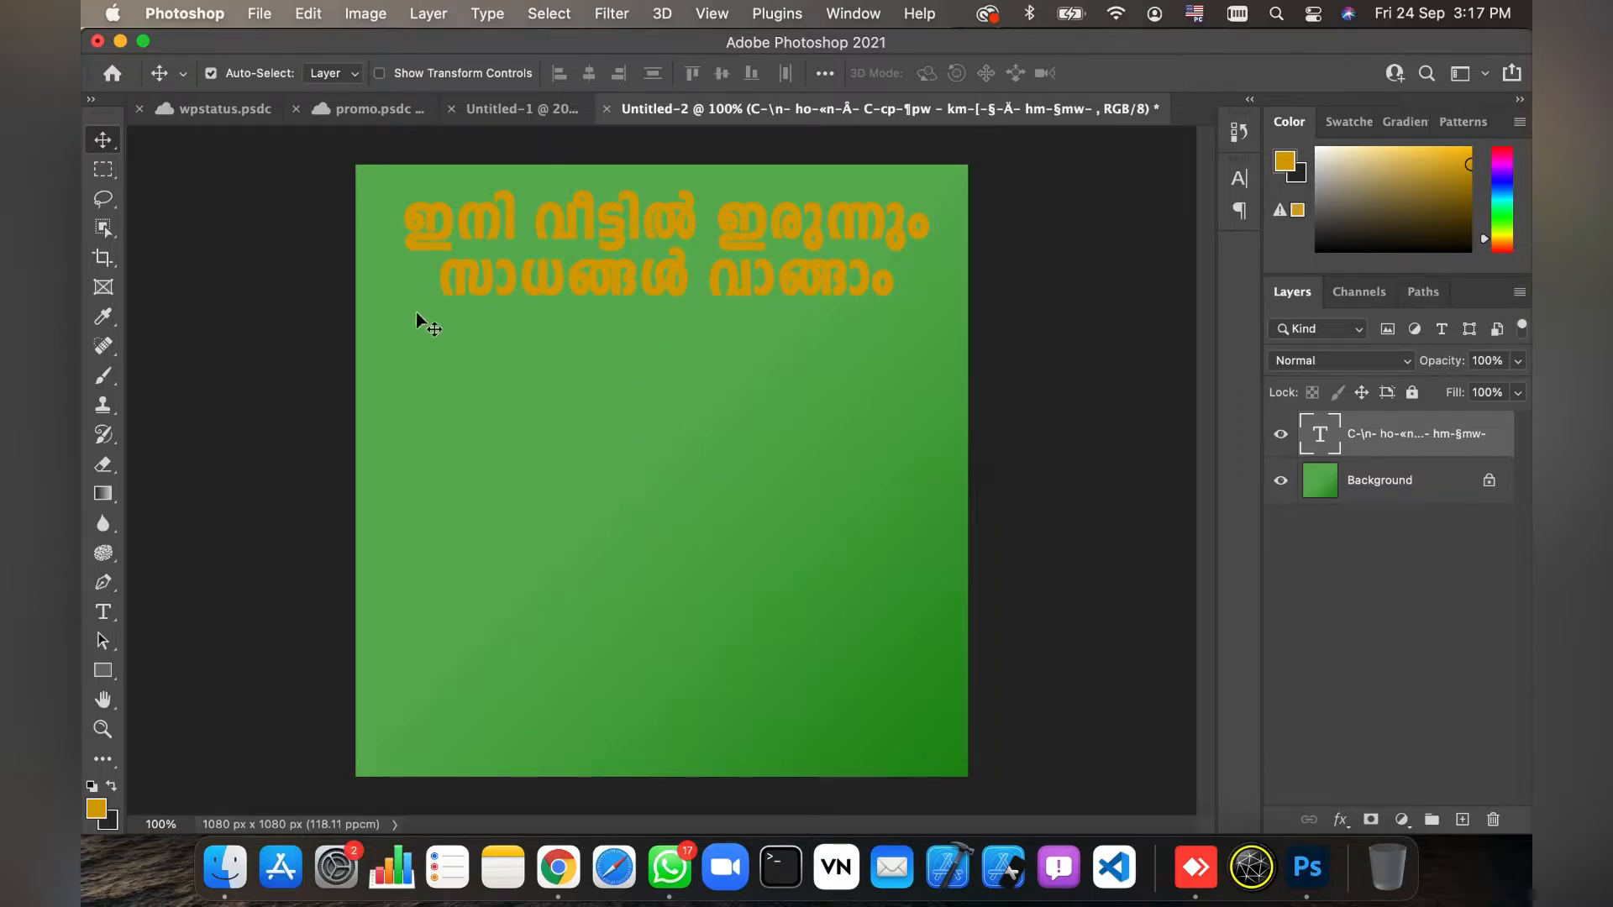
Recolour the entire headline text white (ffffff)
click(103, 614)
click(622, 228)
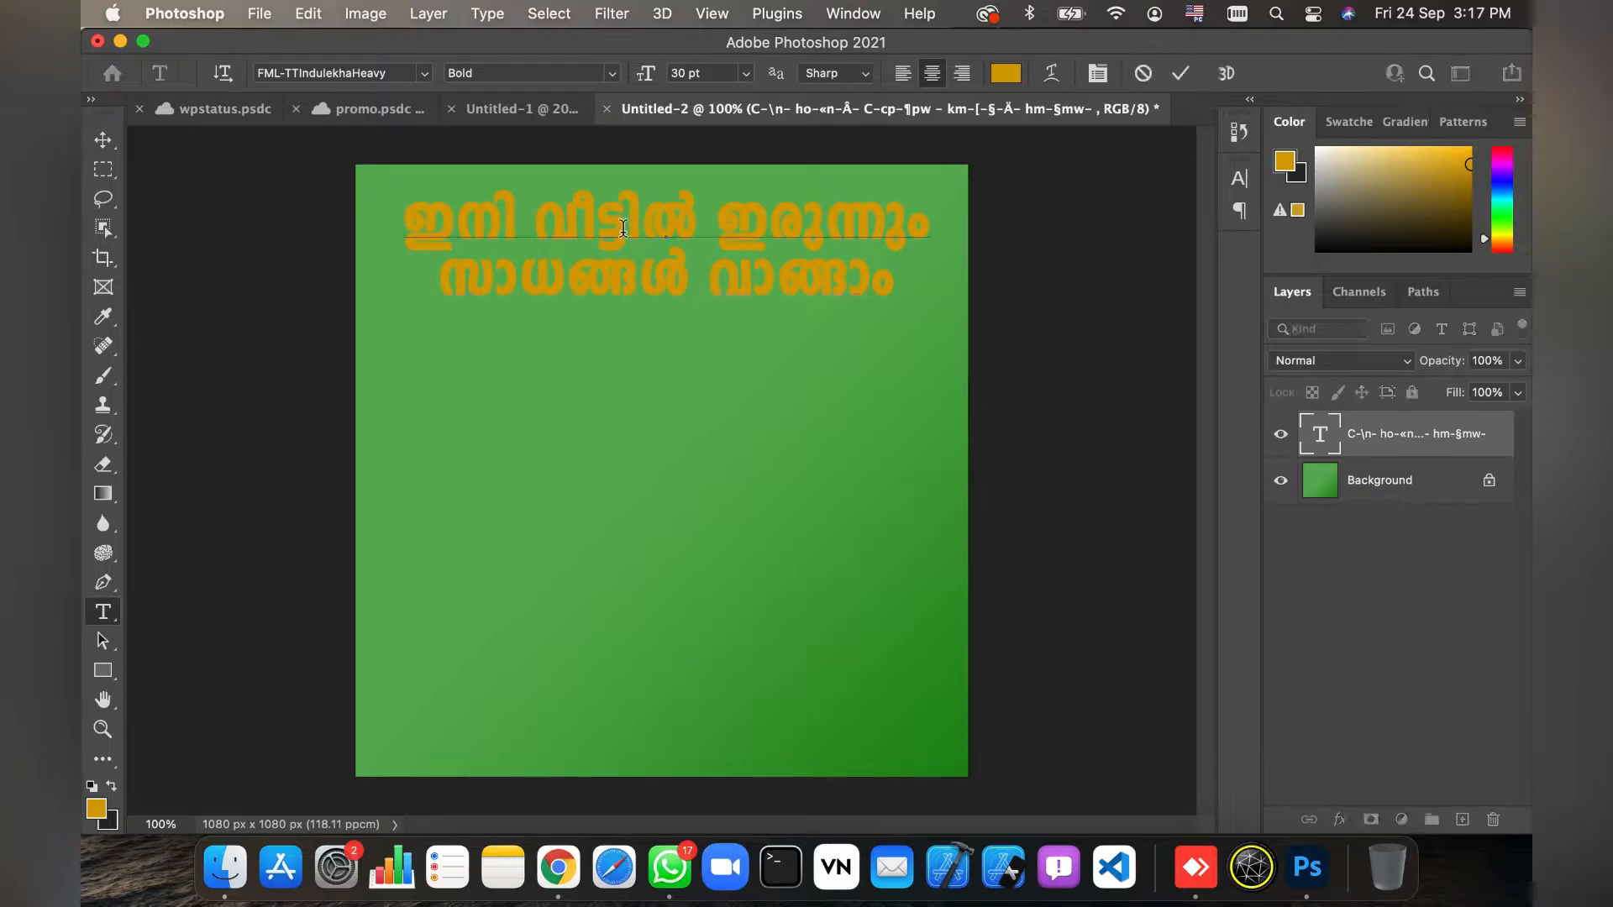
key(super+a)
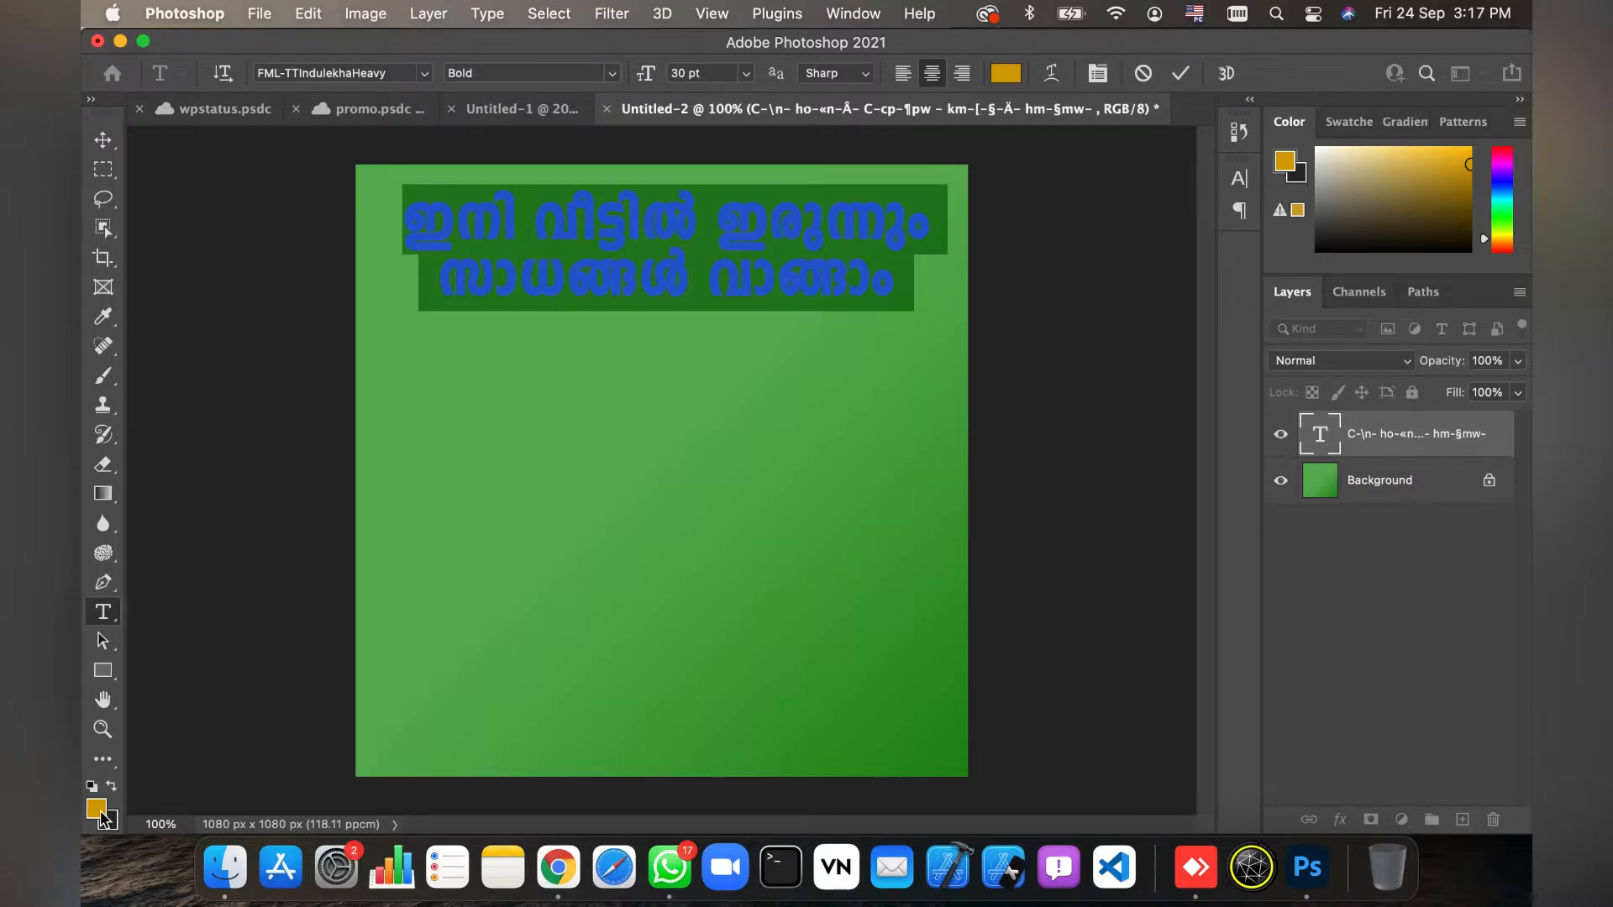
click(98, 811)
text(ffffff)
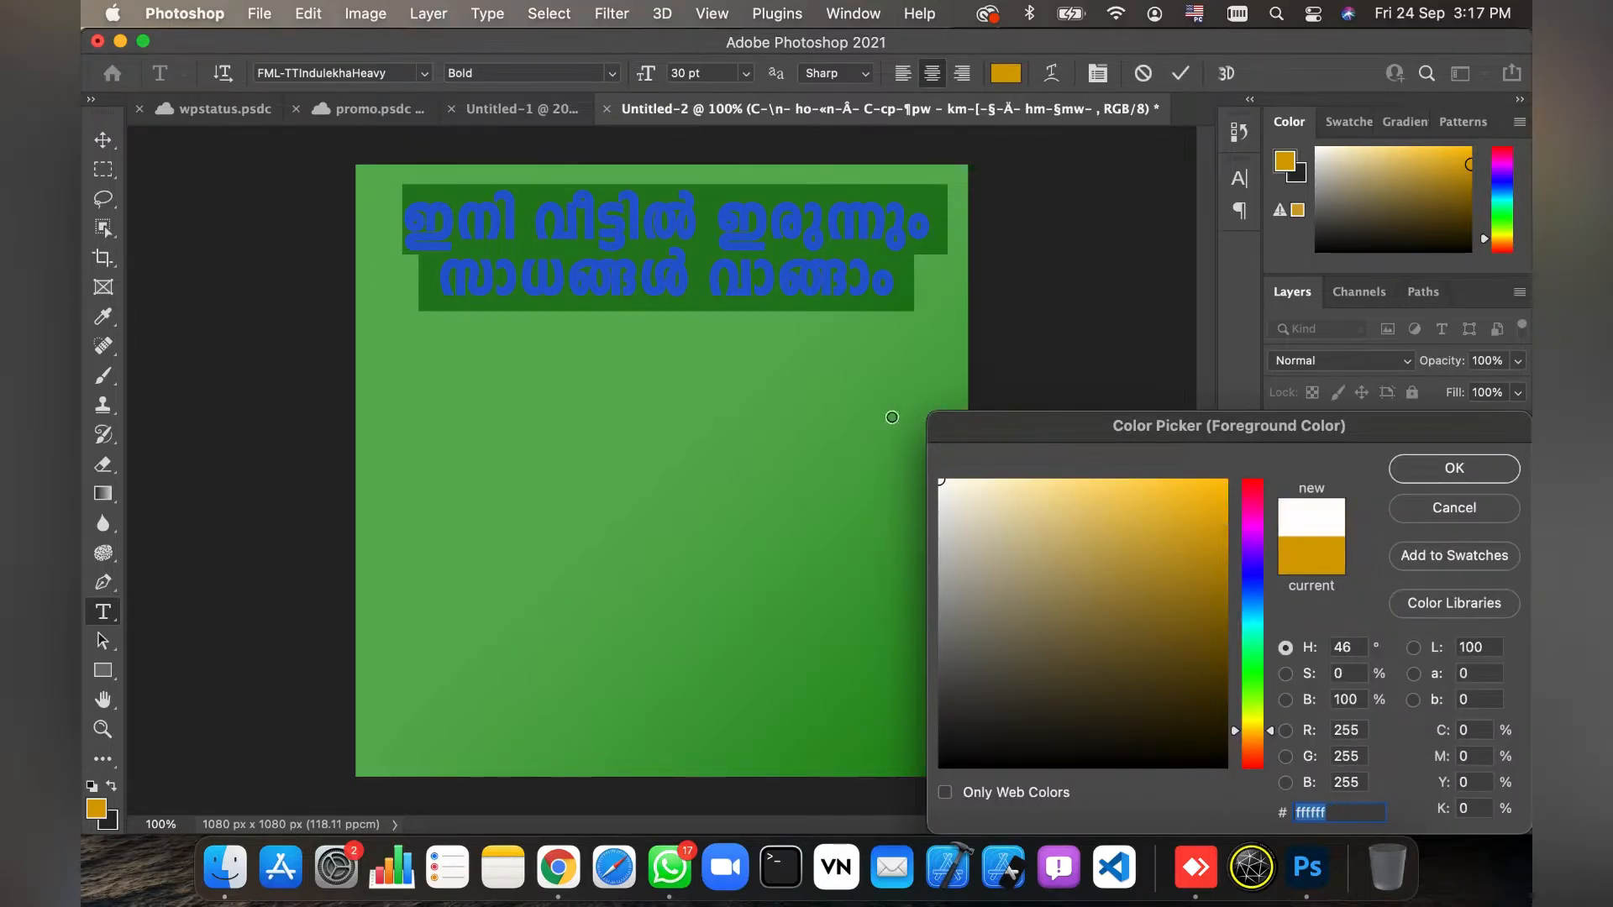
click(1454, 469)
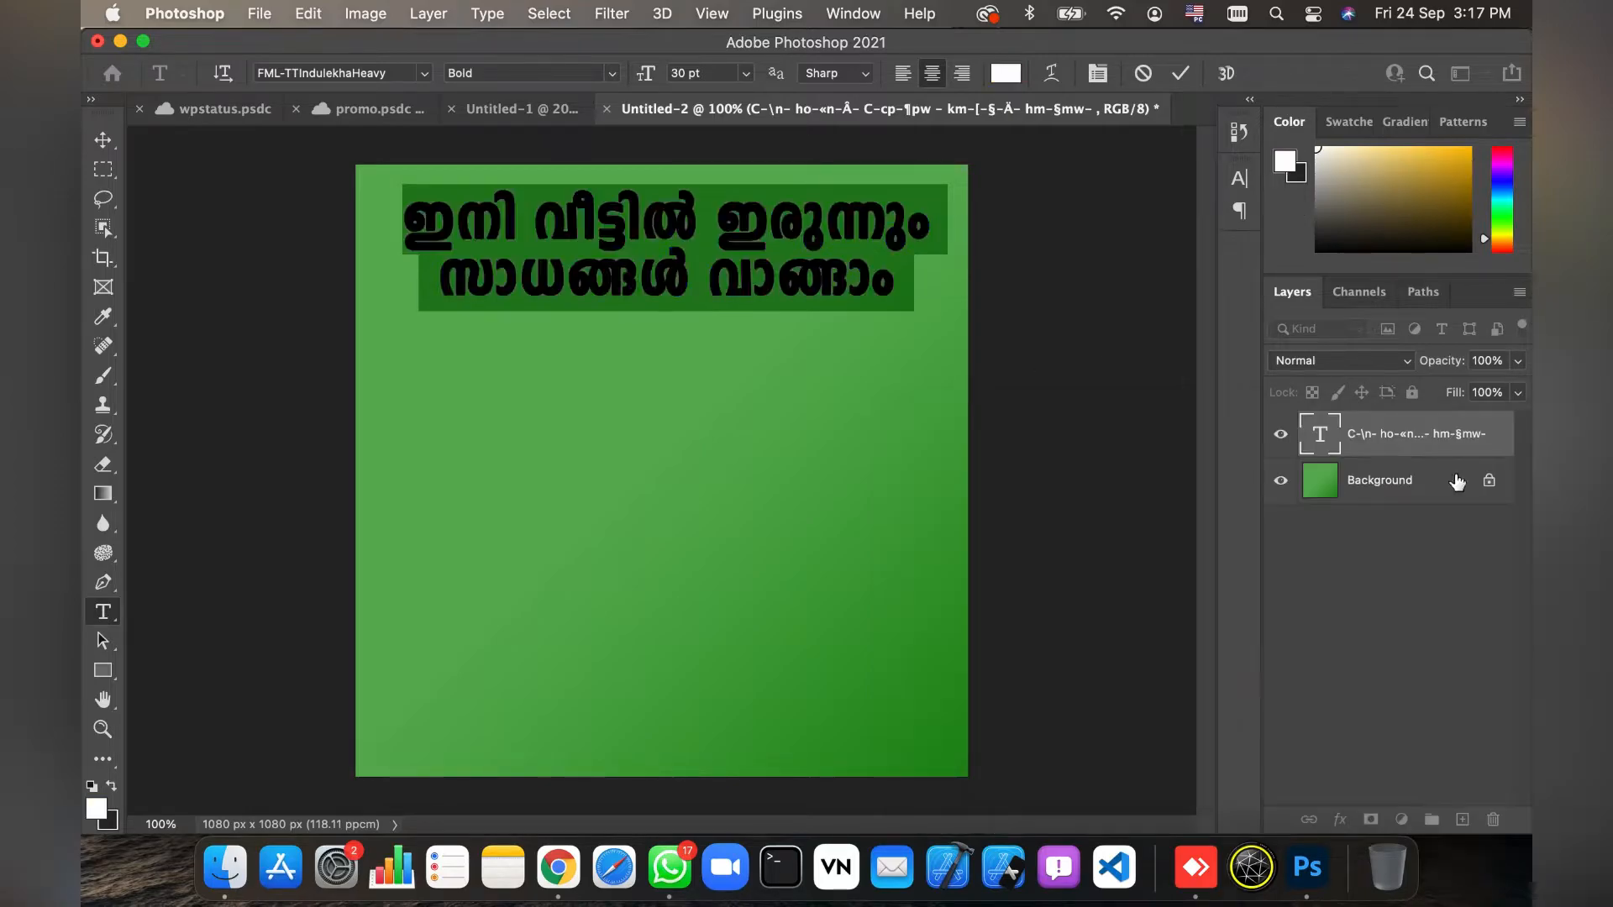
click(103, 140)
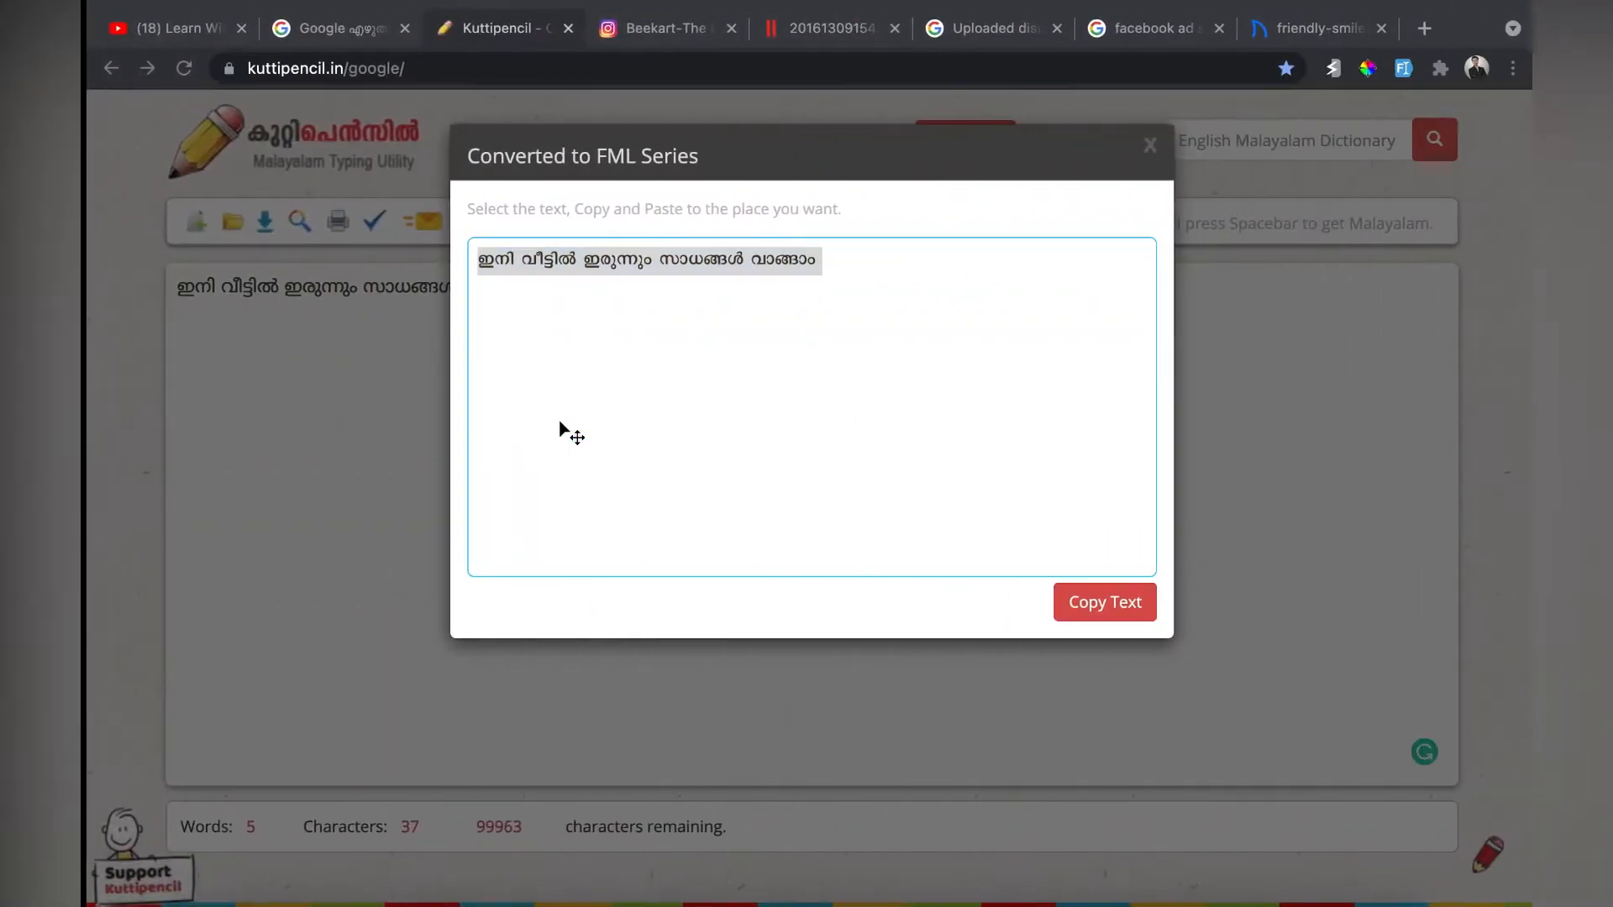
Save the grocery products image from Chrome to Downloads, replacing the existing file, and open it in Photoshop
click(828, 28)
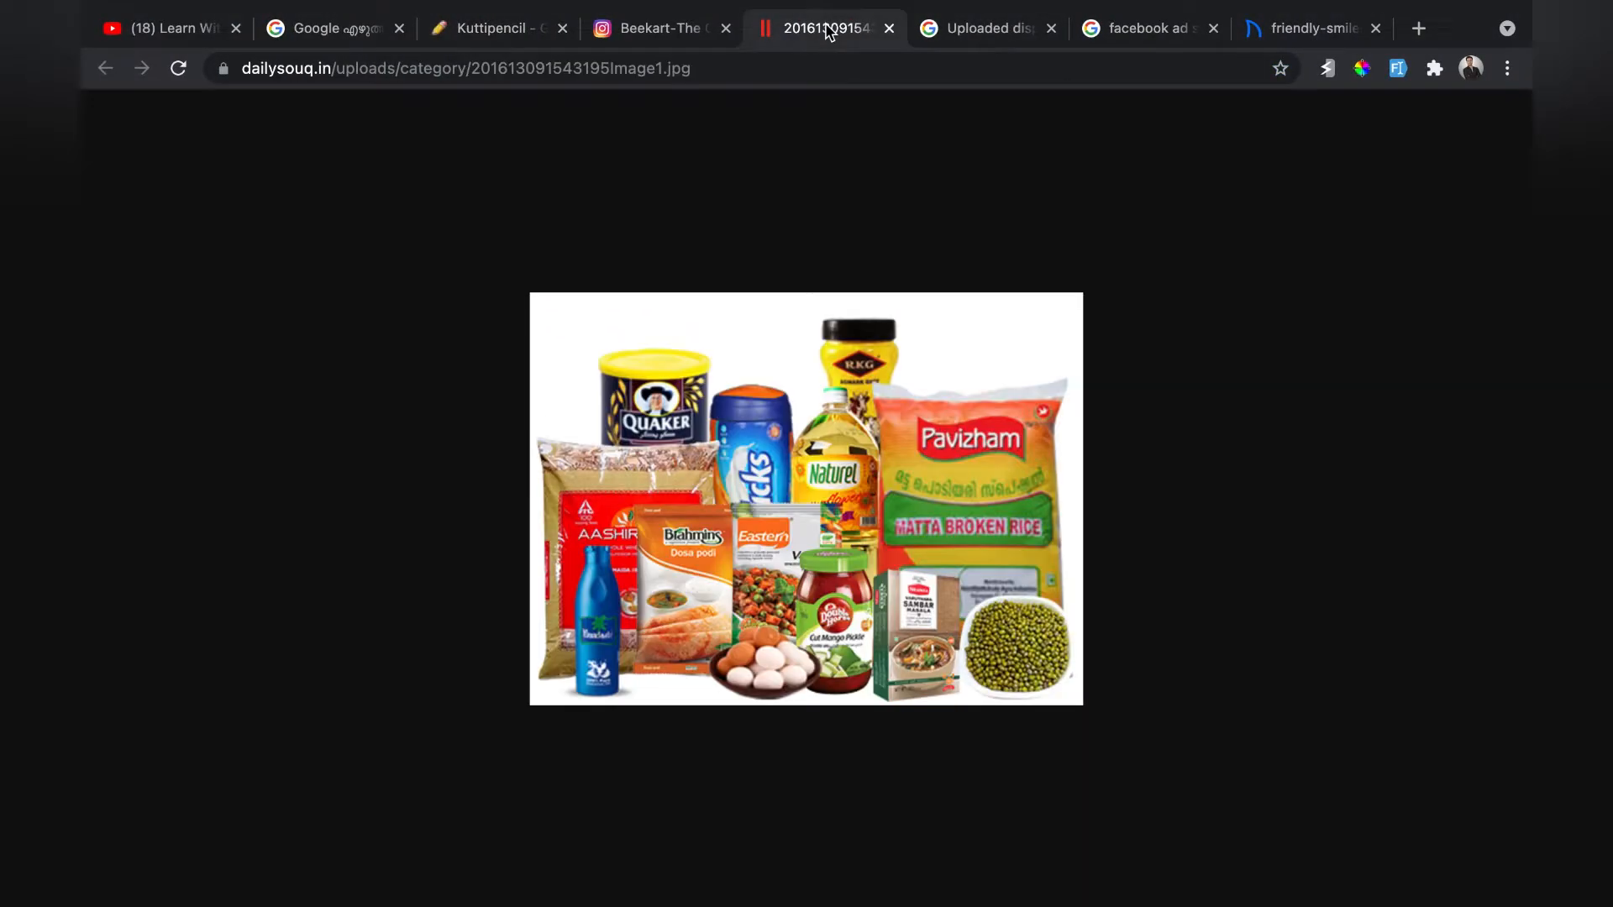
right_click(793, 497)
click(992, 531)
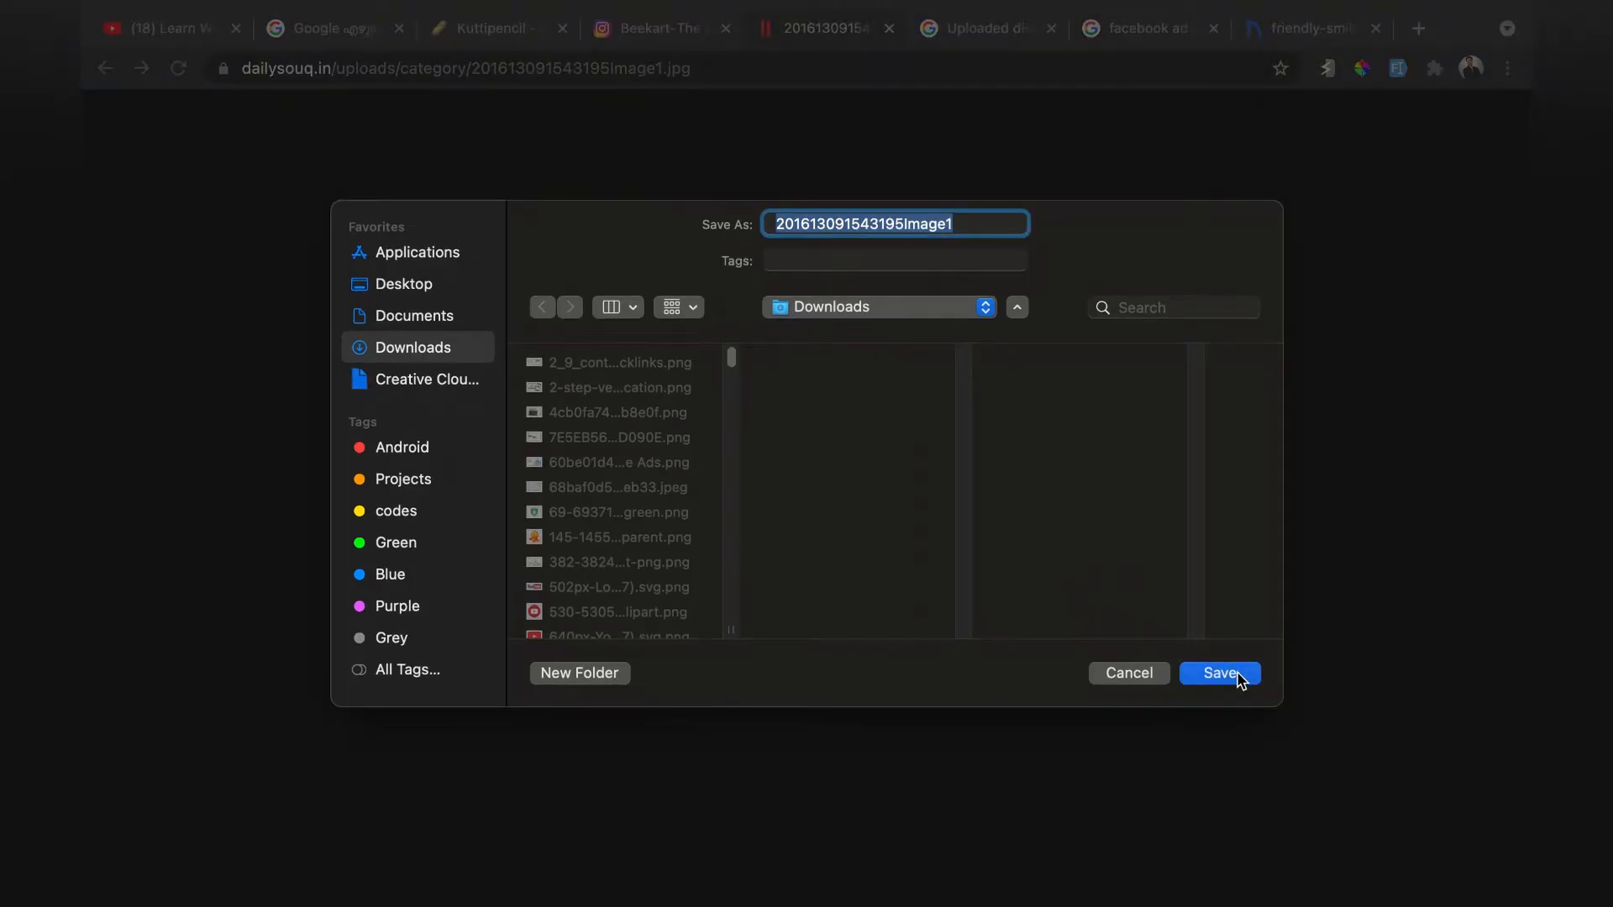
click(1220, 673)
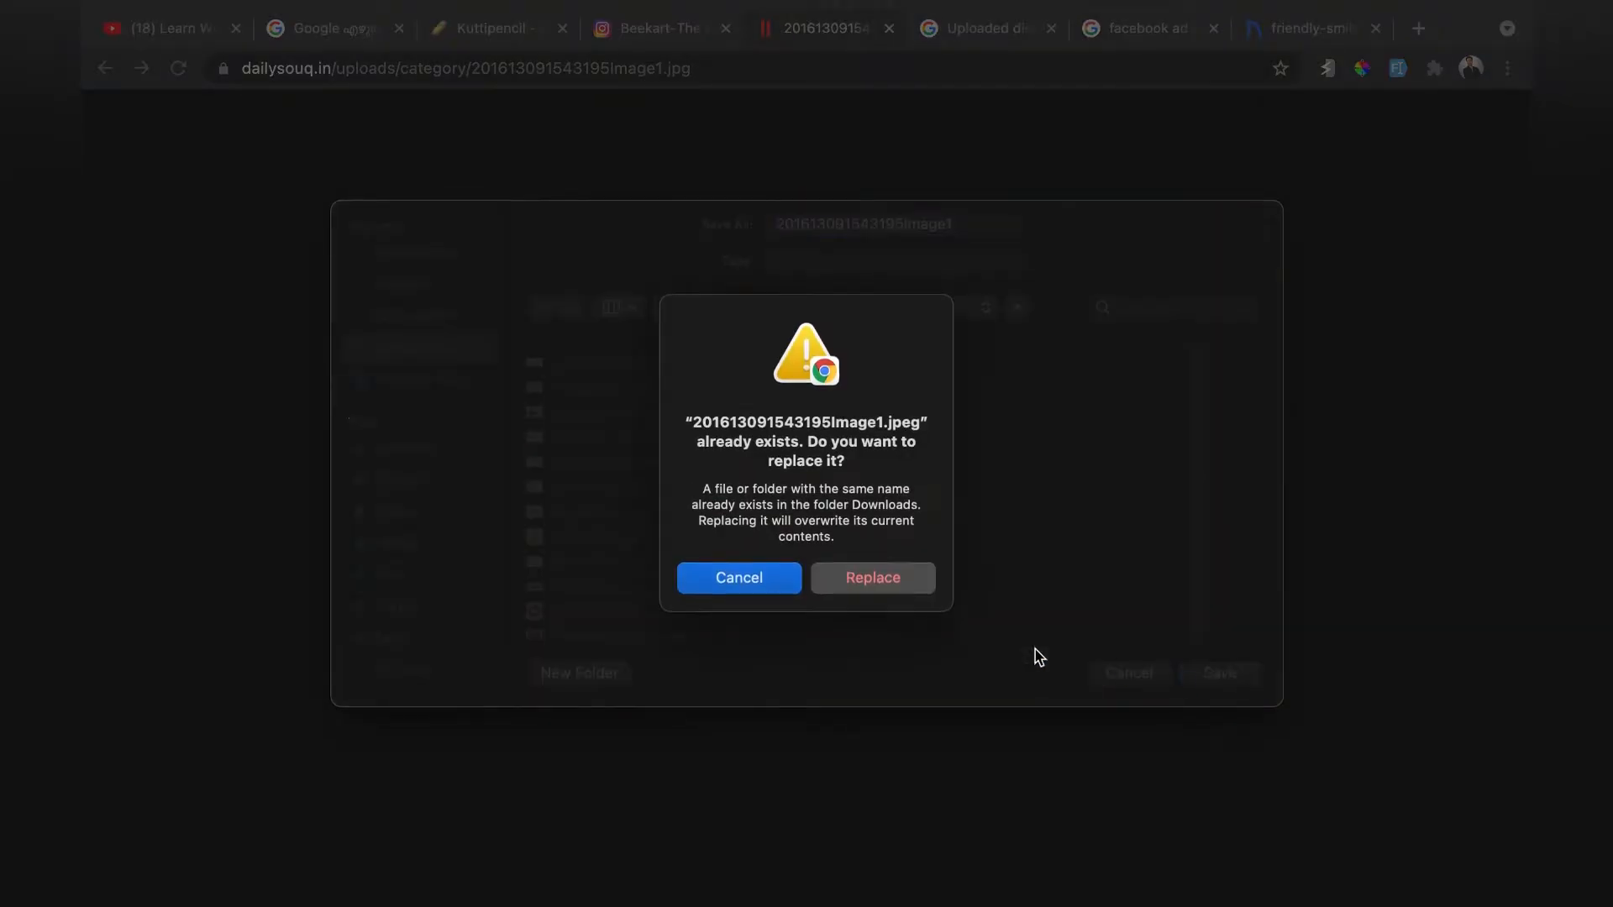
click(872, 574)
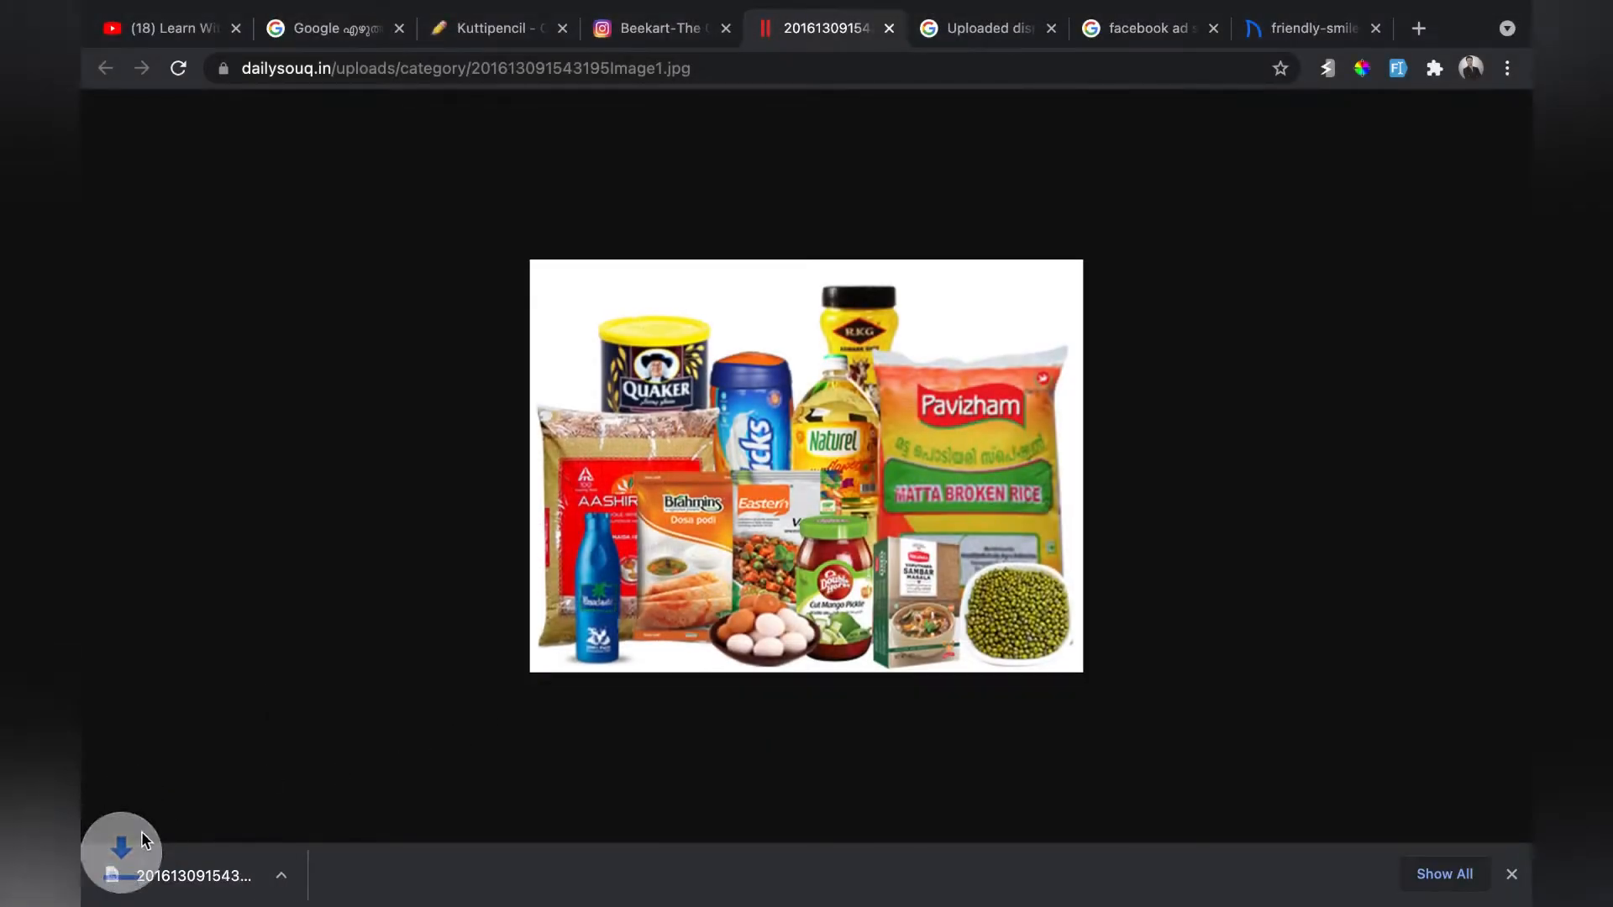
drag(185, 890, 1228, 92)
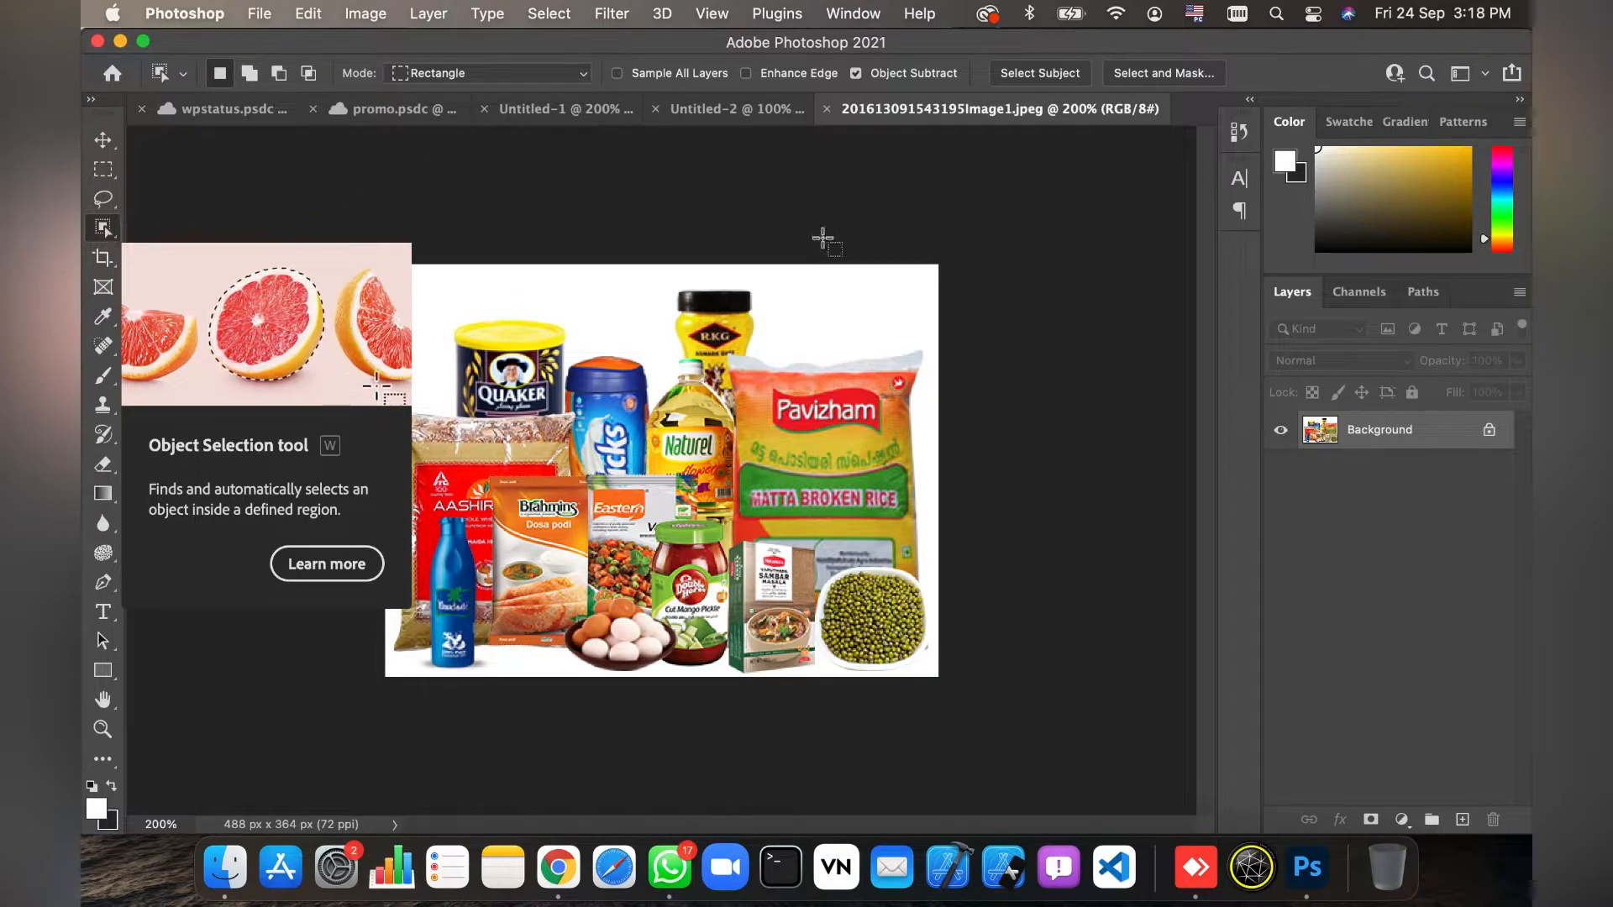
Select the grocery products with the Object Selection tool, then invert the selection and delete the white background from the unlocked layer
drag(961, 211, 359, 712)
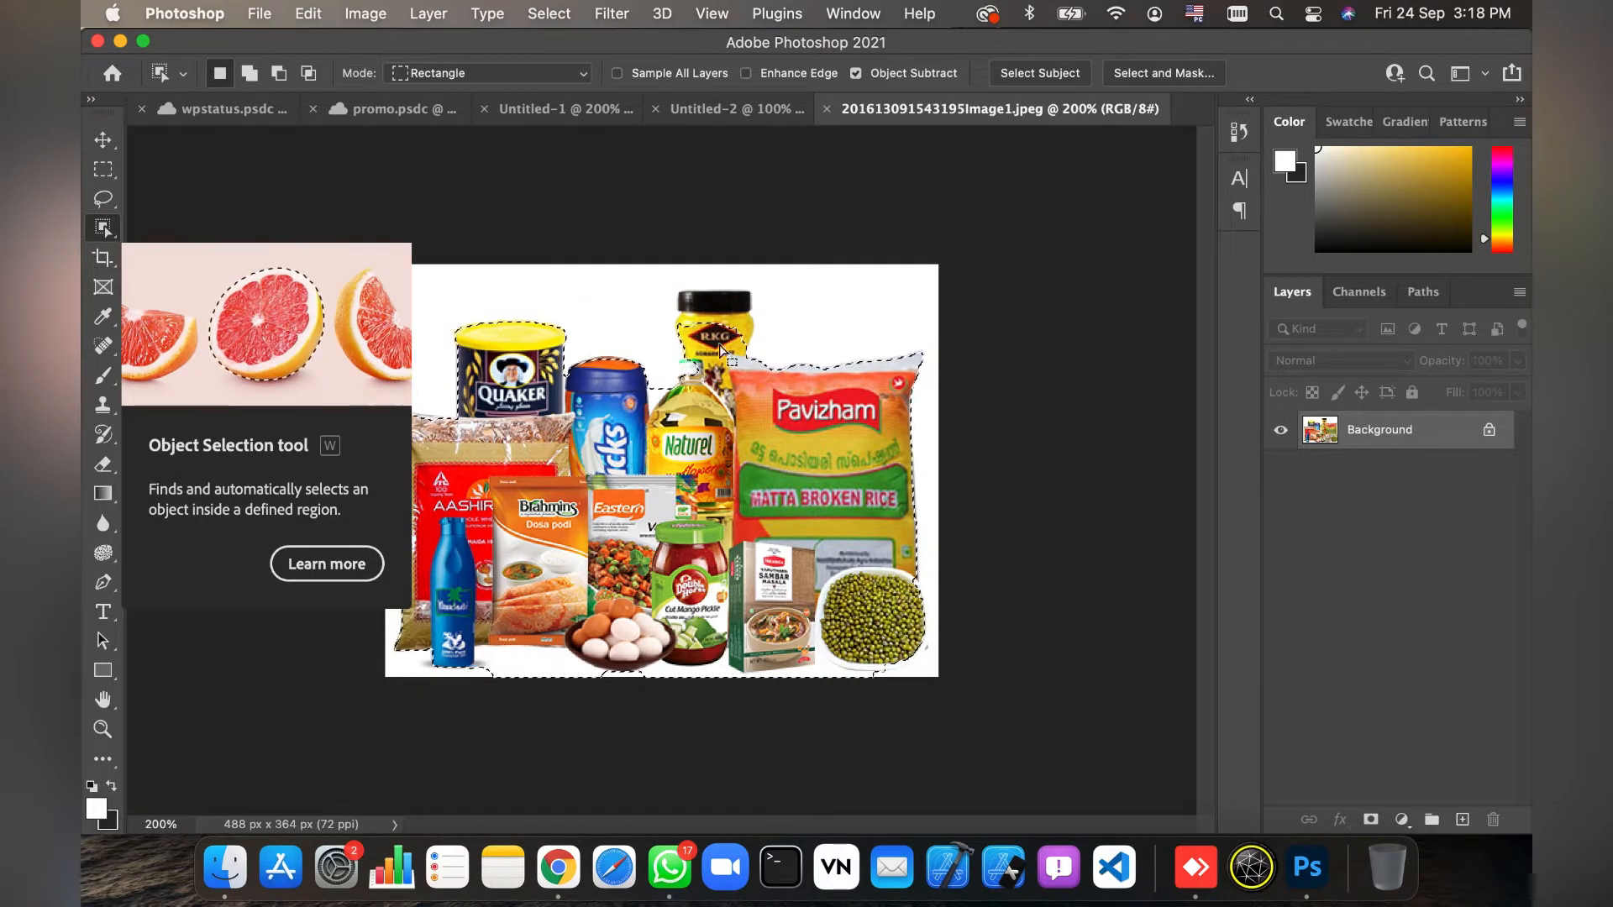
right_click(766, 318)
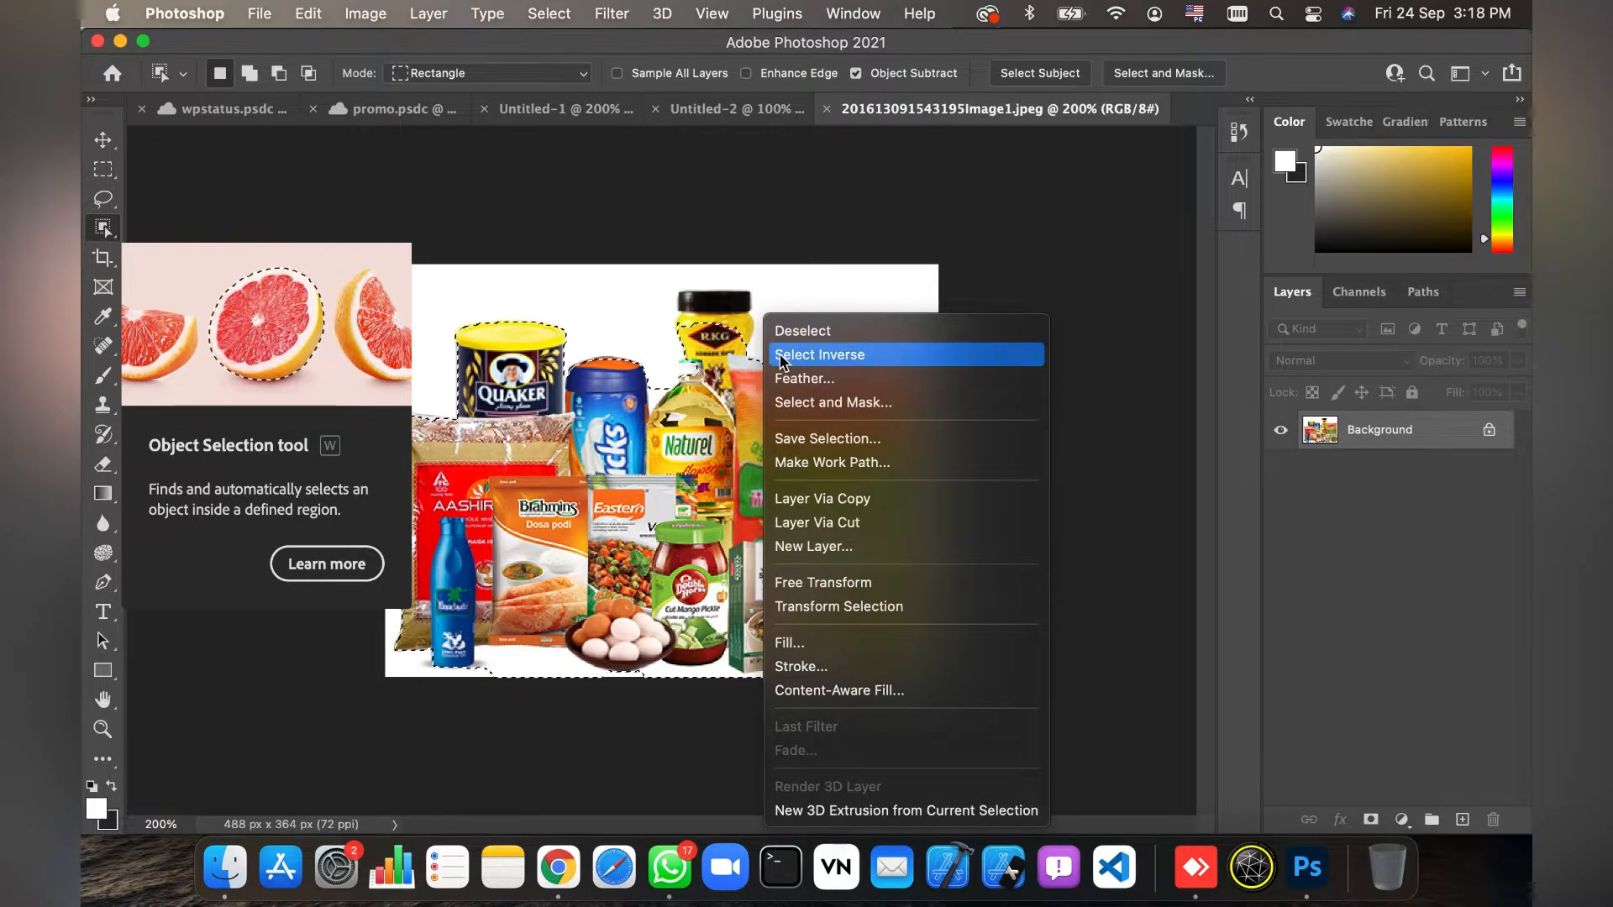
click(836, 356)
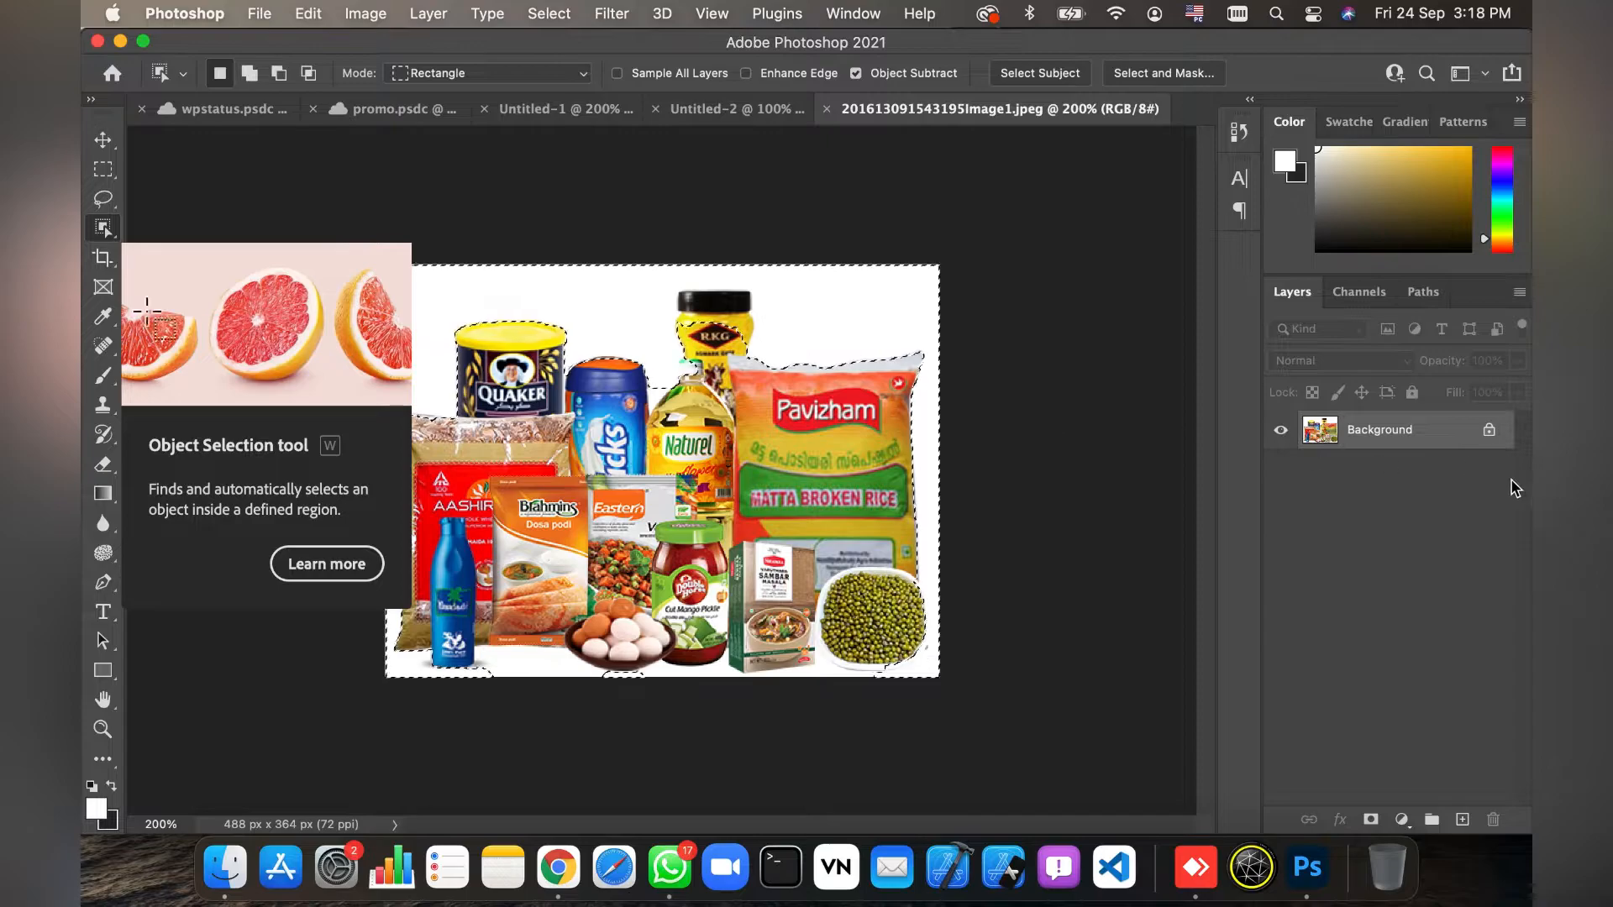
click(1489, 429)
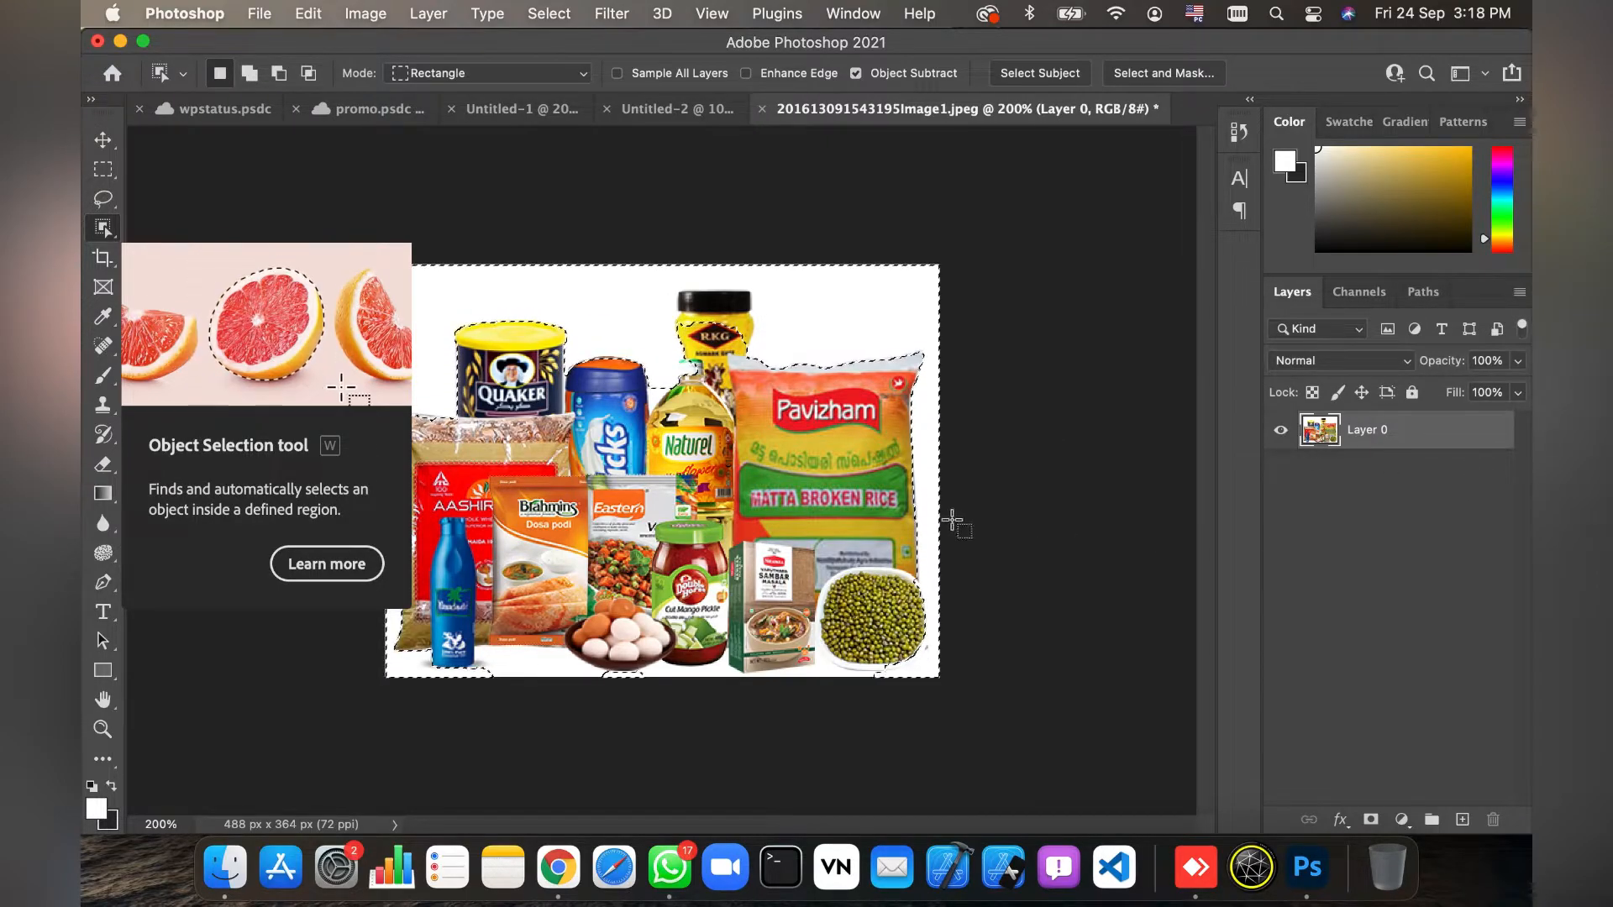
key(Delete)
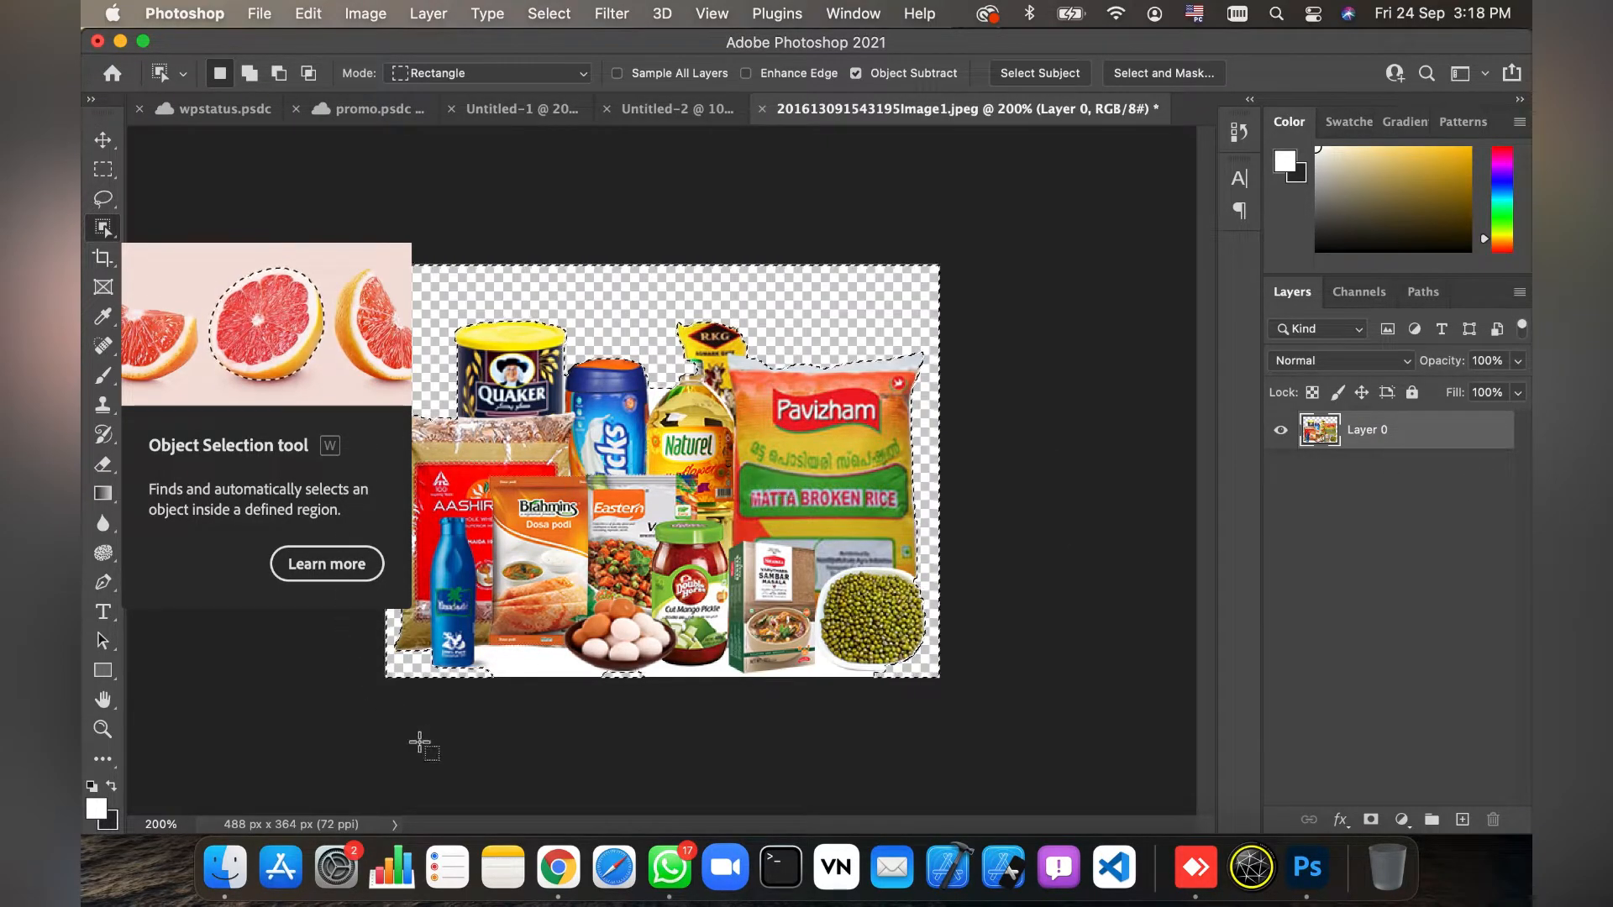
Deselect the grocery cutout and move it from its image document into the Untitled-2 ad with the Move tool
click(103, 144)
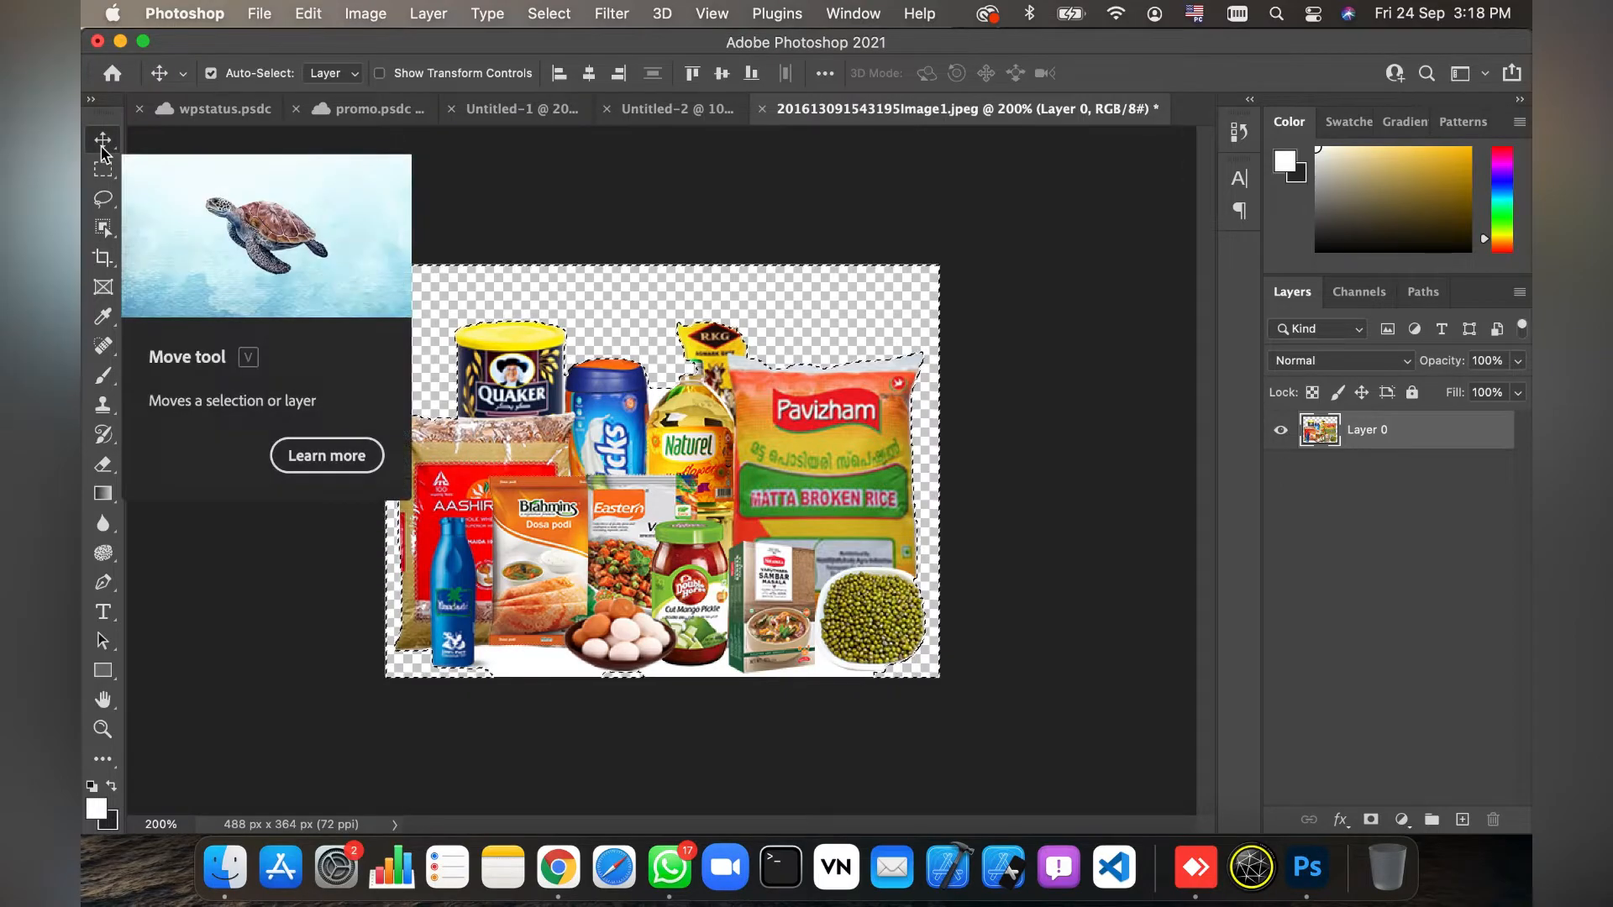
click(103, 169)
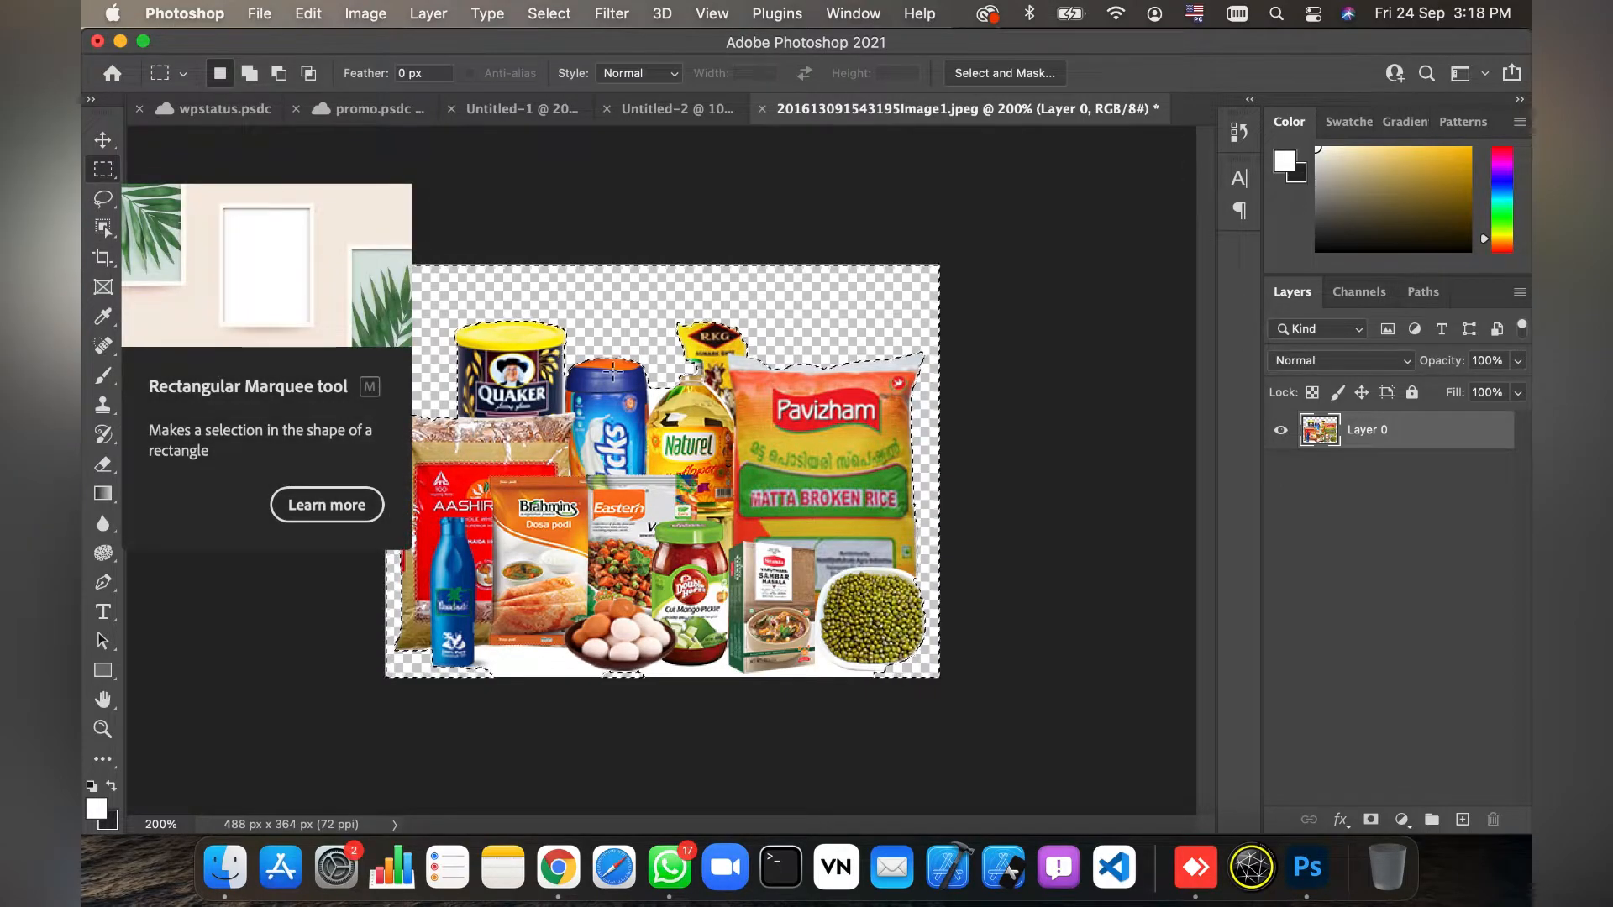
right_click(613, 294)
click(658, 309)
click(101, 142)
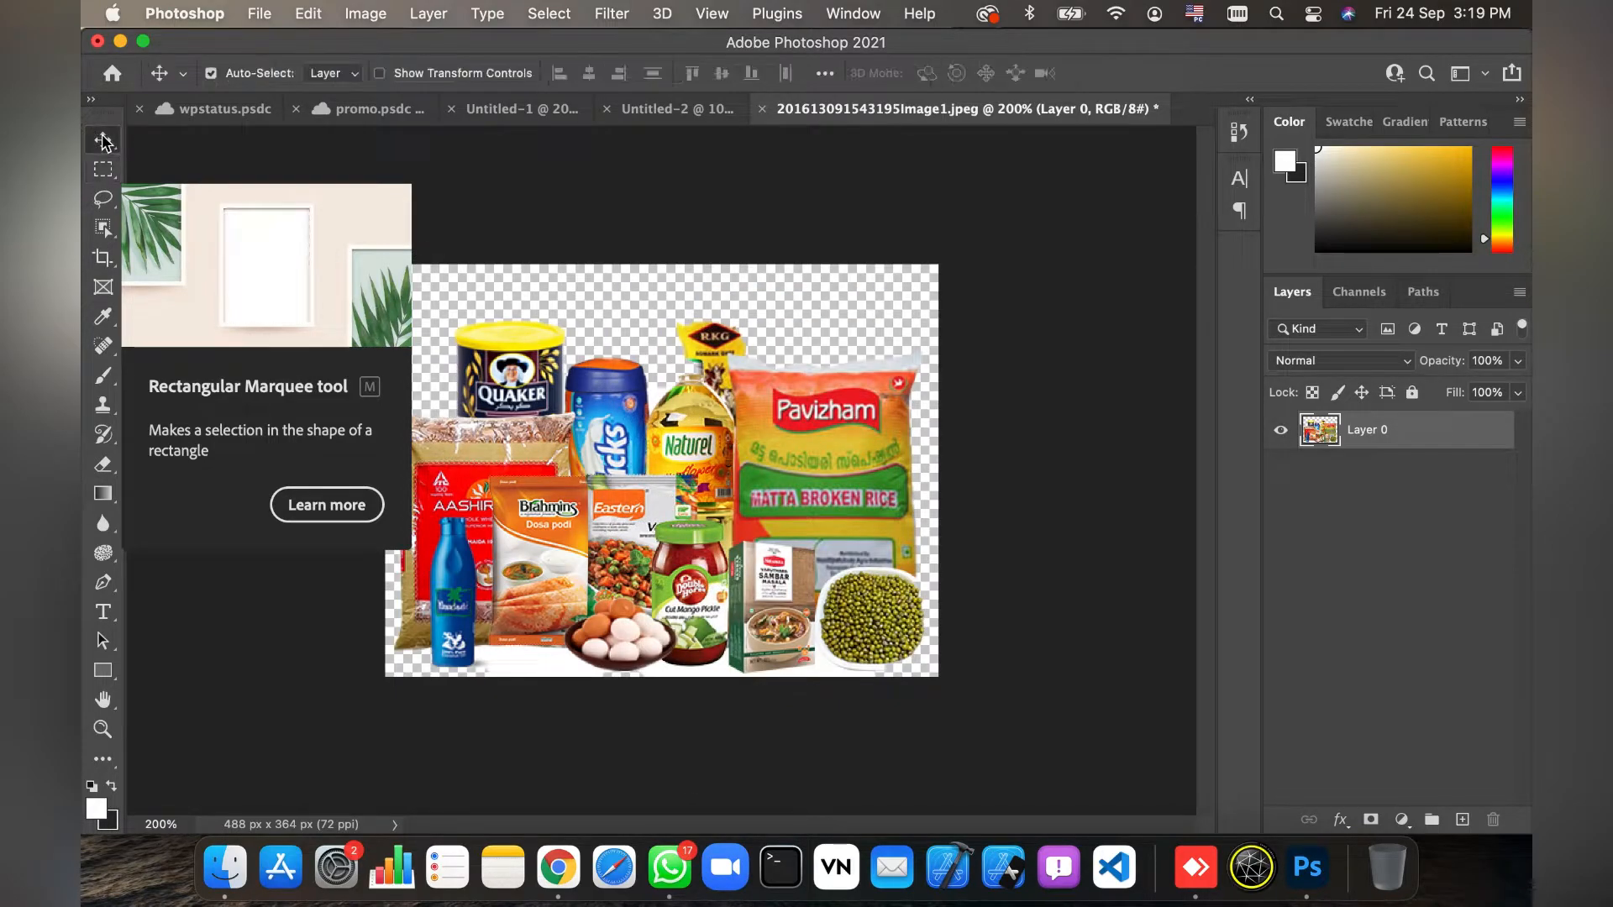
drag(732, 335, 678, 548)
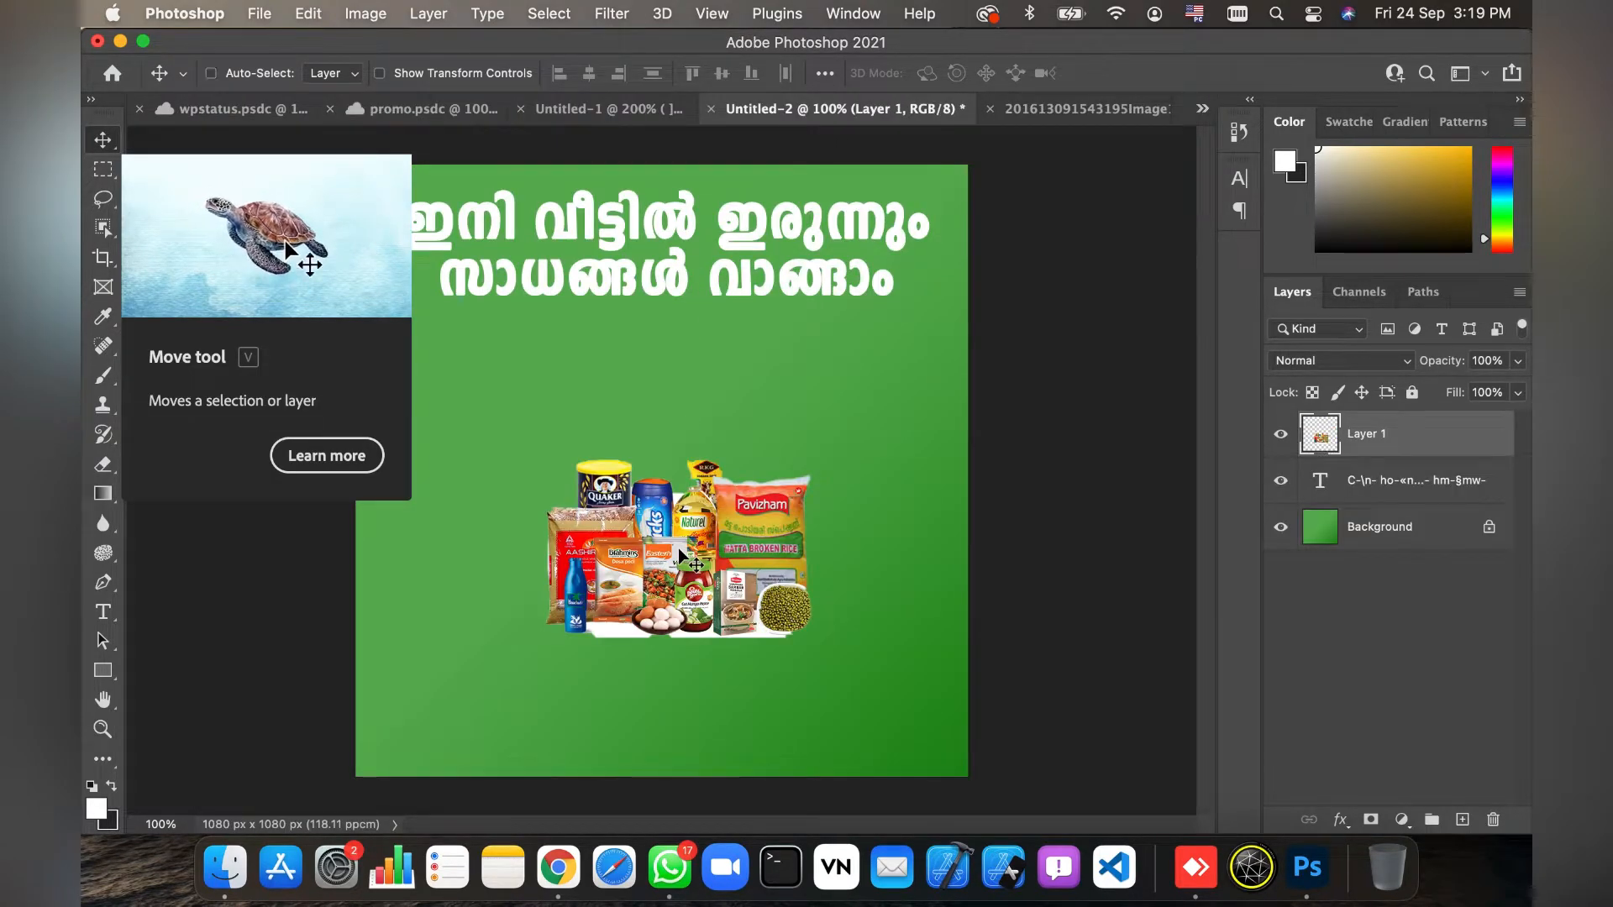
Enlarge the grocery products with Free Transform and place them across the lower half of the green canvas
key(super+t)
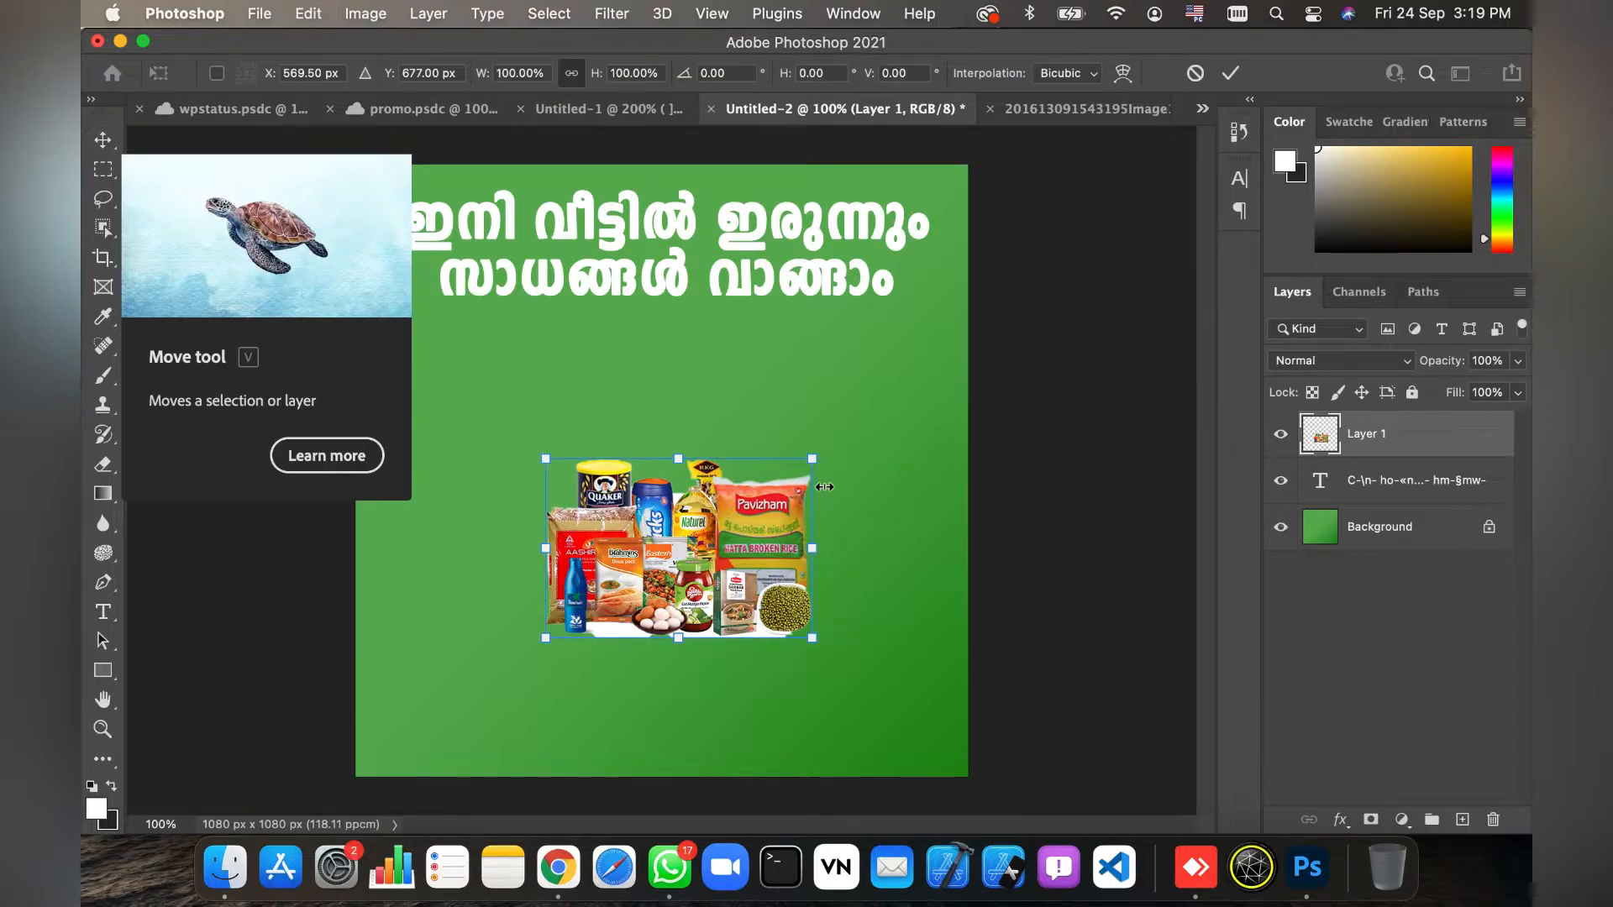
right_click(720, 508)
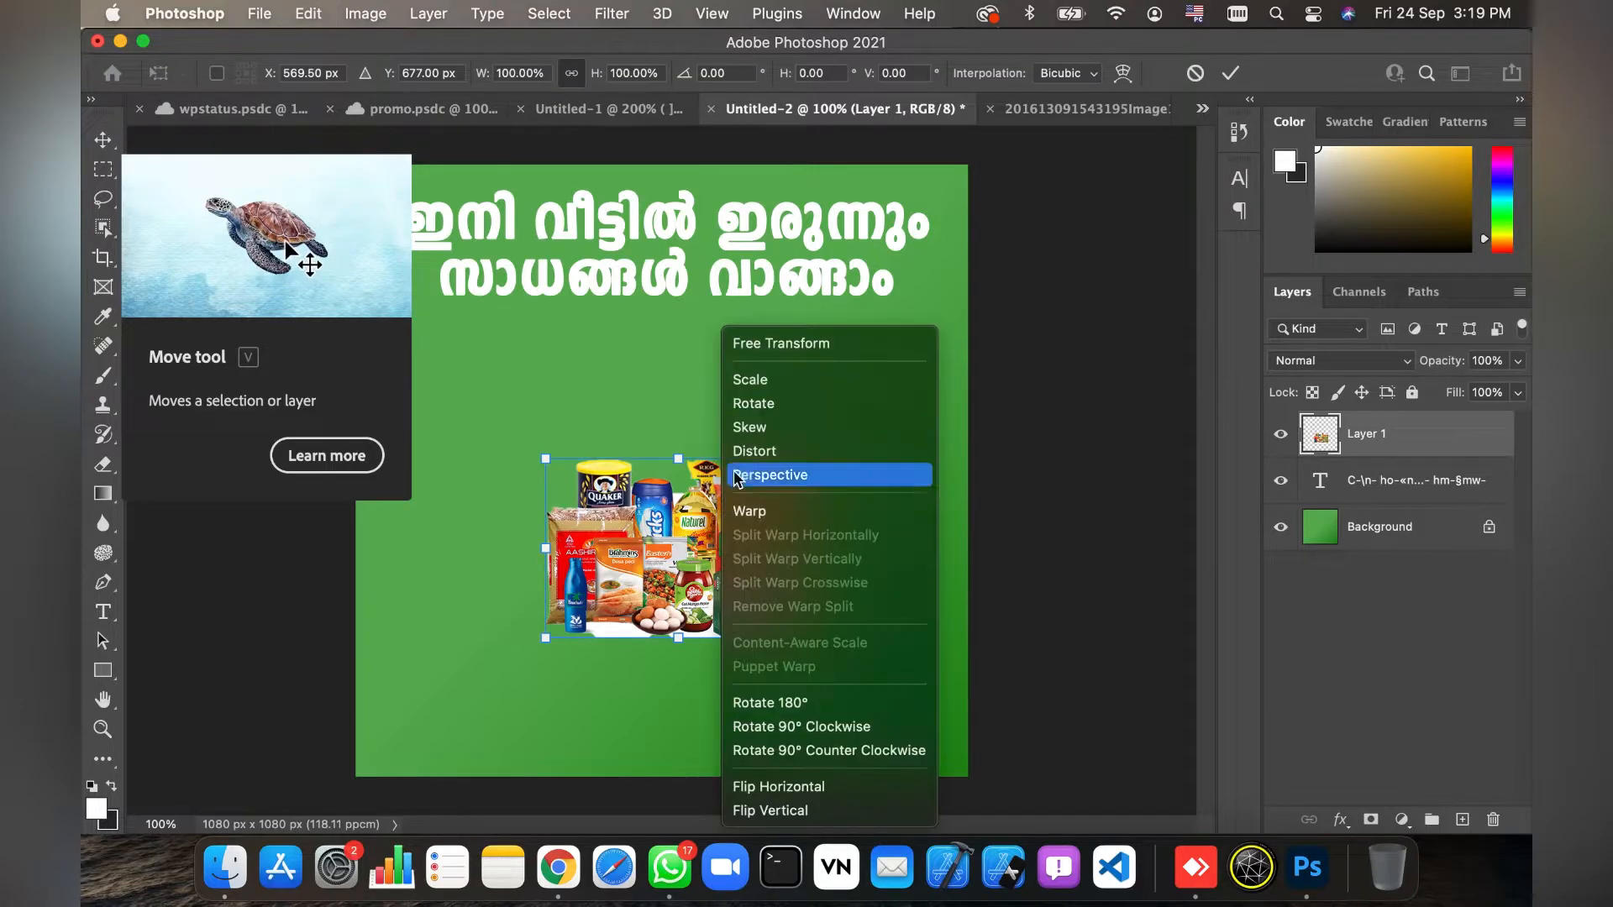
click(848, 343)
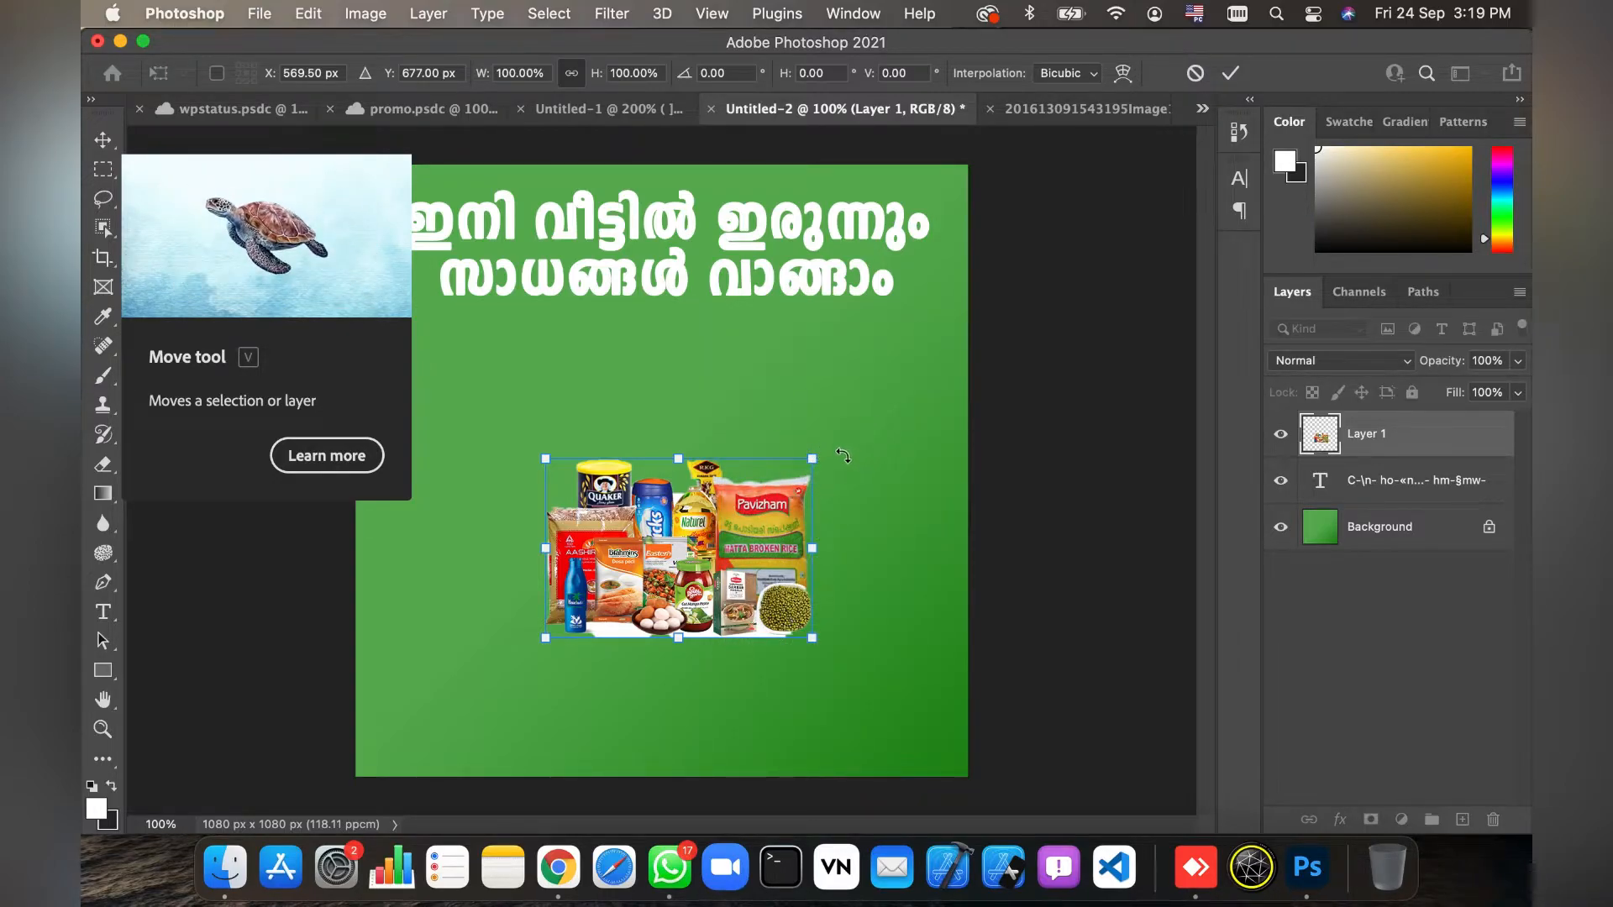
drag(815, 458, 942, 369)
drag(739, 542, 724, 621)
key(Return)
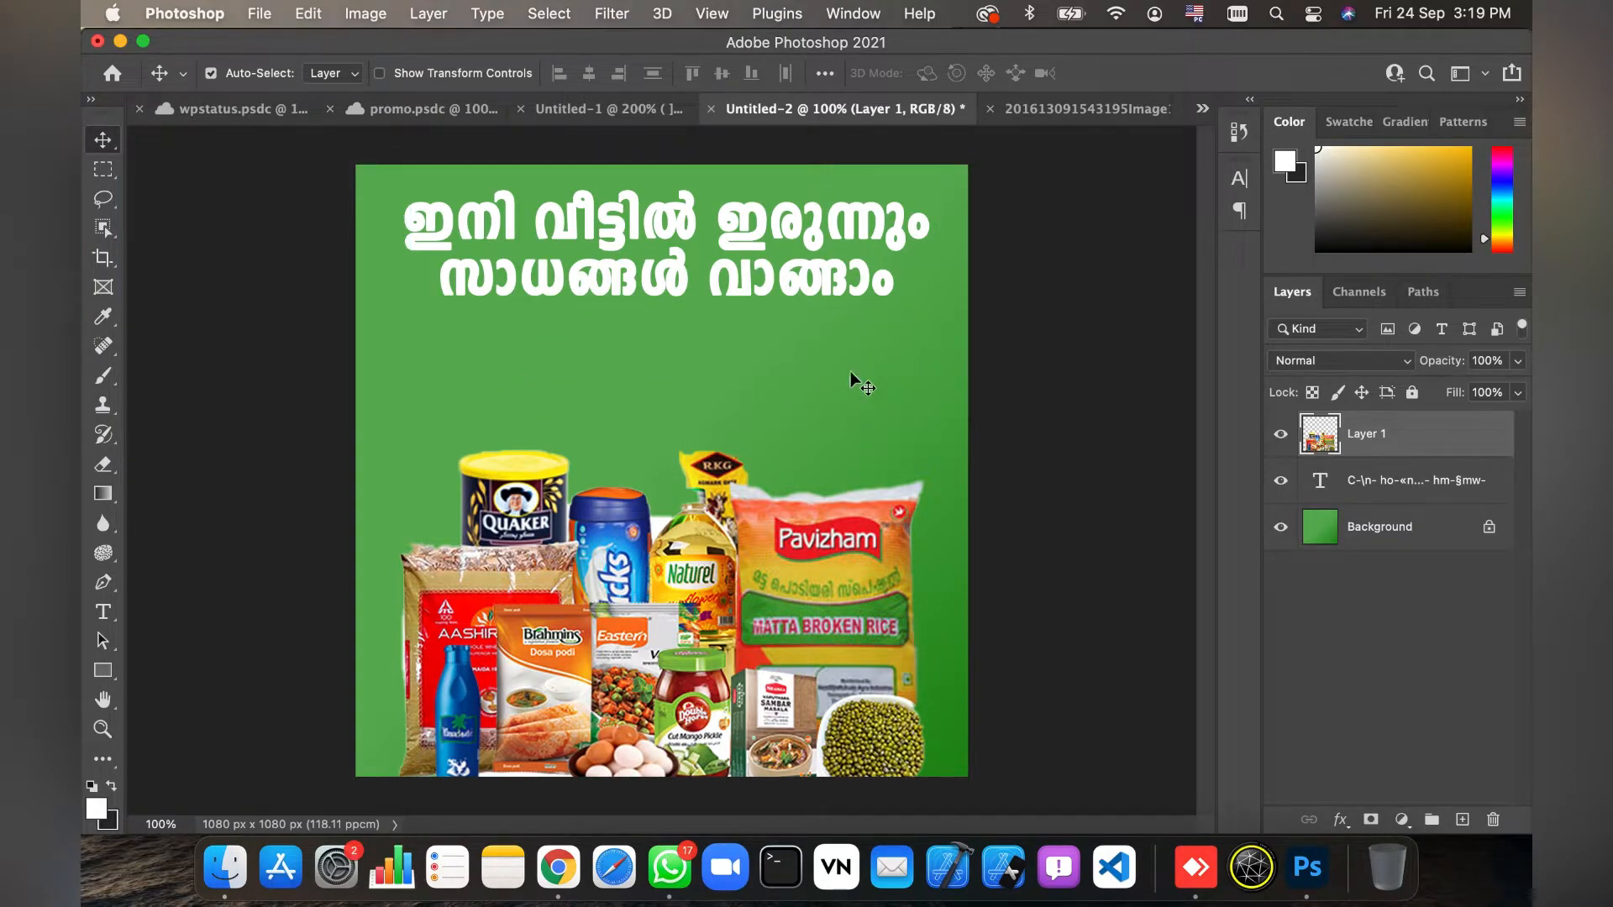
Save the pngegg Google Play and App Store badges image from Chrome to Downloads and open it in Photoshop
key(ctrl+Right)
click(1126, 28)
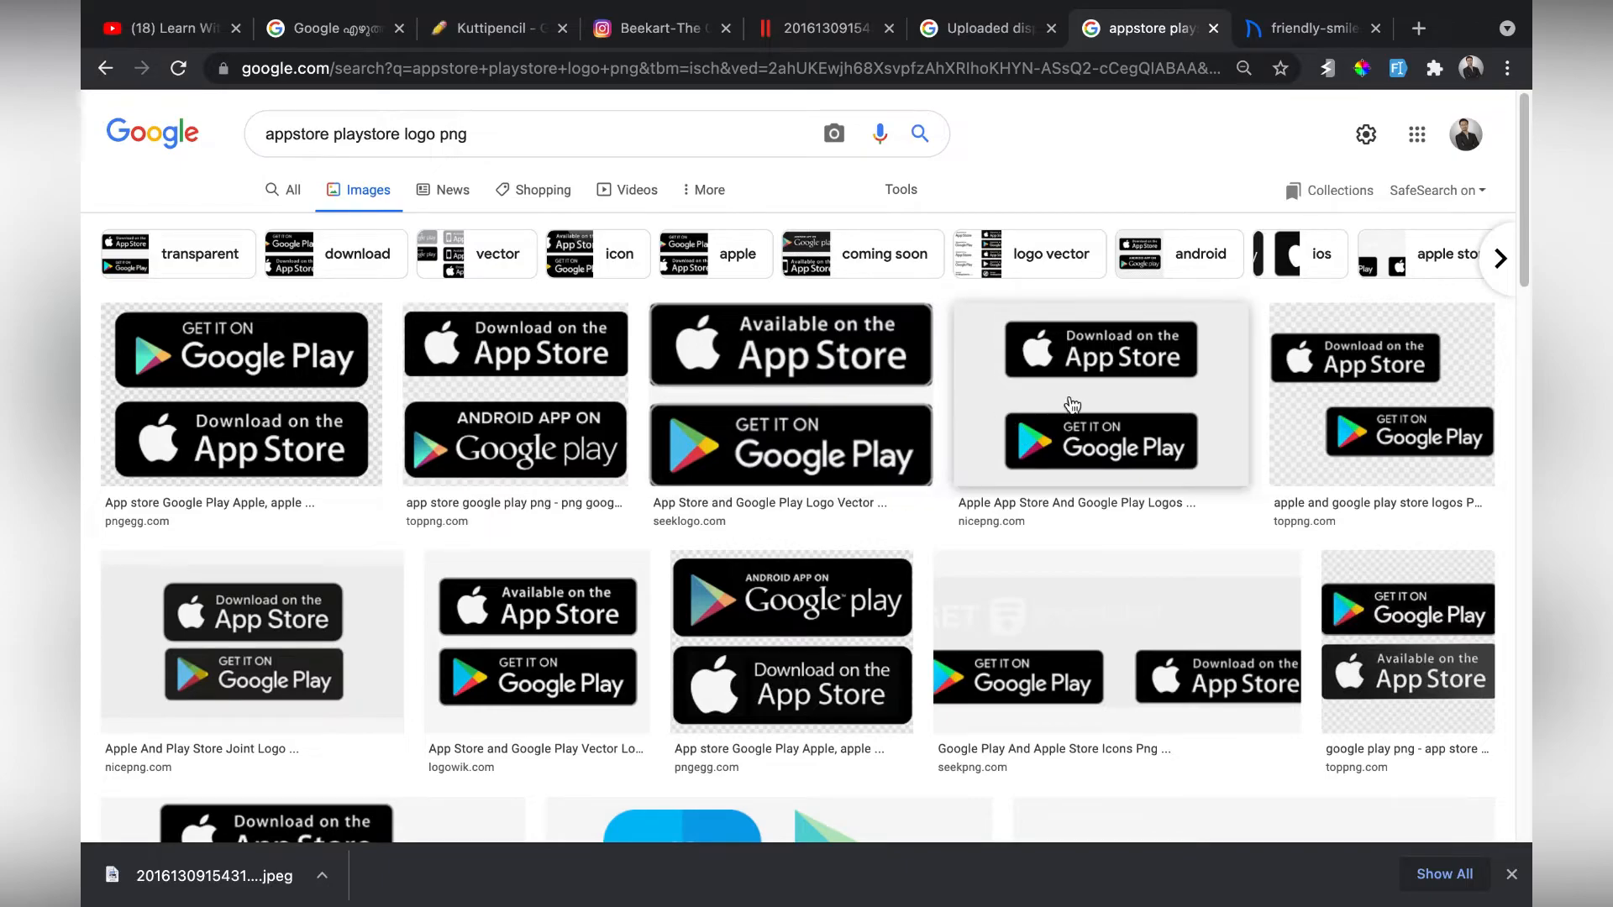
click(1072, 405)
click(227, 252)
right_click(1046, 457)
click(1107, 708)
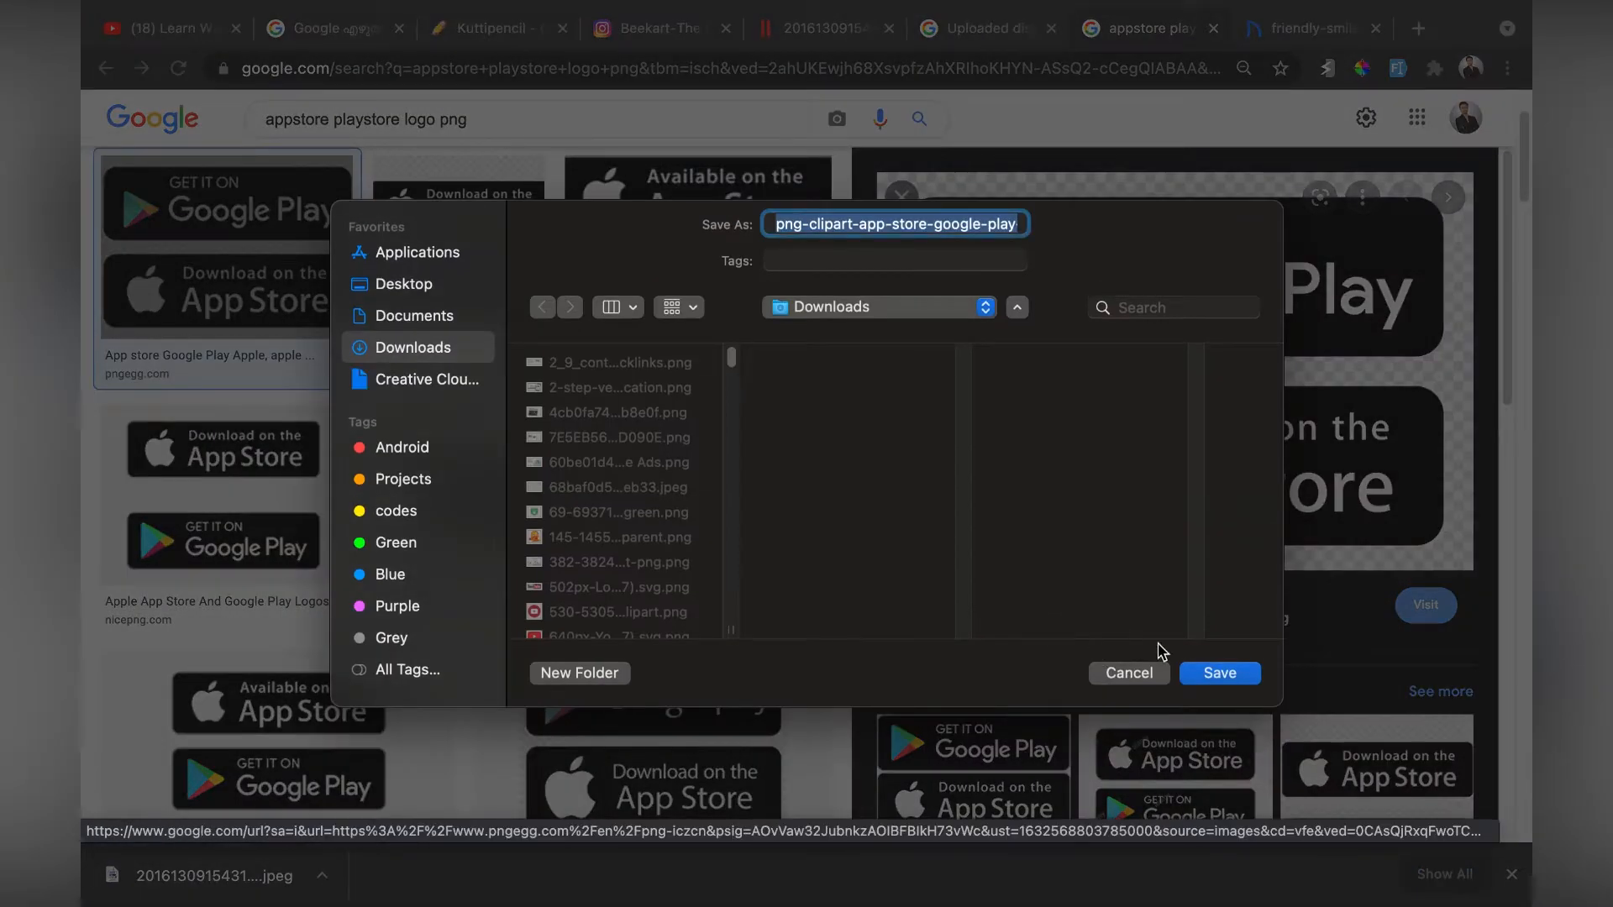
click(1156, 672)
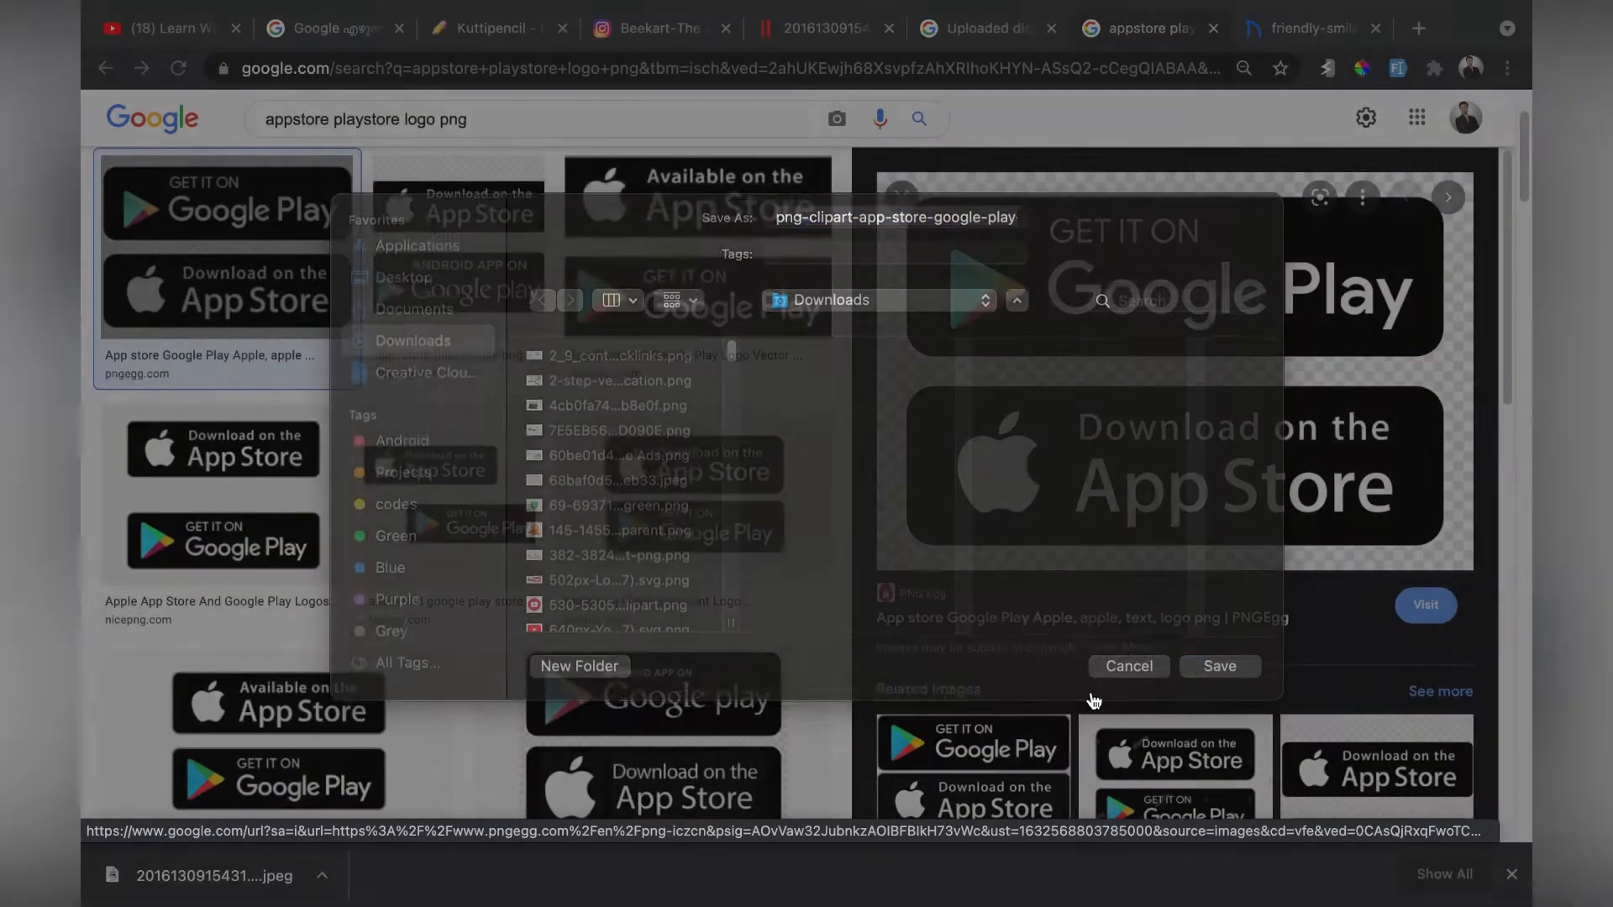
drag(193, 875, 960, 111)
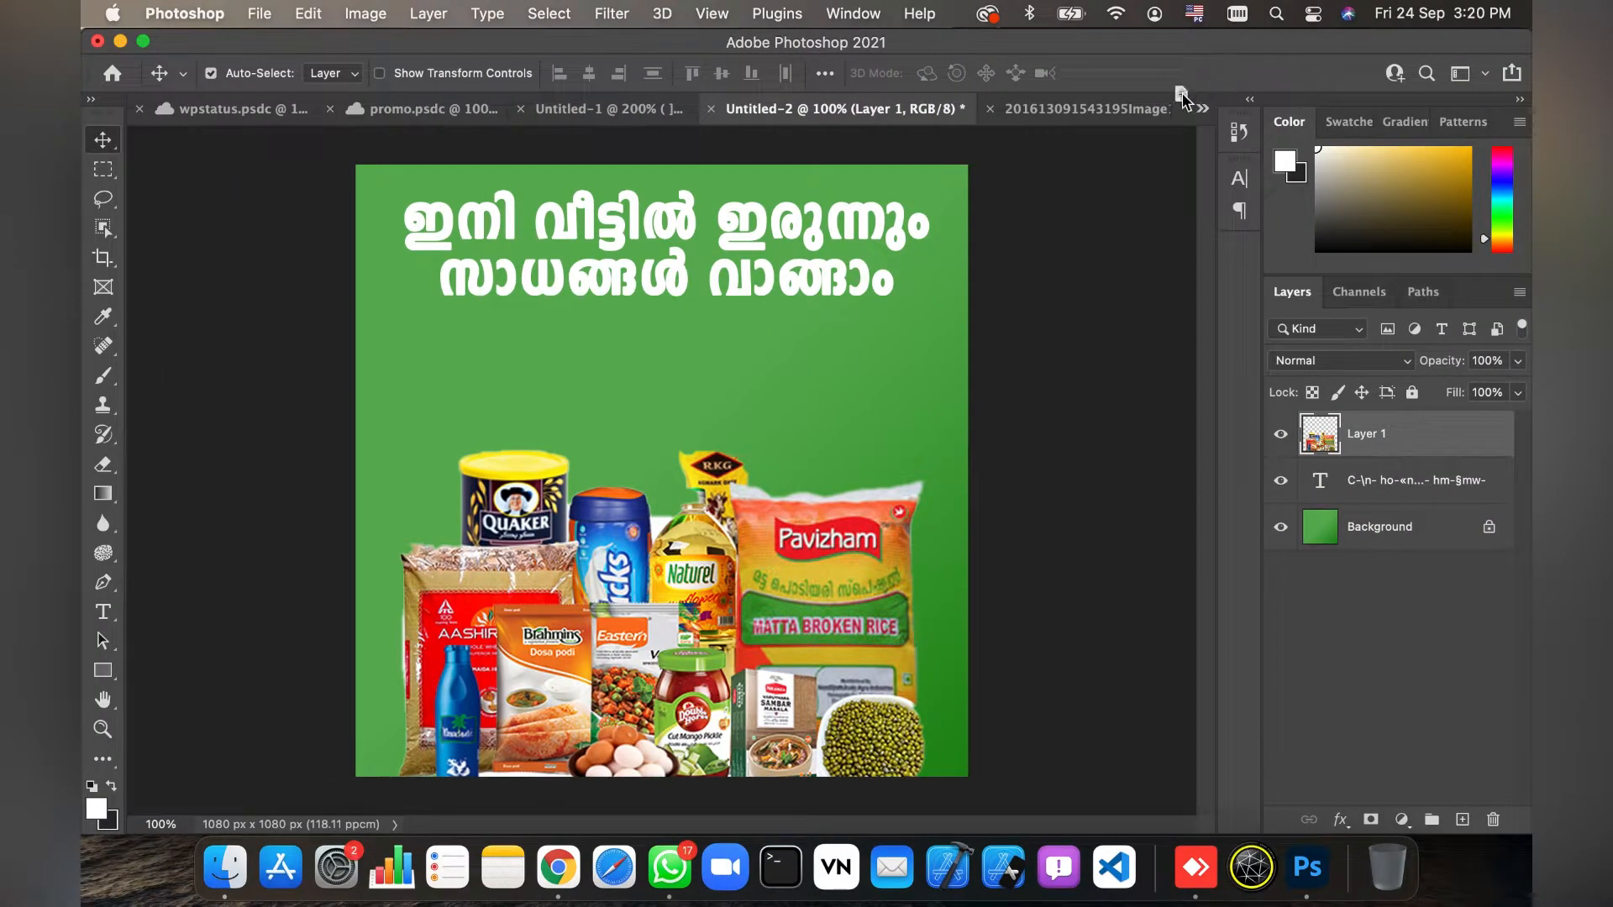
drag(1183, 98, 1186, 101)
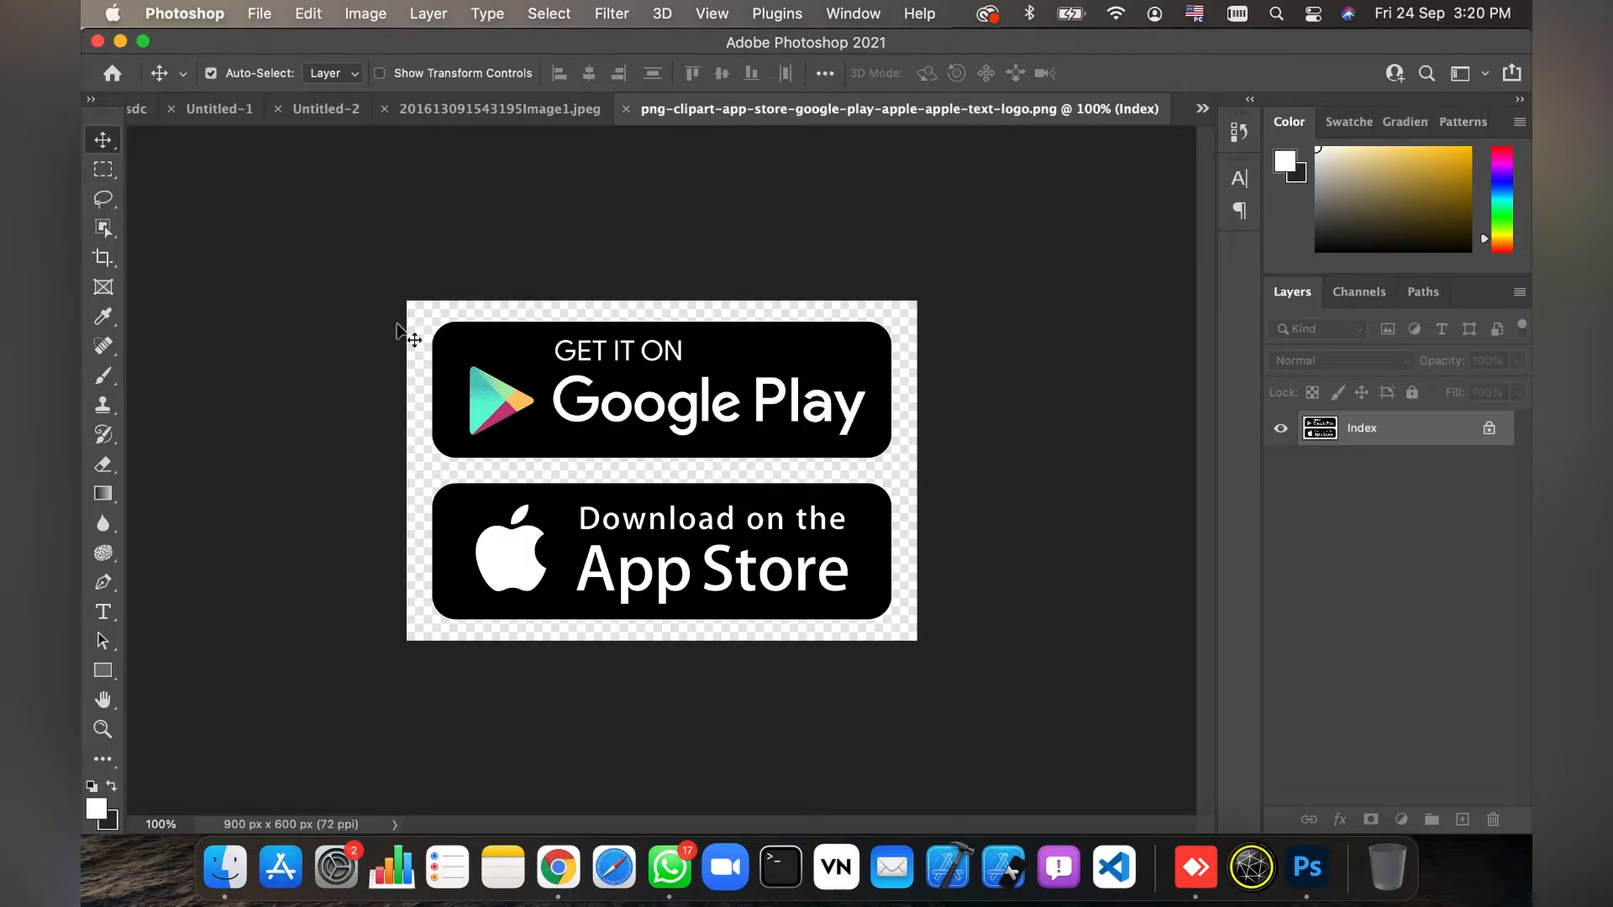
Convert the store badges image to RGB Color mode and unlock its layer
click(103, 228)
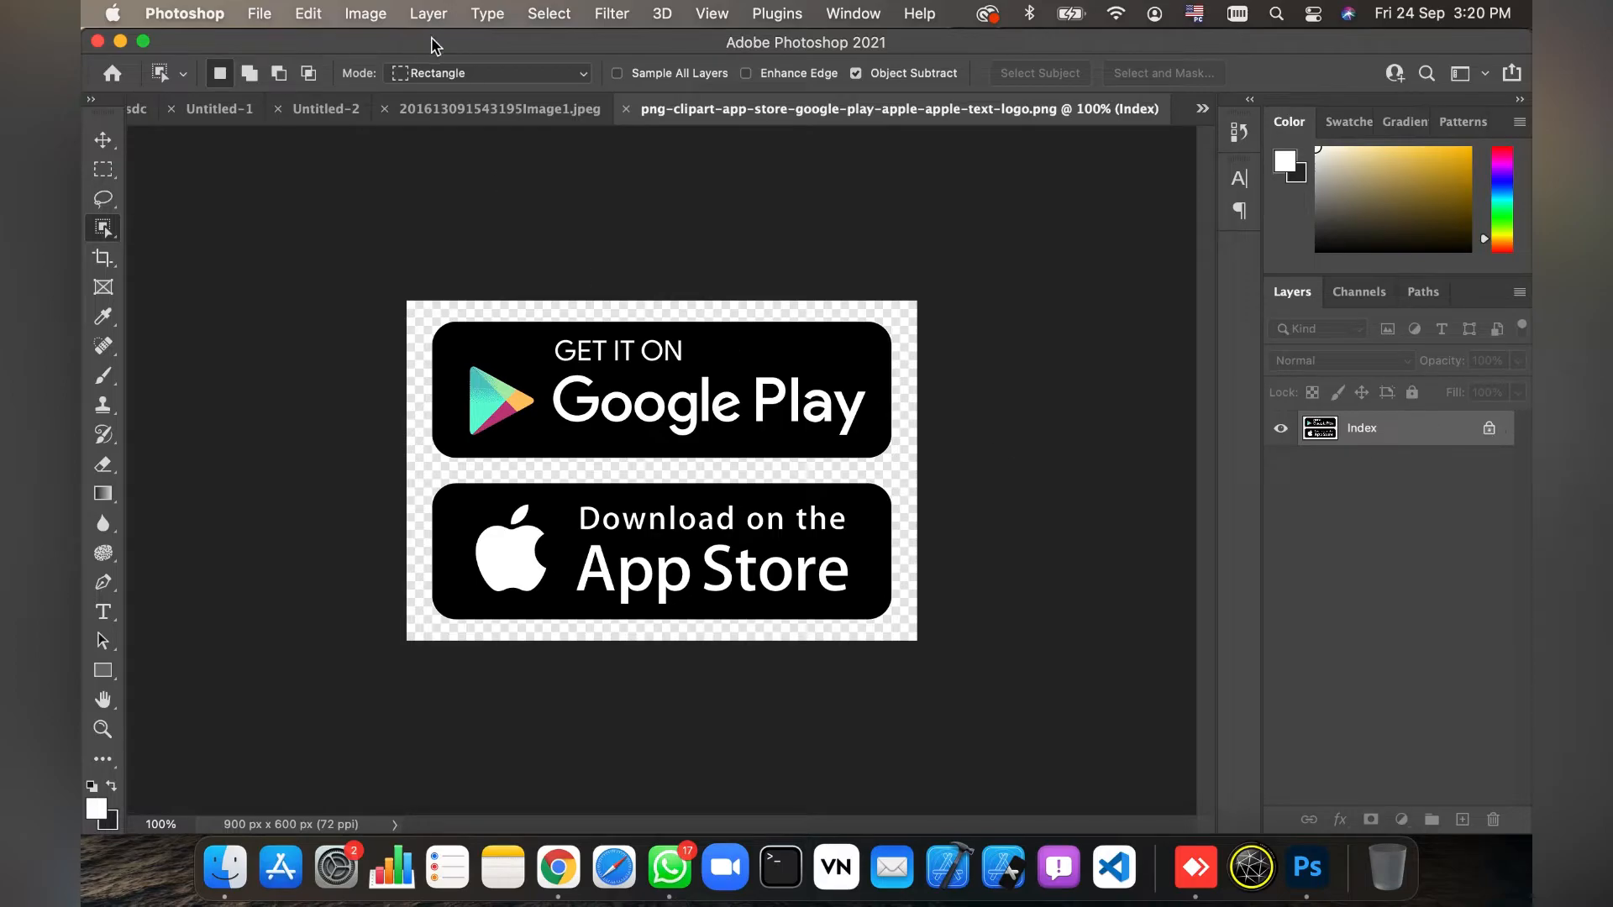
click(367, 13)
mouse_move(417, 45)
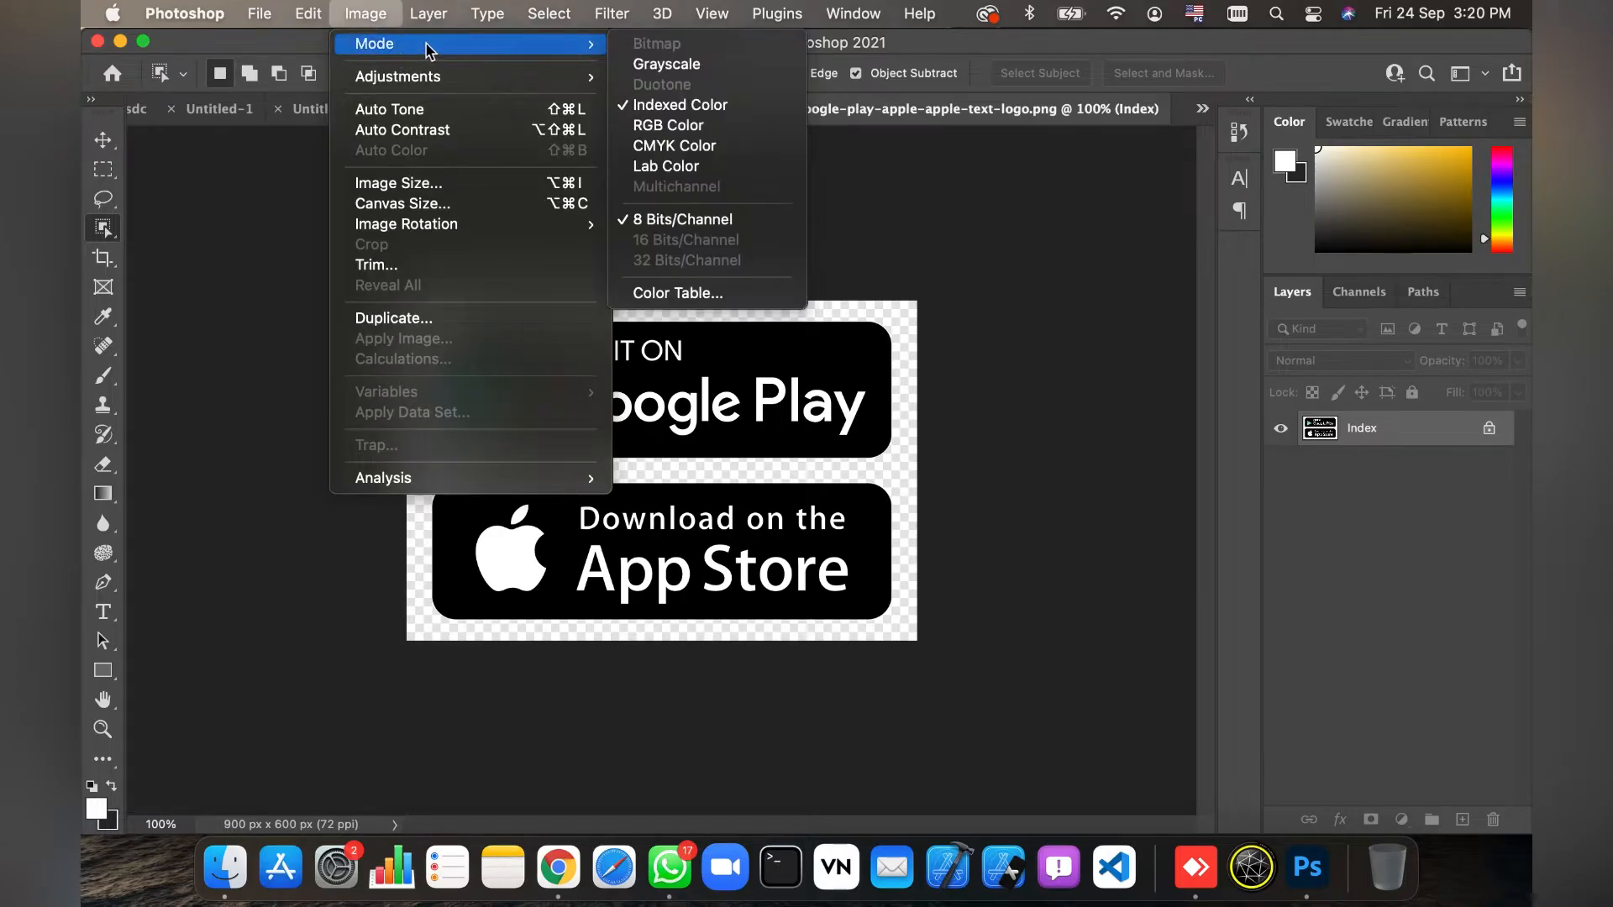
click(687, 125)
click(1489, 430)
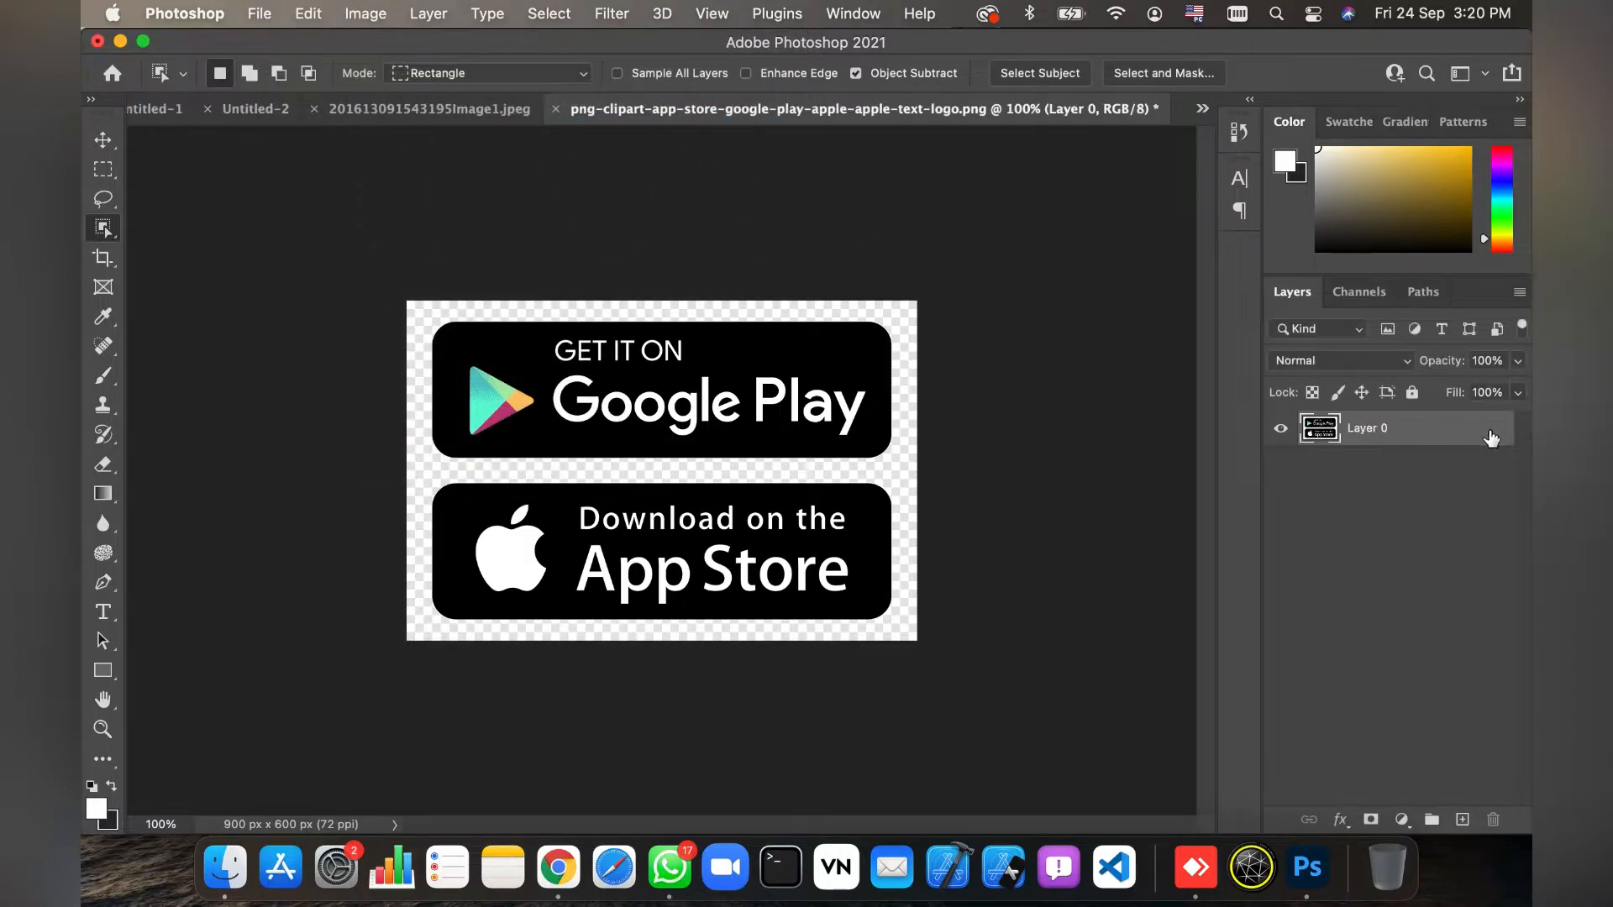
Select both store badges with the Object Selection tool and copy them into the Untitled-2 ad
drag(414, 307, 922, 674)
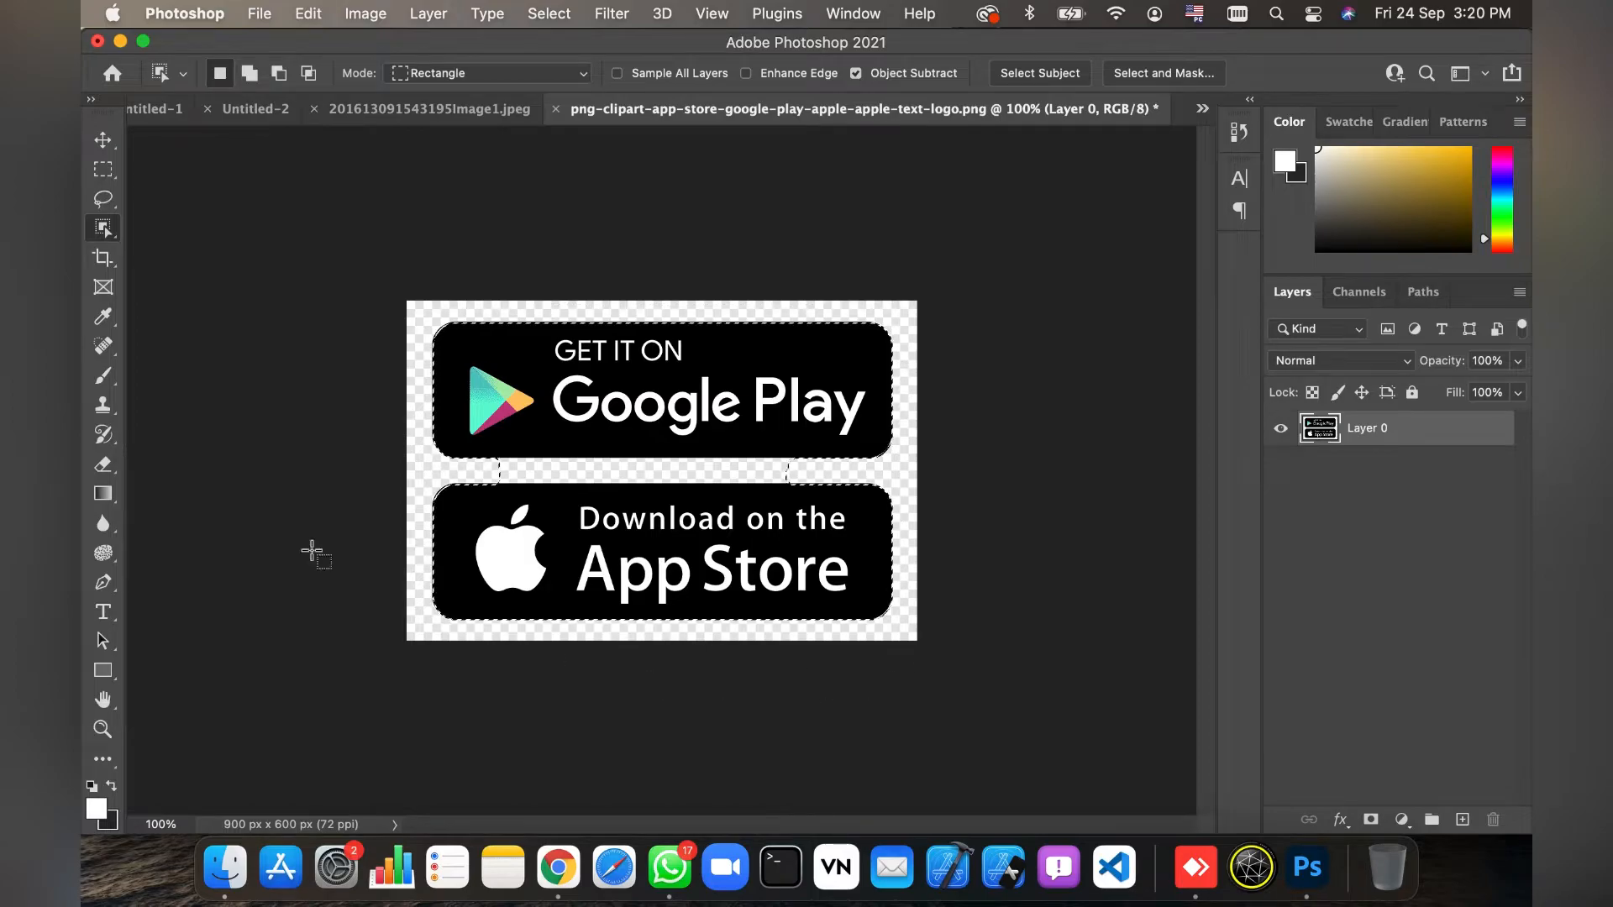
click(103, 139)
drag(633, 391, 410, 107)
click(280, 113)
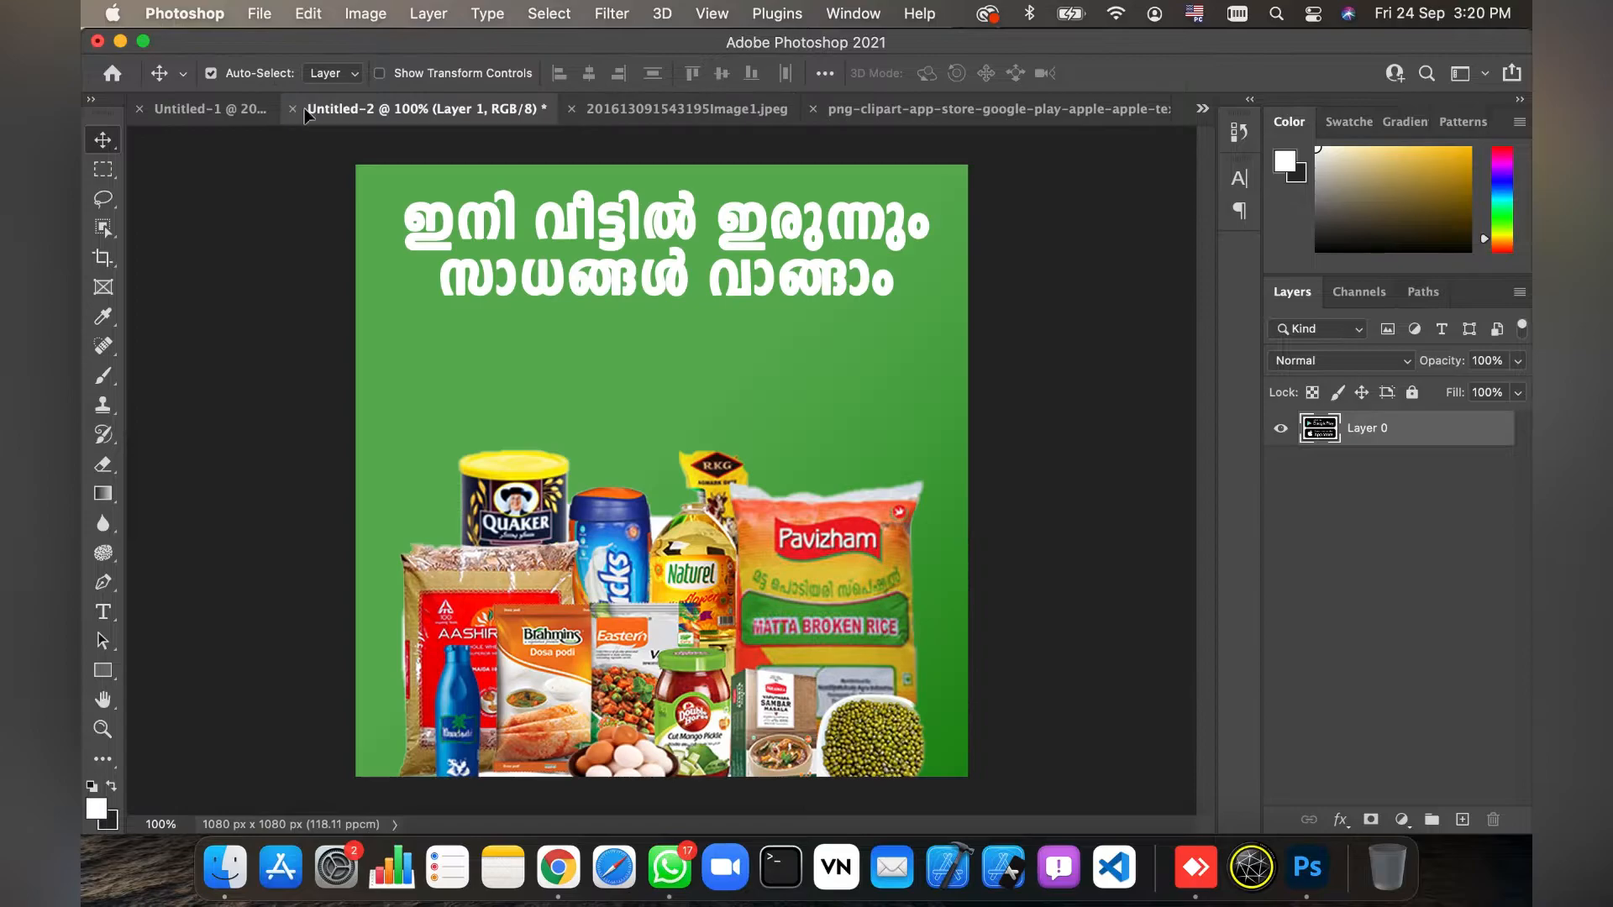
key(super+v)
Scale the store badges down proportionally and centre them between the headline and the grocery products
key(super+t)
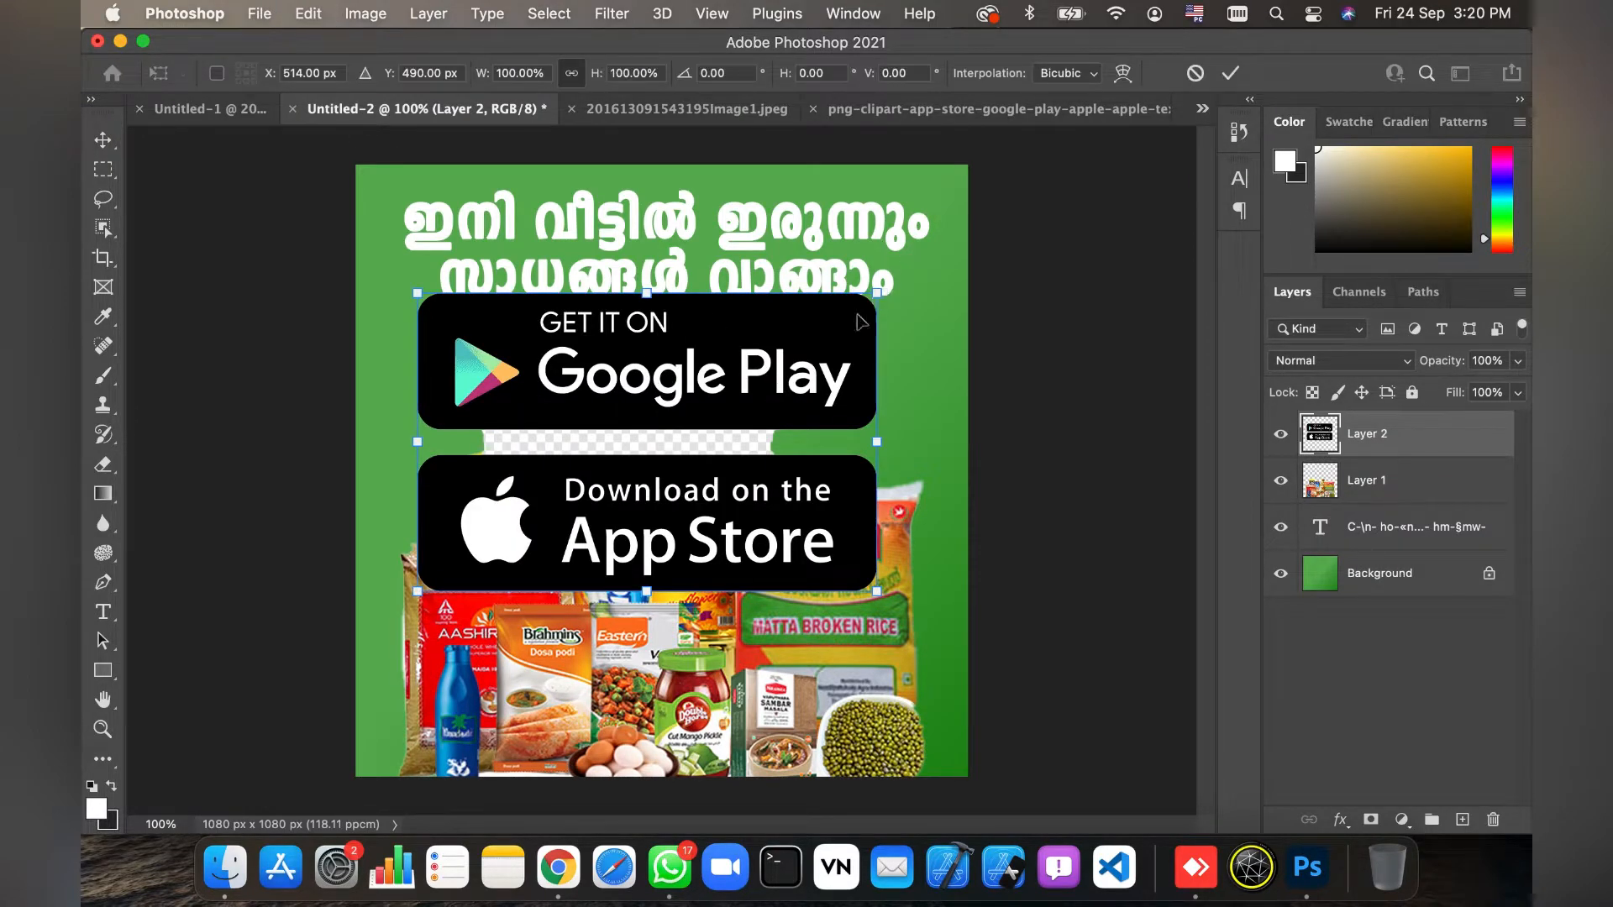
right_click(797, 361)
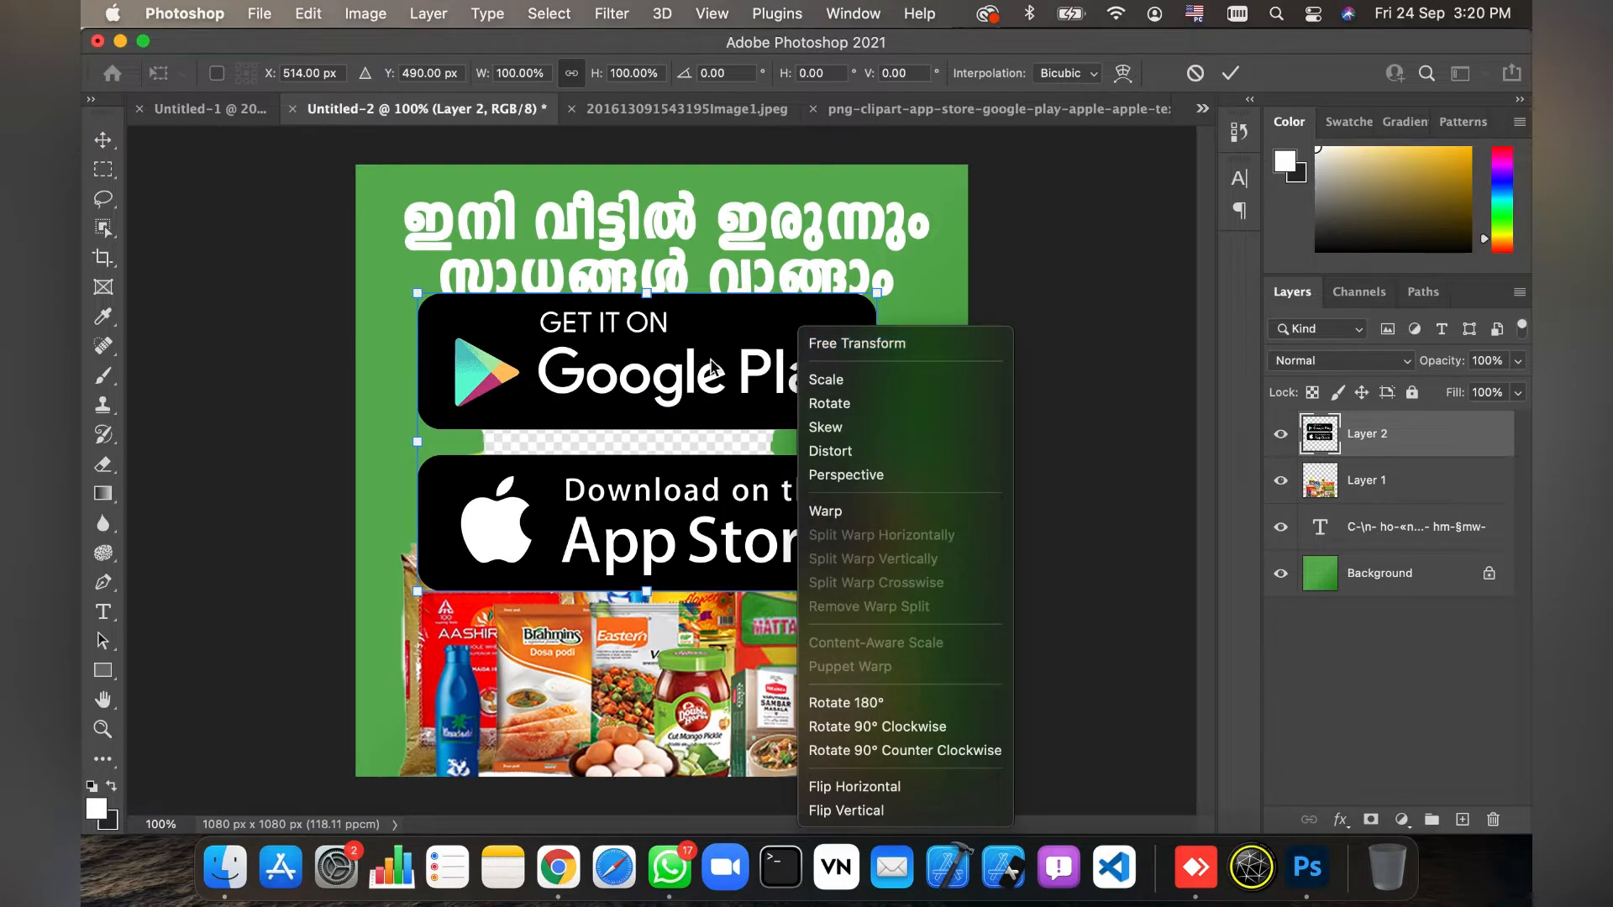
click(778, 343)
drag(880, 294, 711, 402)
drag(666, 475, 888, 428)
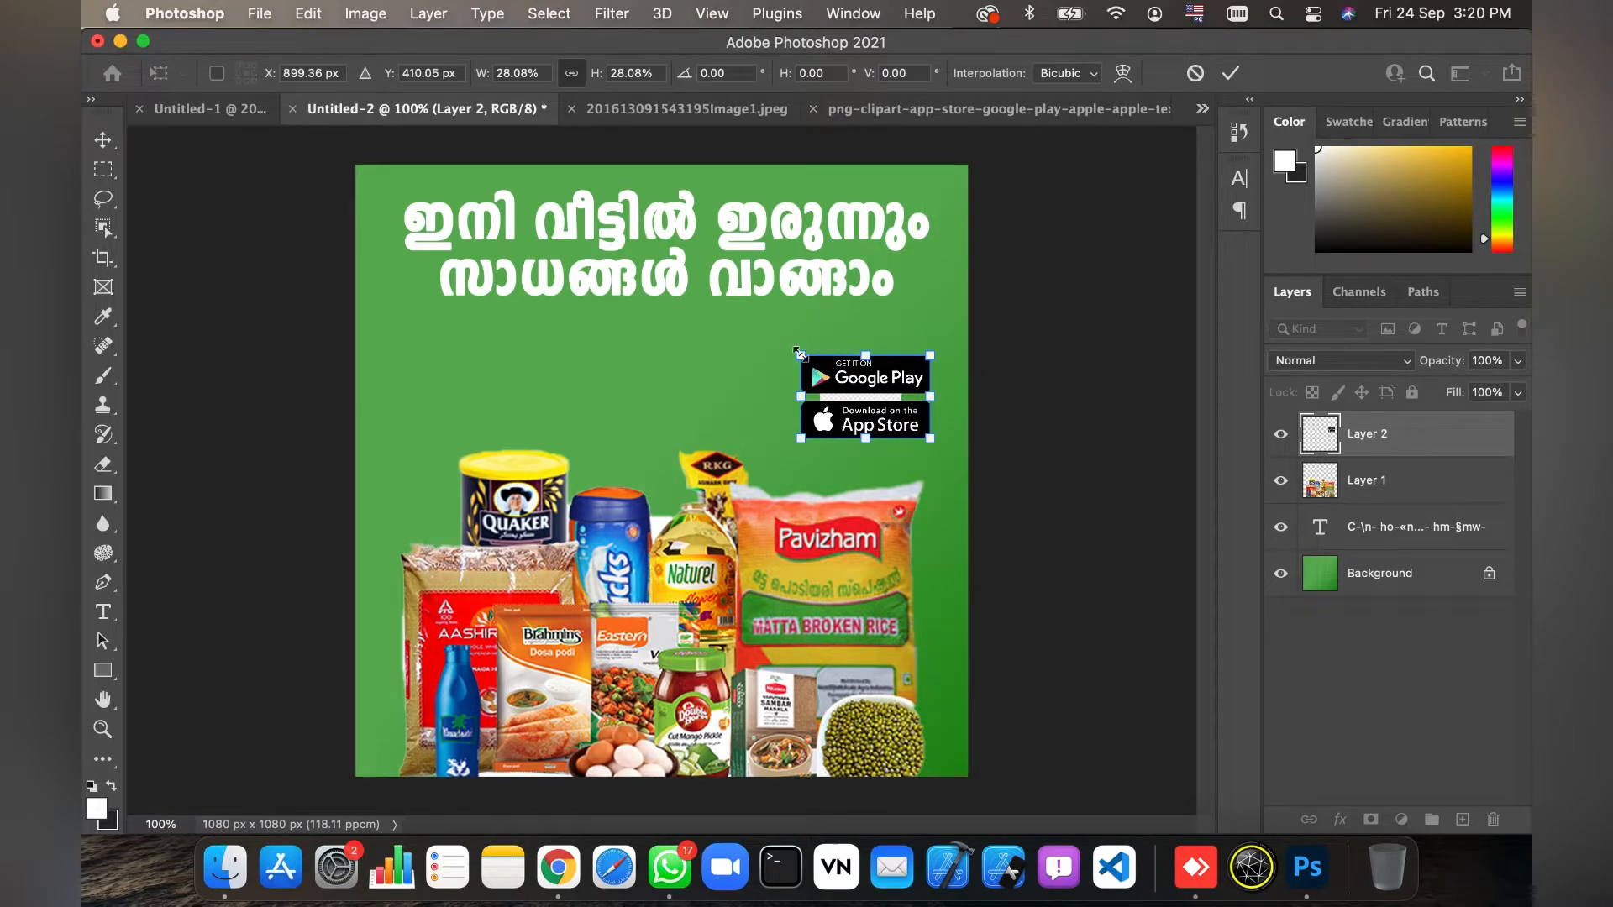
key(Escape)
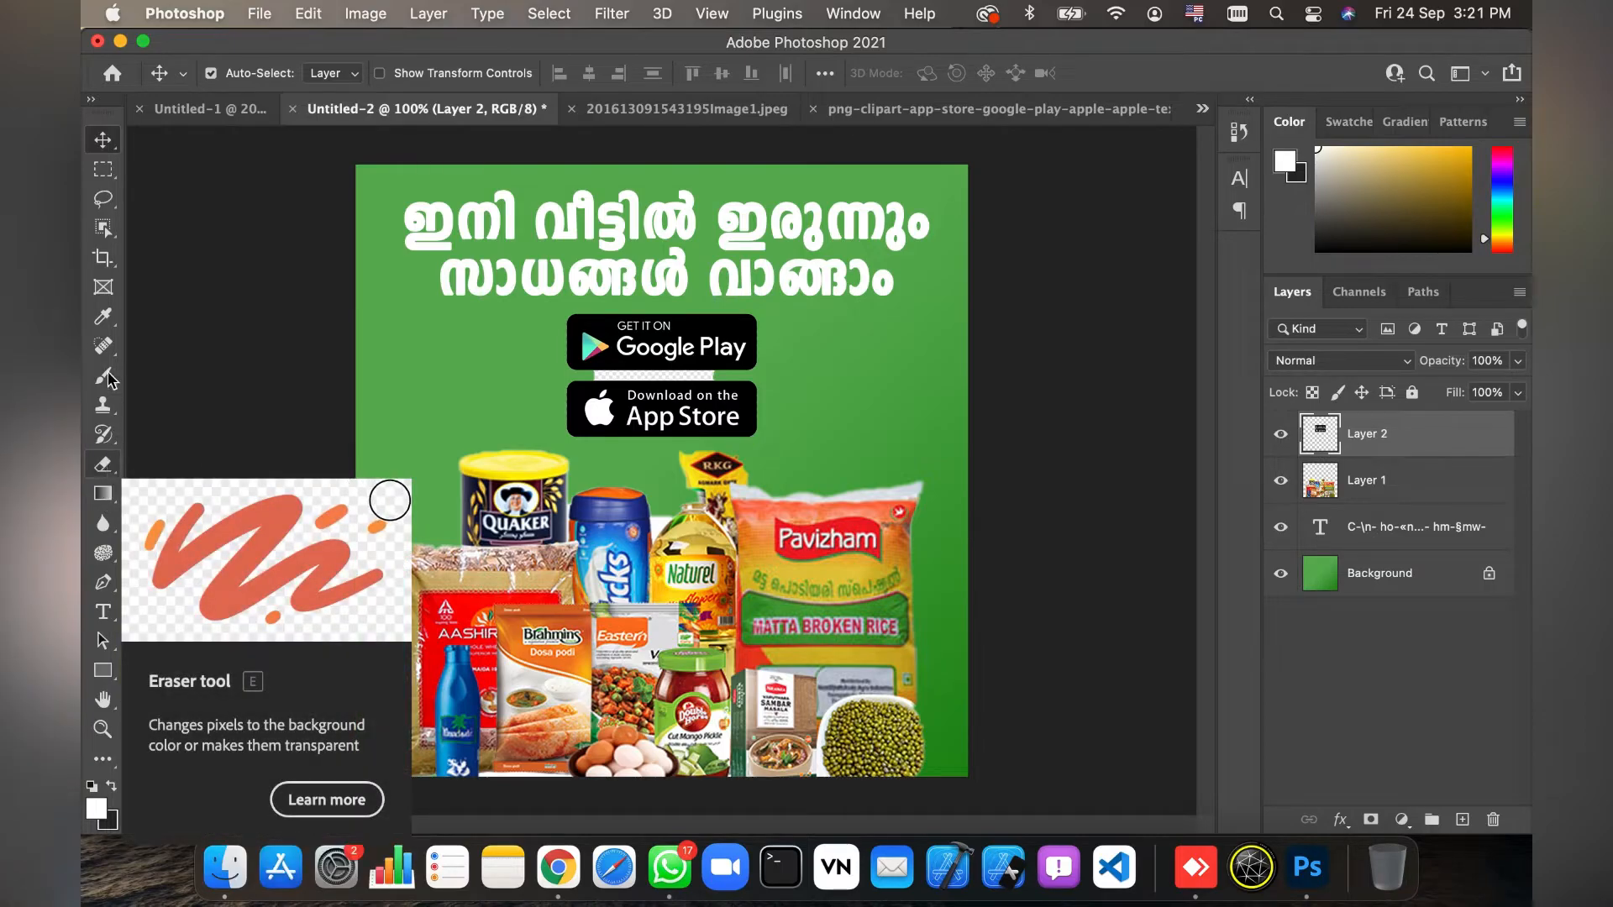
Select the leftover checkered strip between the two badges with the Magic Wand, delete it and deselect
click(105, 229)
right_click(107, 230)
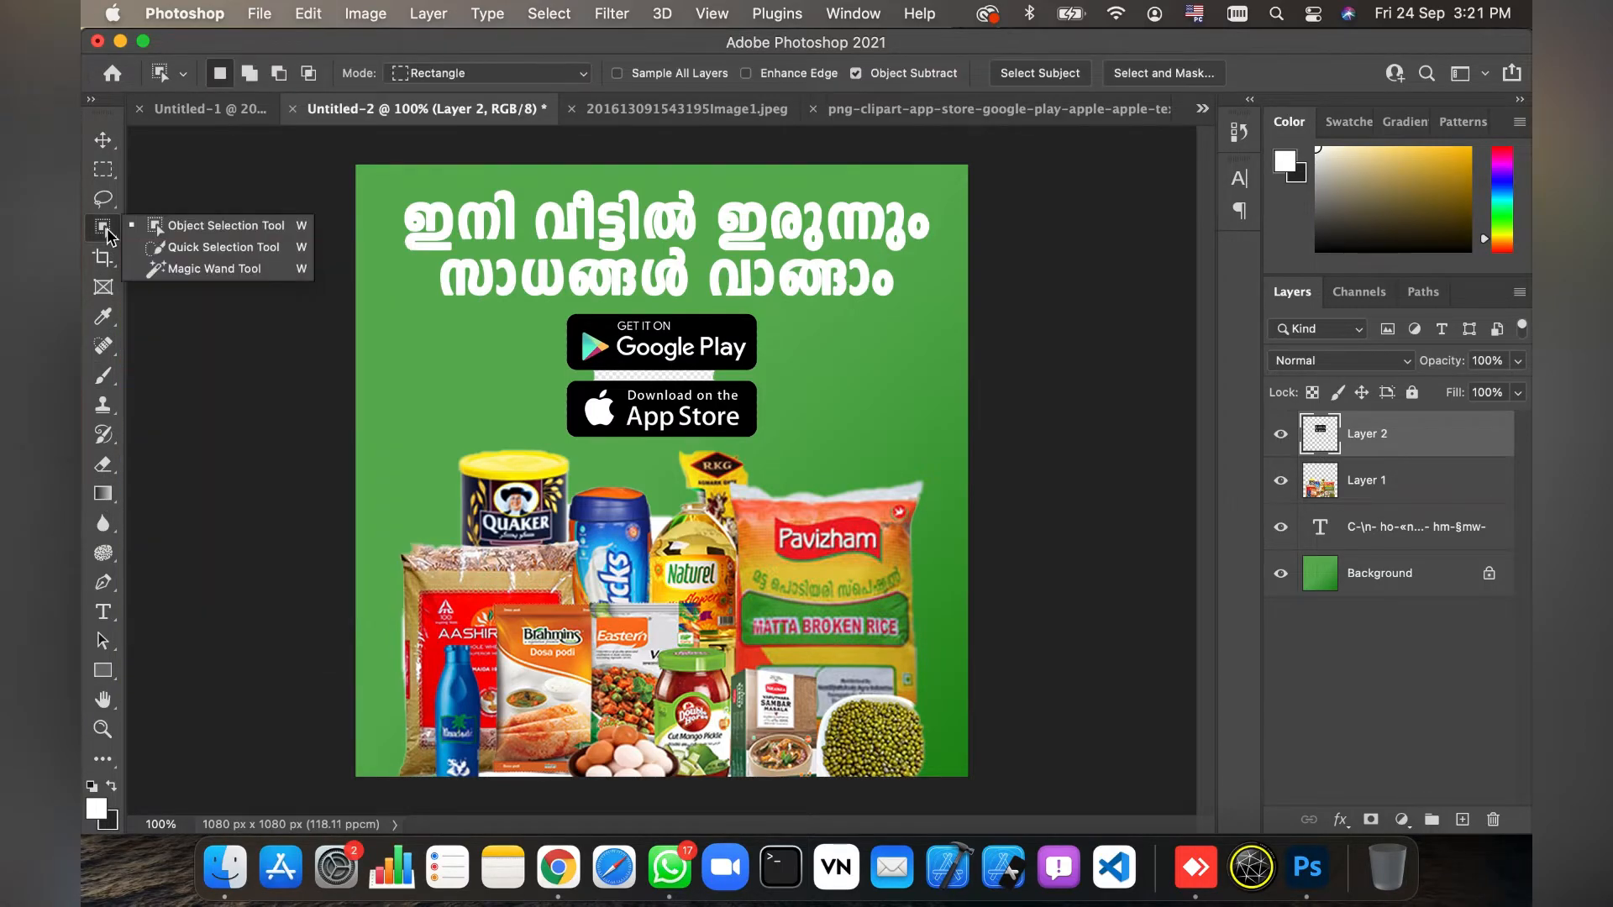
click(192, 269)
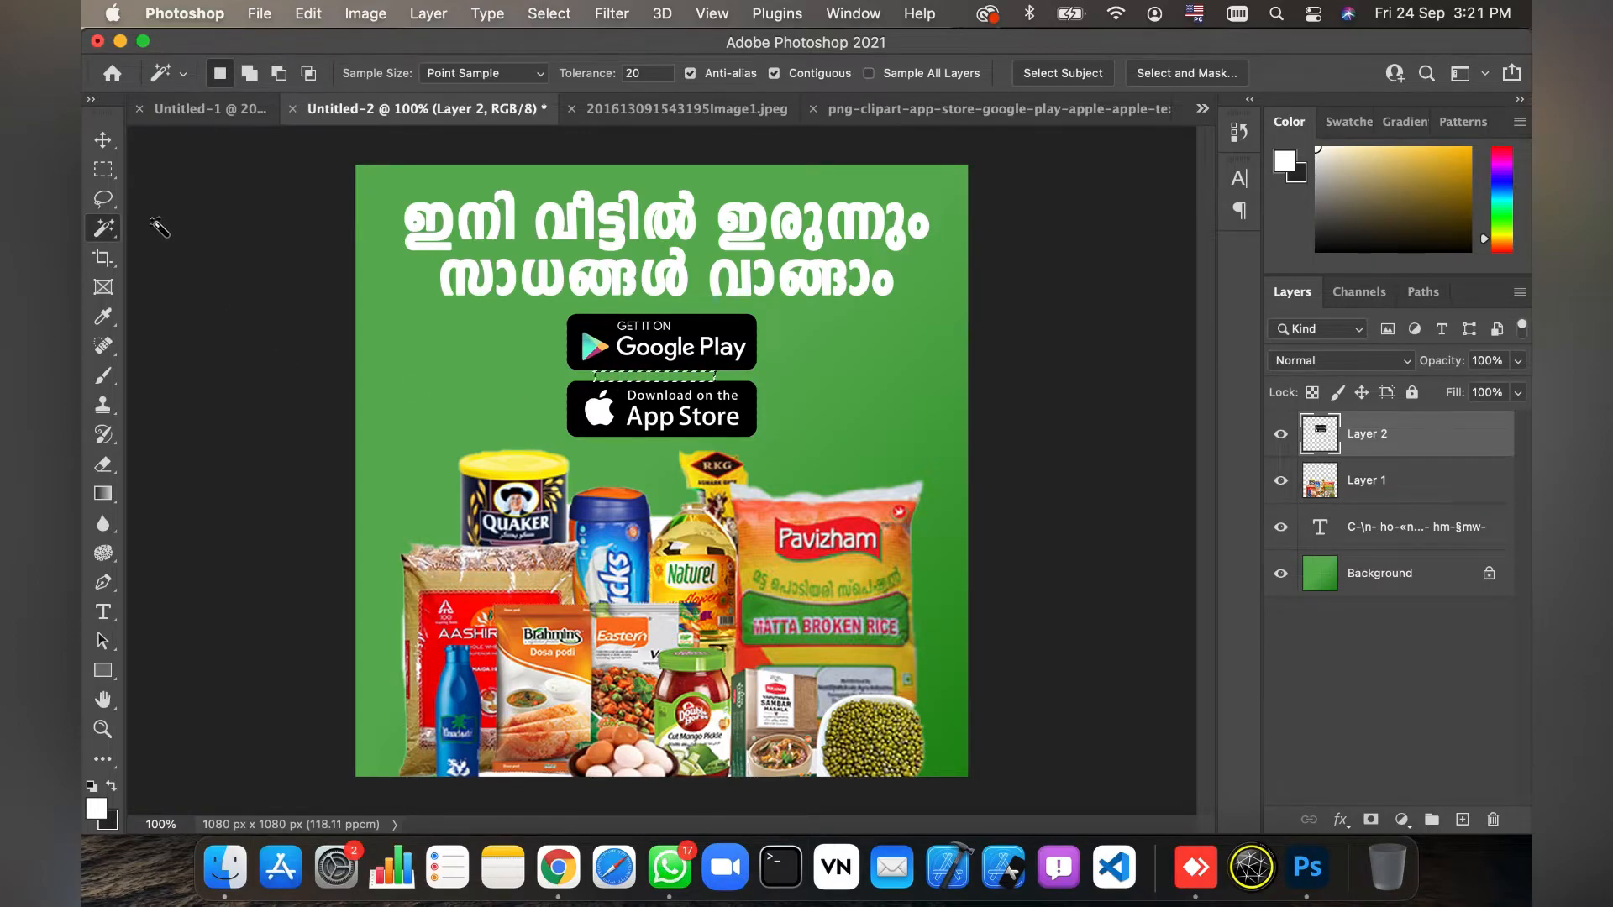
click(104, 169)
right_click(602, 307)
click(626, 317)
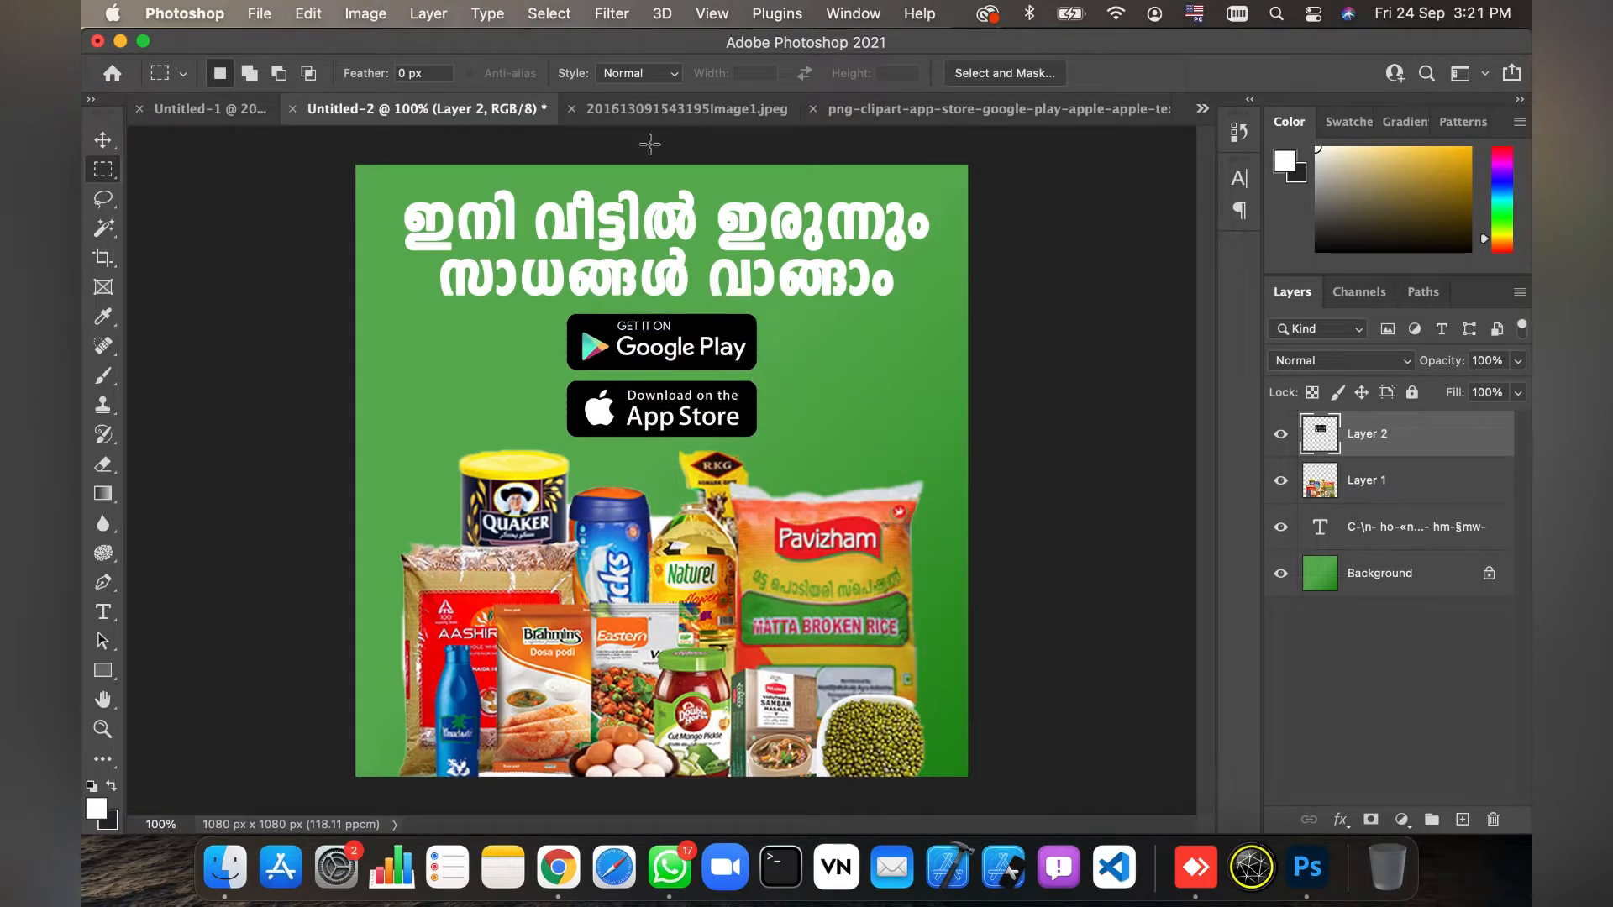
Move the grocery products layer slightly up and shift the headline text slightly to the right
click(1400, 499)
click(1403, 525)
click(1371, 480)
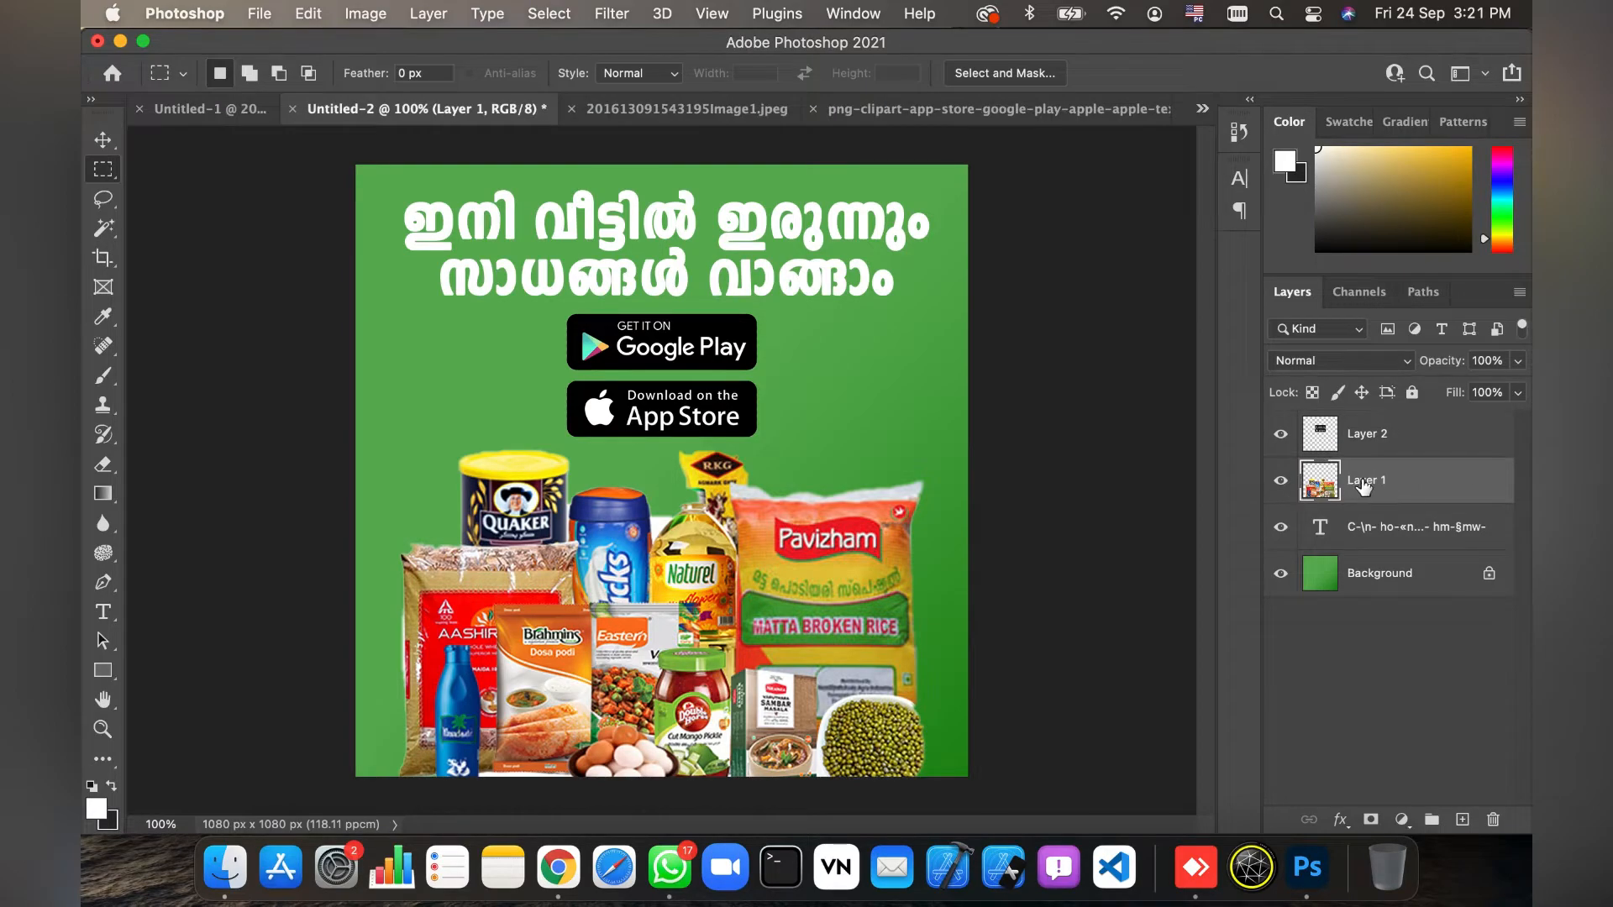
click(103, 140)
drag(832, 756, 835, 746)
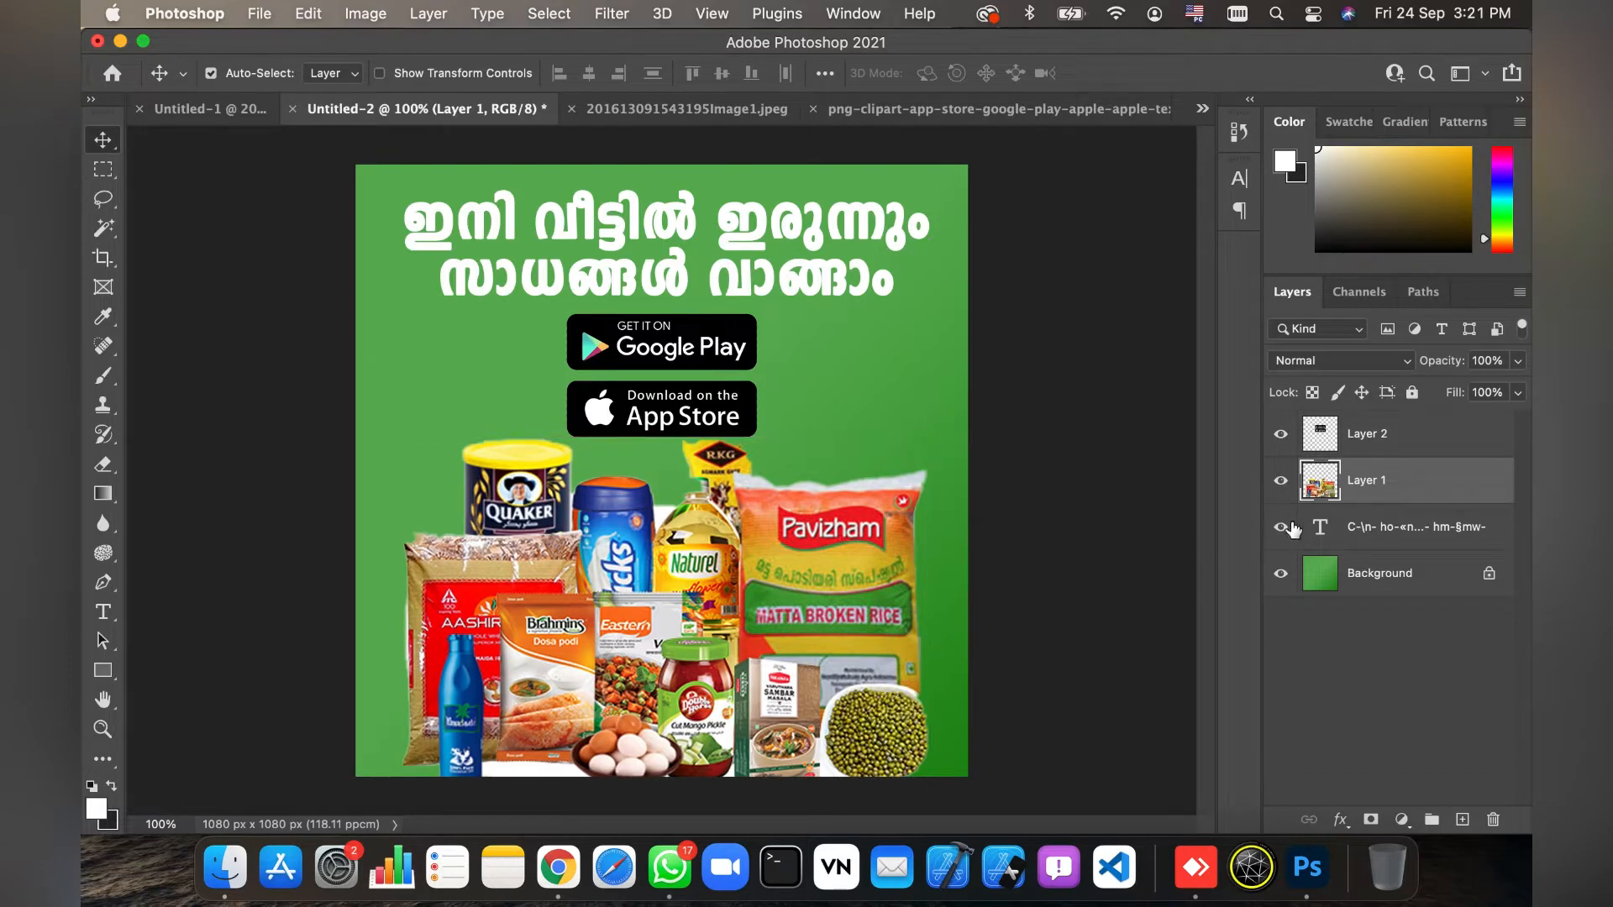
click(1364, 532)
mouse_move(821, 284)
mouse_down()
mouse_move(715, 304)
mouse_move(853, 267)
mouse_move(853, 294)
mouse_move(834, 283)
mouse_up()
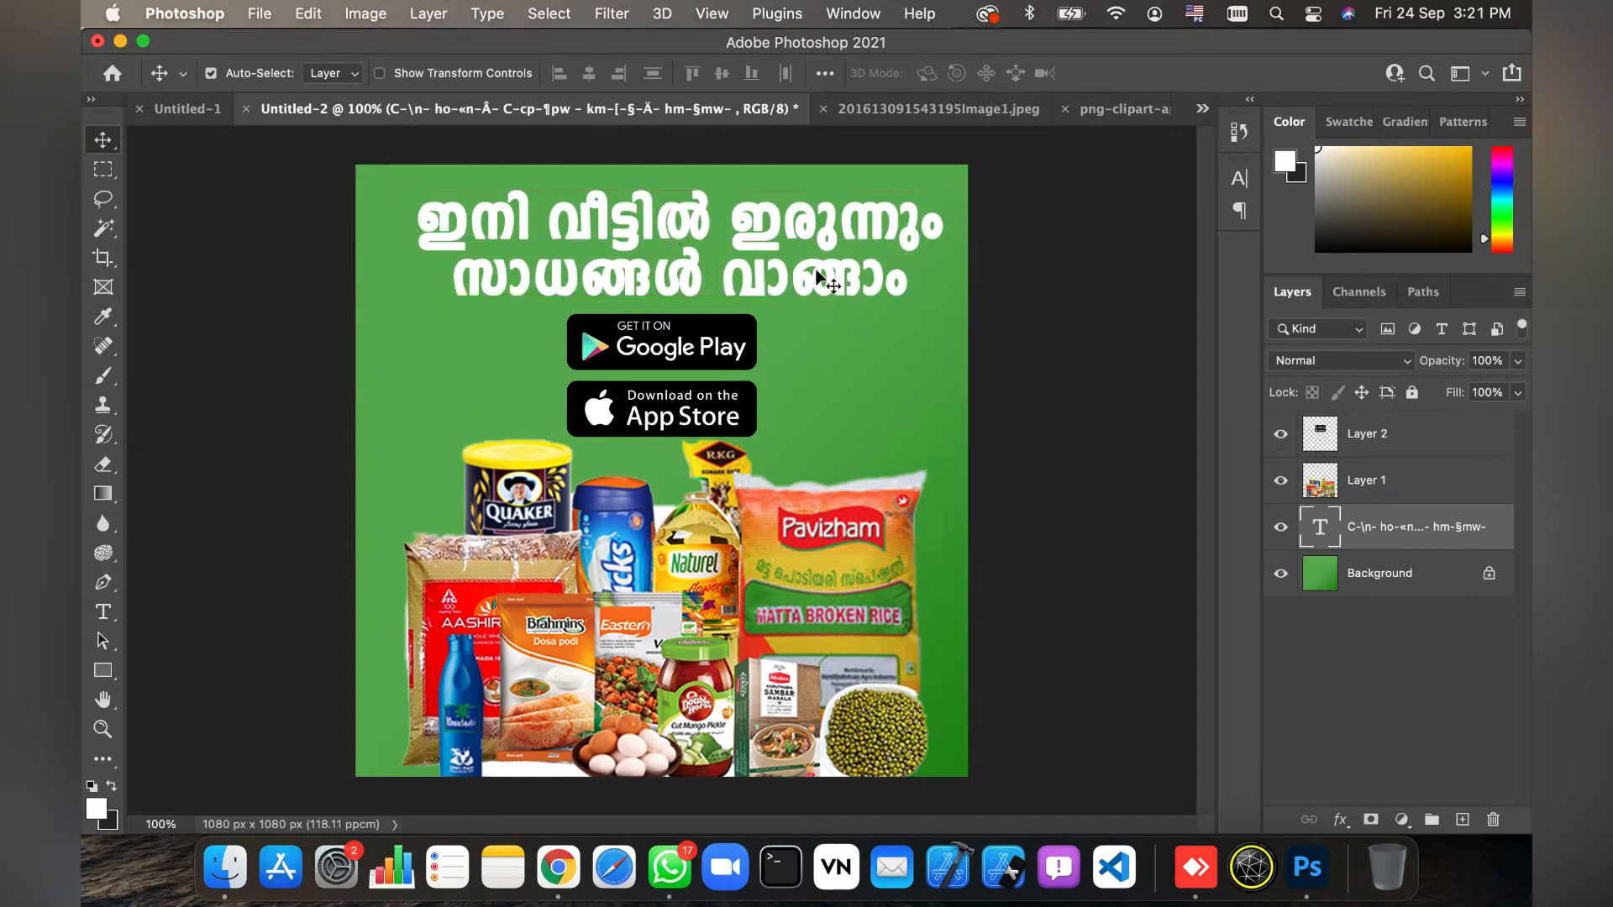
Try a placeholder text line over the groceries, switch its font to Arial, and delete that text layer
click(104, 619)
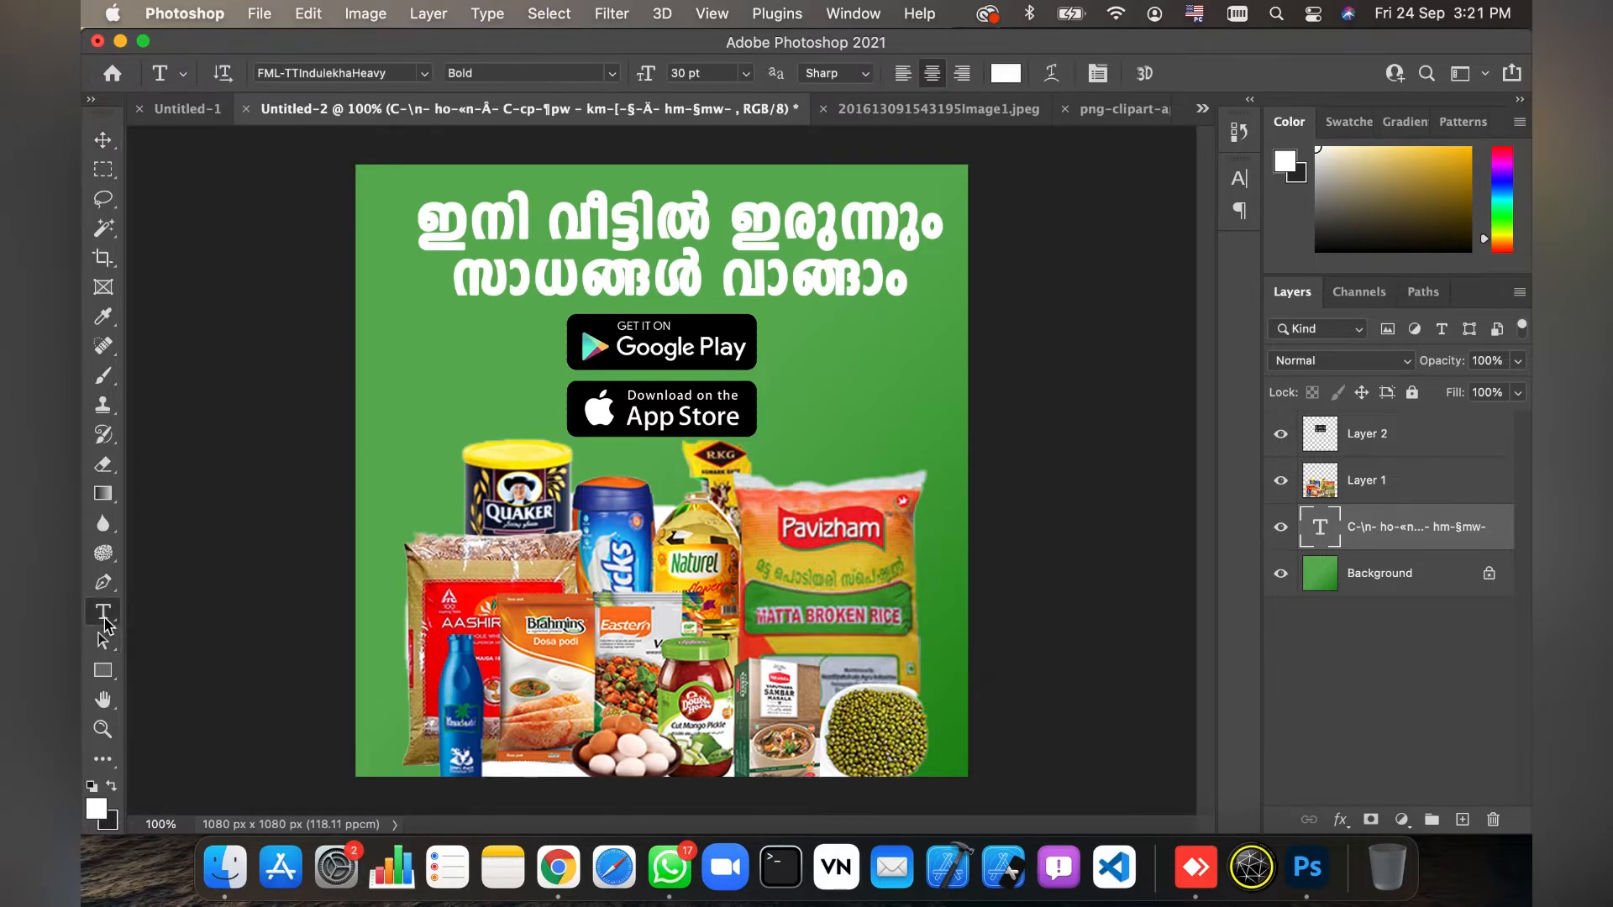
click(554, 552)
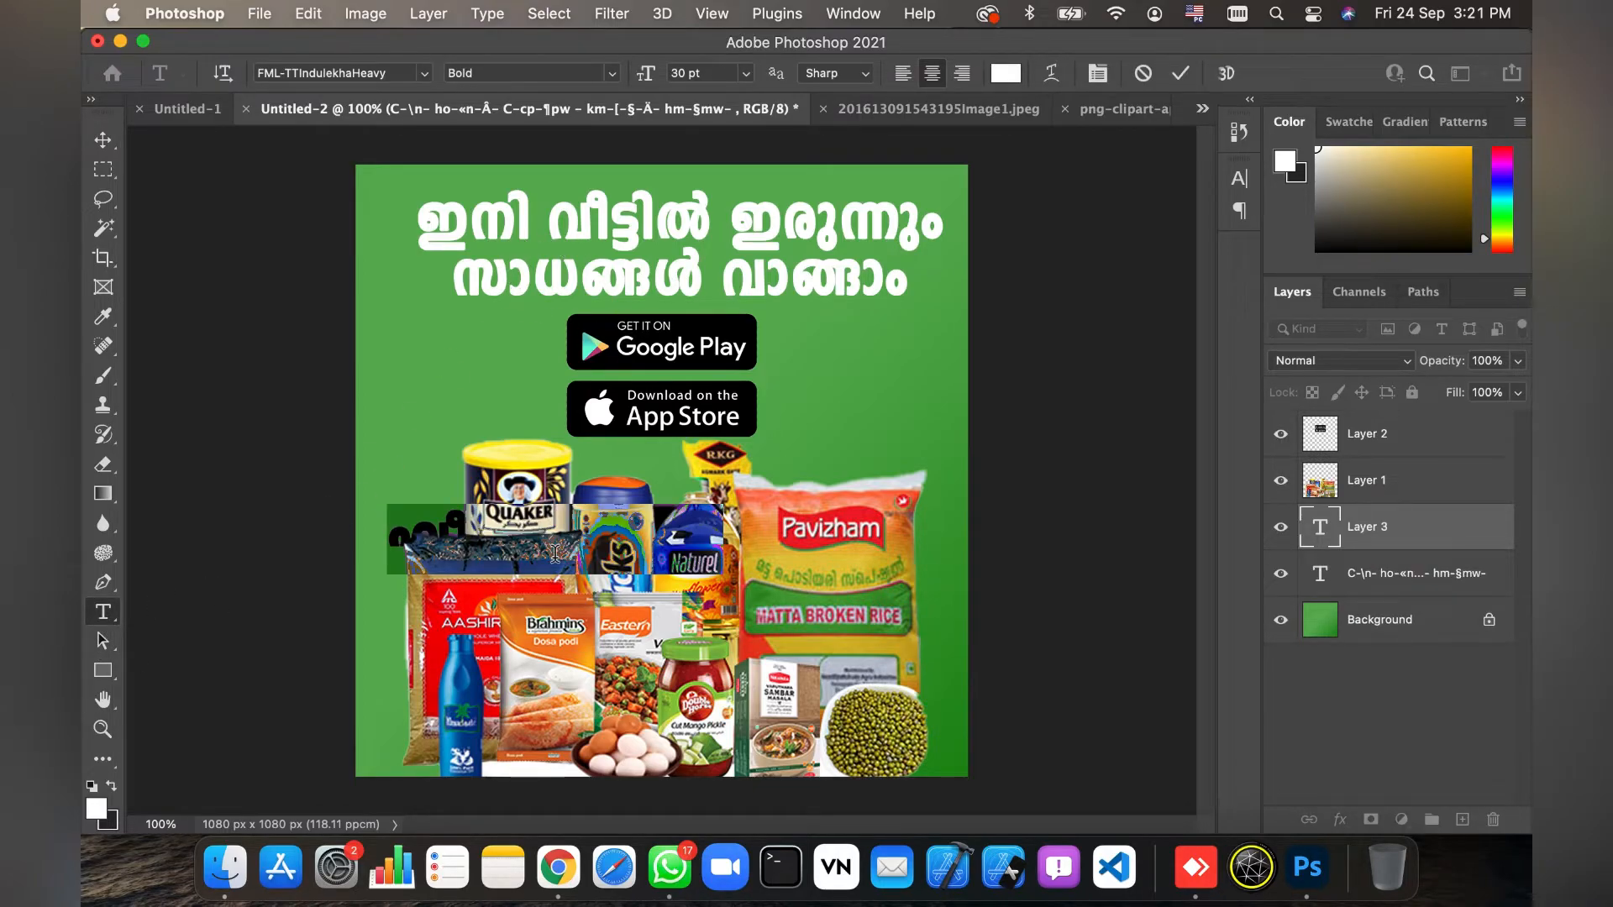
text(asdfasdfasdfasdf)
key(super+a)
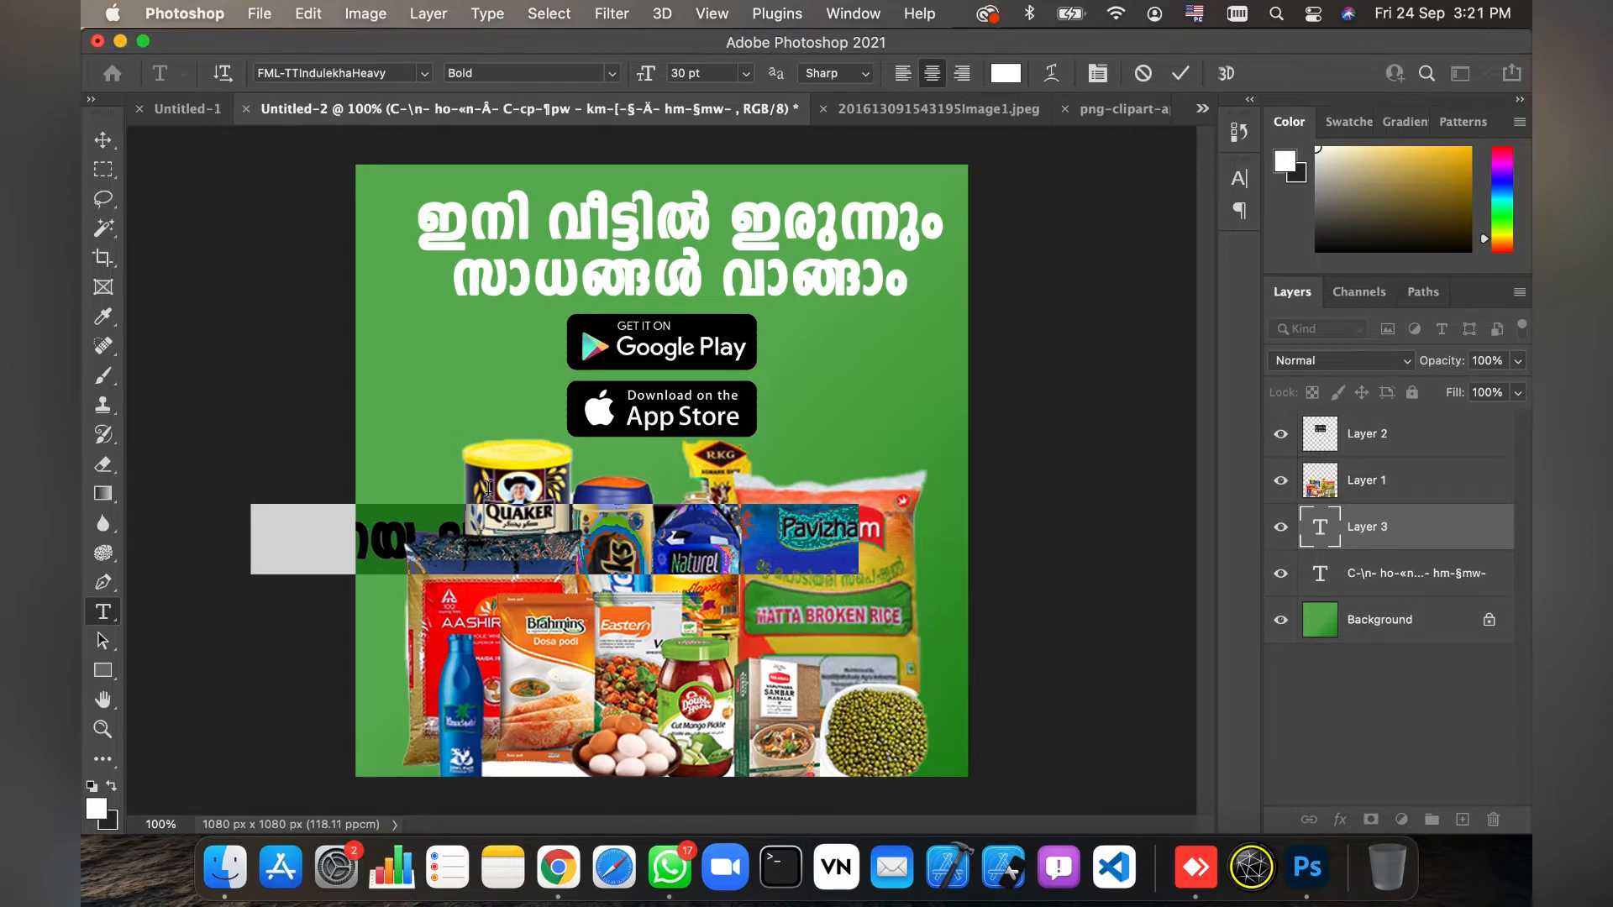
click(422, 78)
click(383, 189)
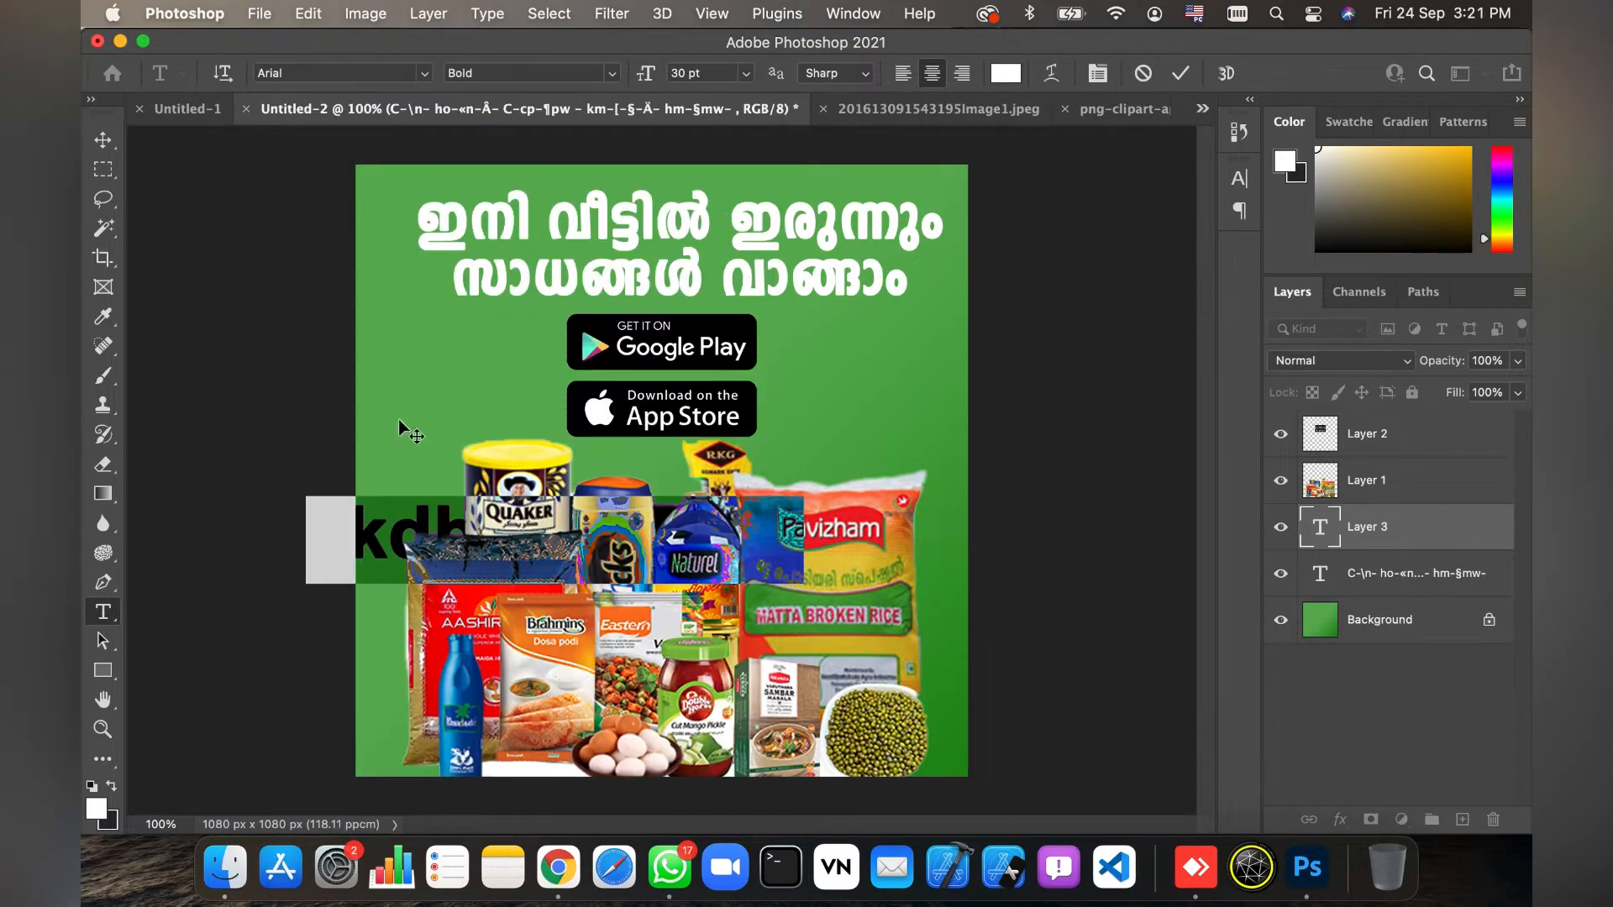
click(104, 141)
drag(406, 532, 538, 543)
key(Delete)
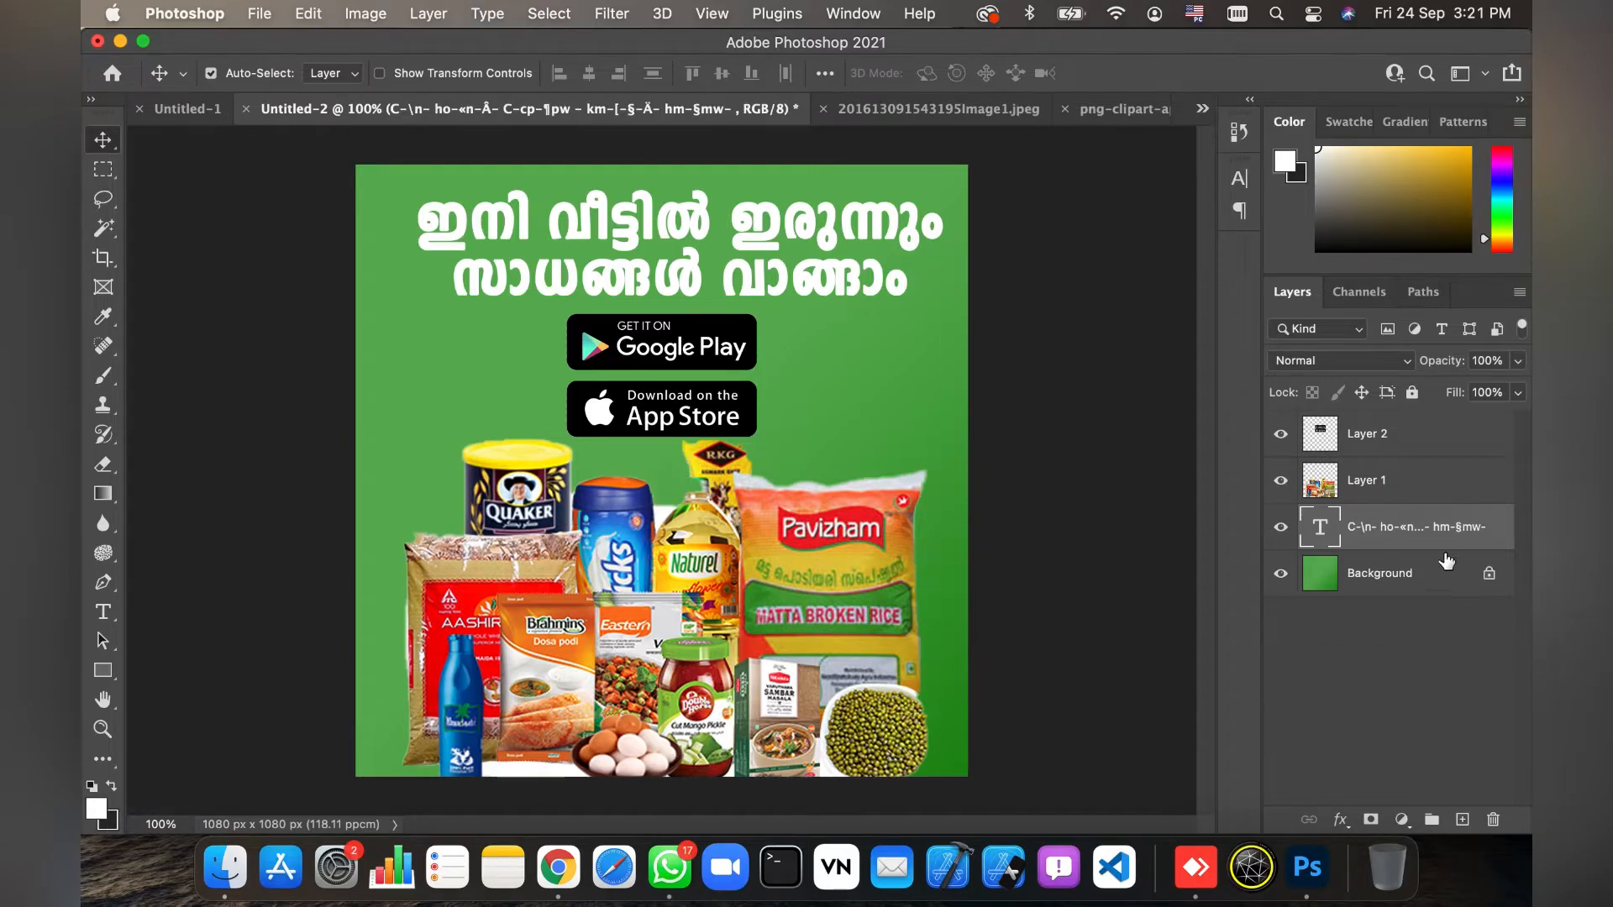
Add an outside Stroke effect to the Malayalam headline text layer through its blending options
mouse_move(1419, 535)
mouse_down()
mouse_move(1399, 462)
mouse_move(1394, 537)
mouse_move(1390, 453)
mouse_move(1389, 541)
mouse_up()
right_click(1428, 527)
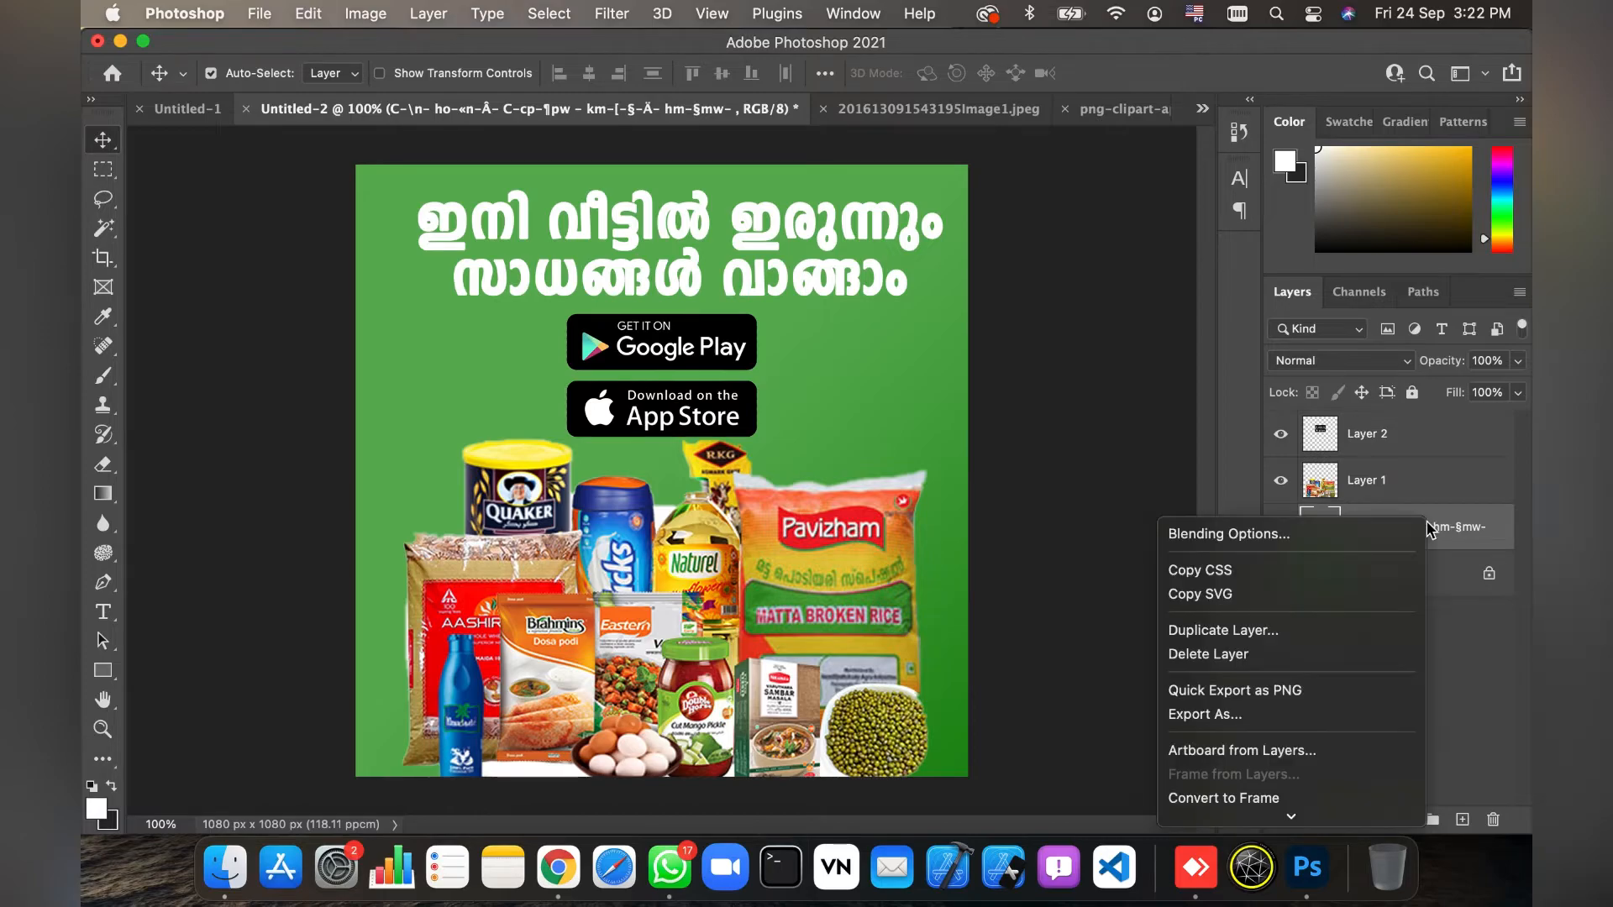
click(1300, 544)
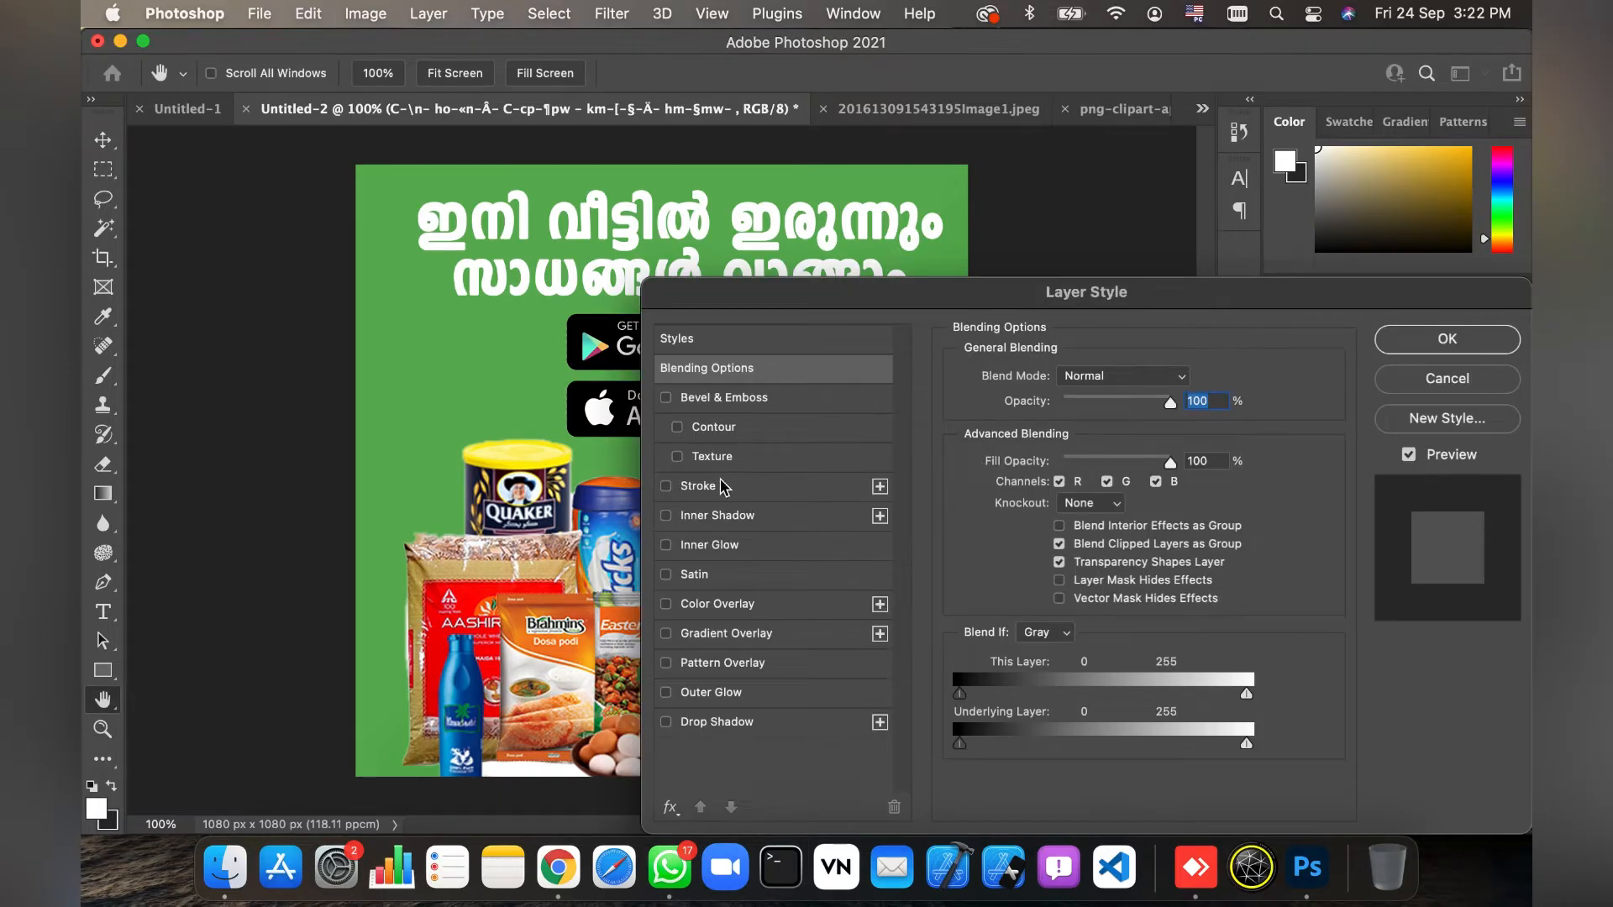
click(698, 486)
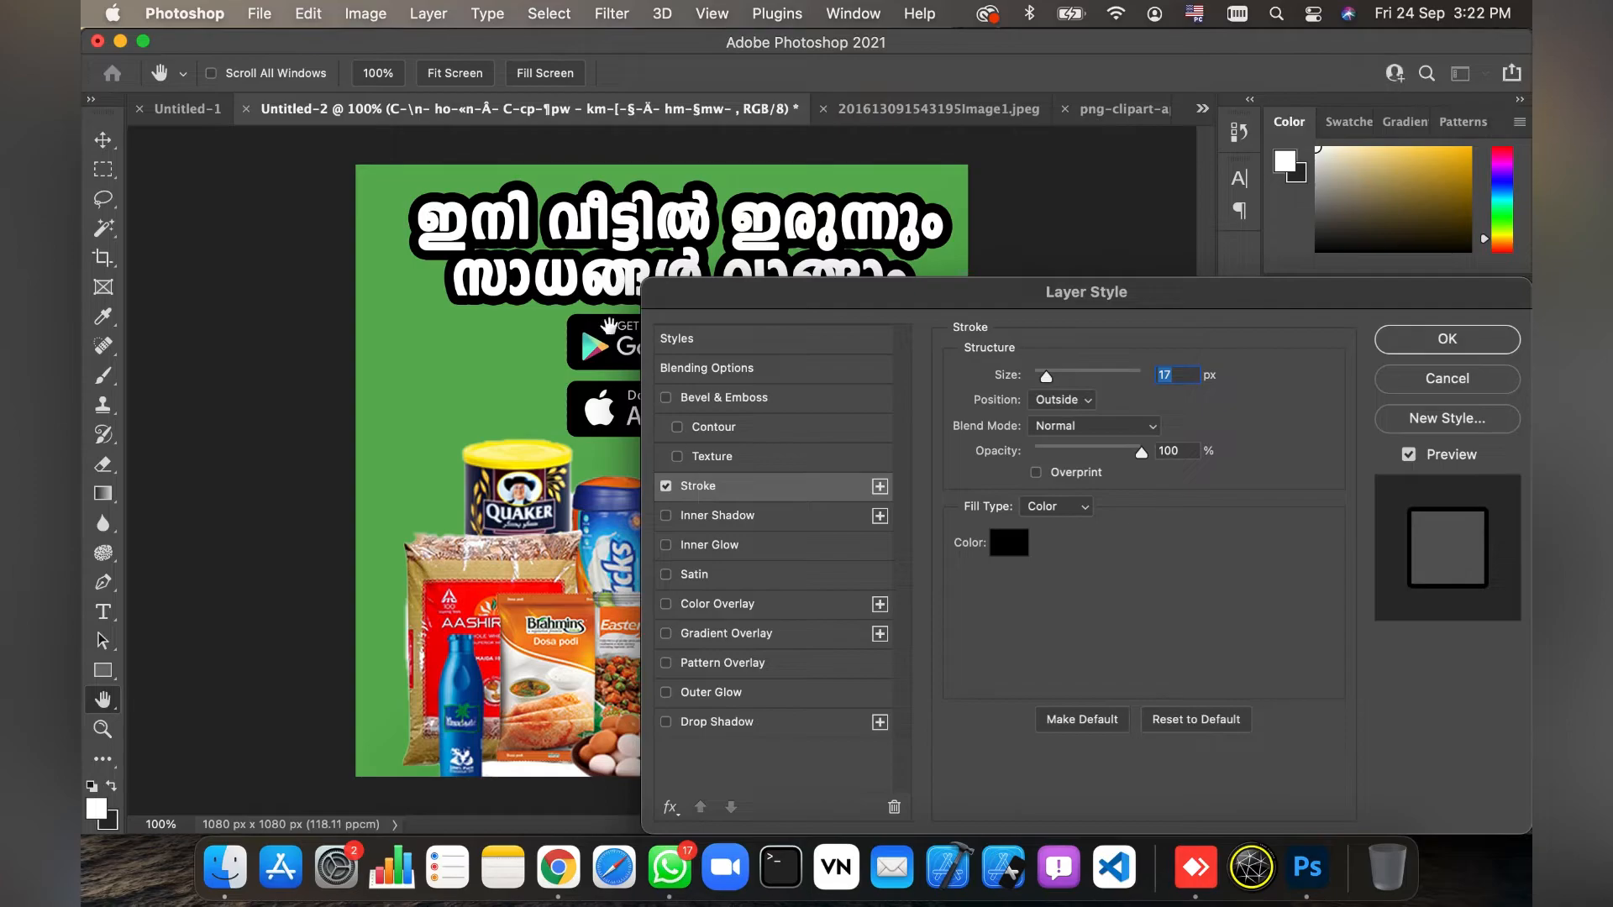
drag(840, 311, 811, 286)
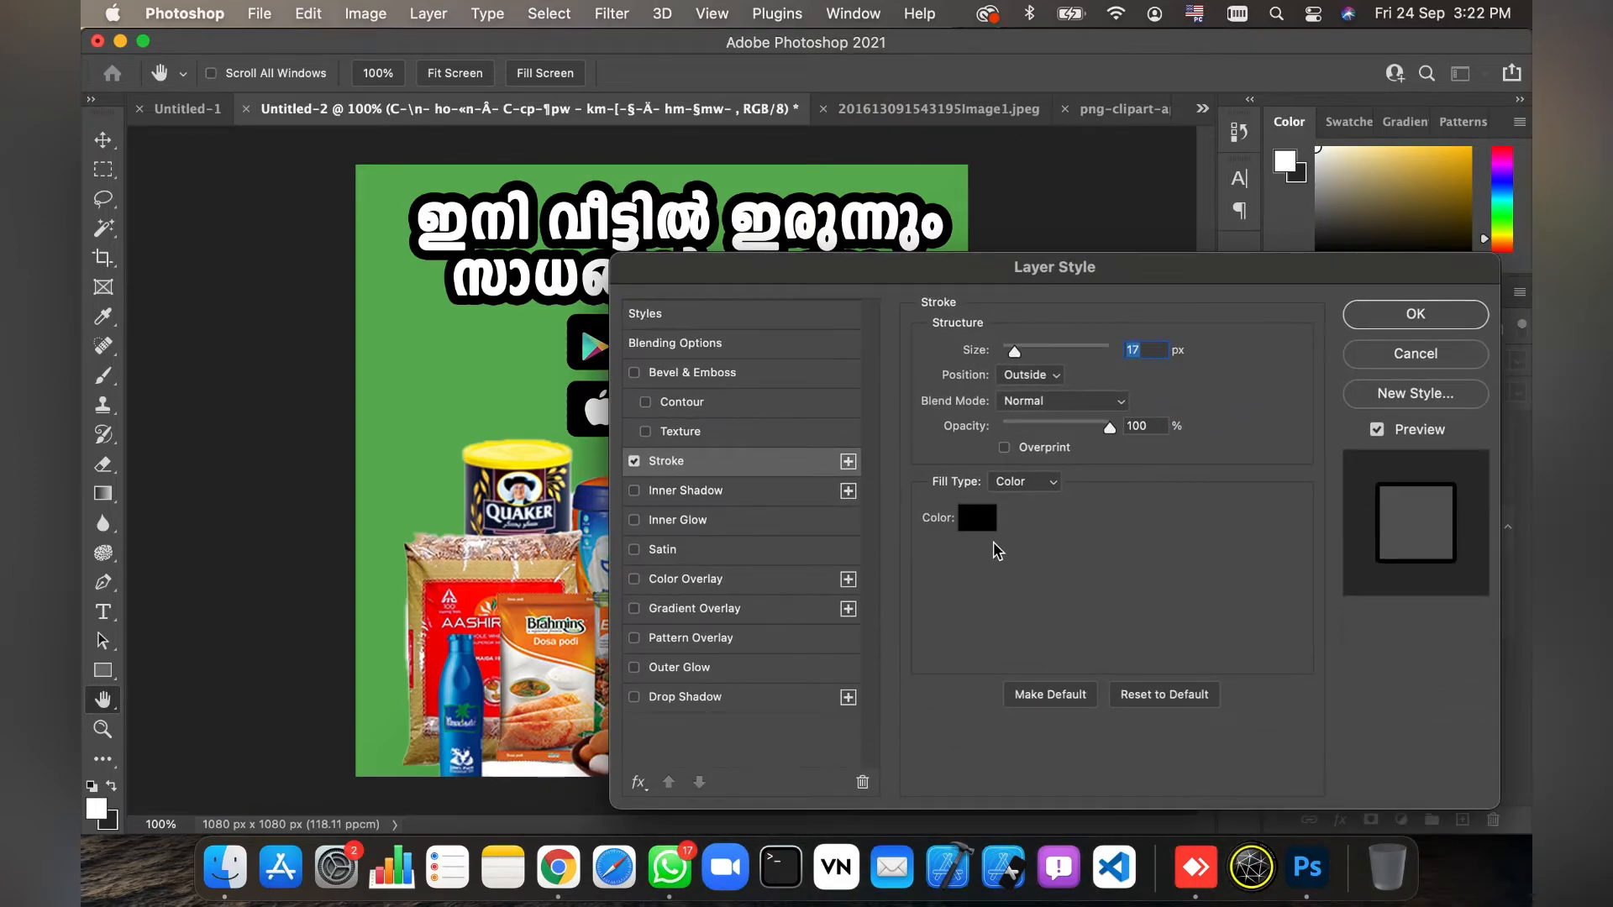
Give the headline's stroke a very dark grey colour, set its size to 10 px and apply the layer style
click(987, 516)
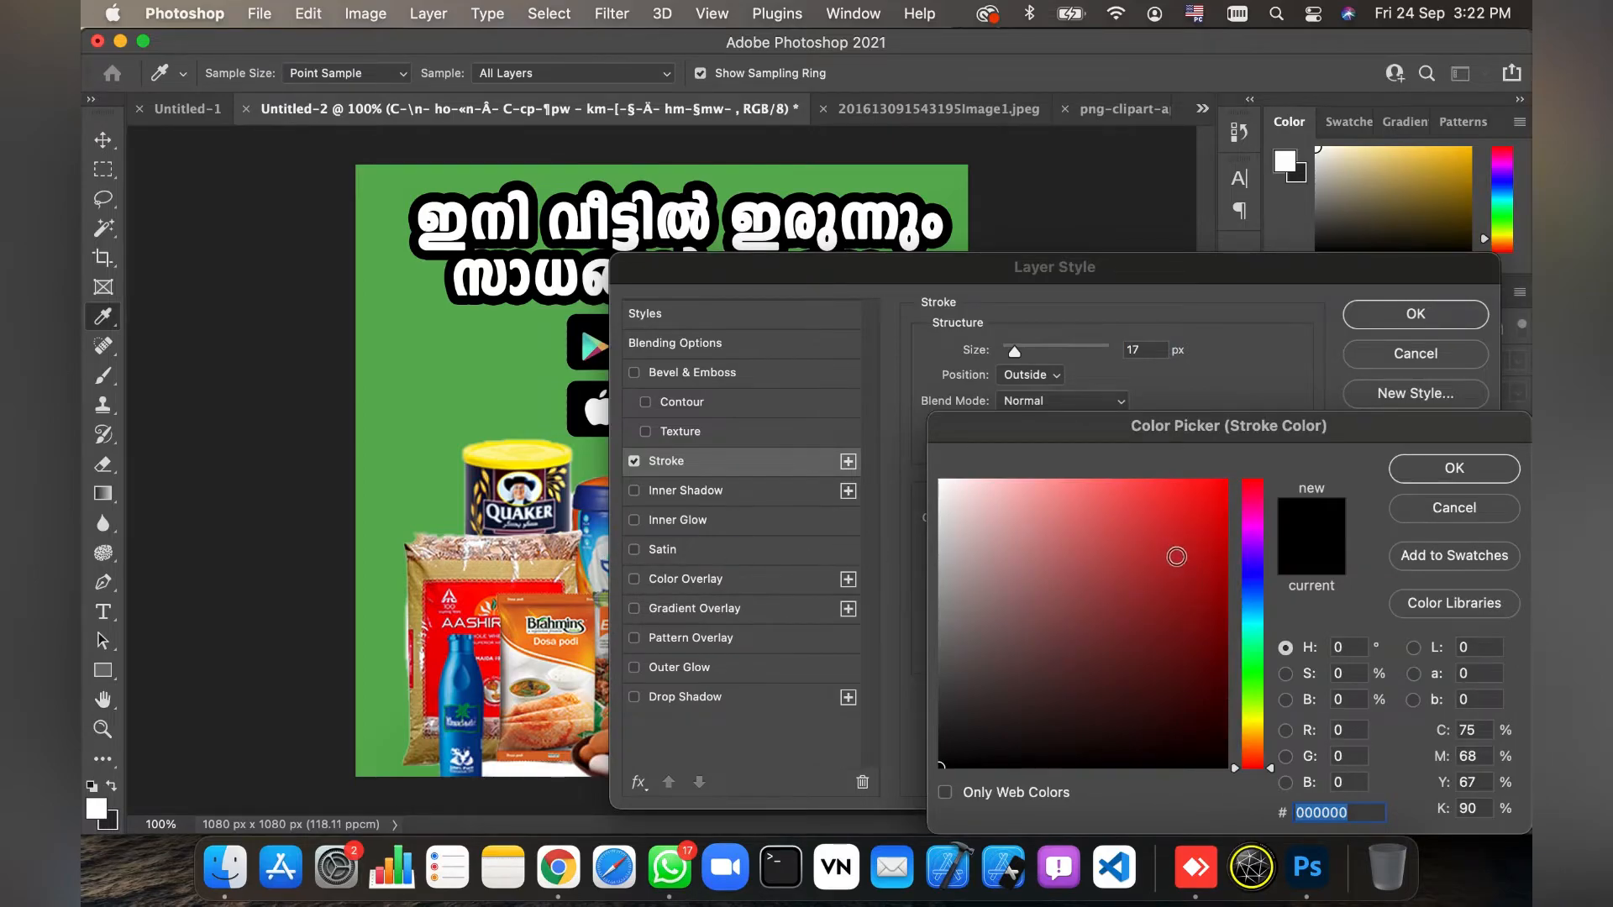
click(1226, 552)
click(1258, 720)
drag(1217, 561, 1274, 535)
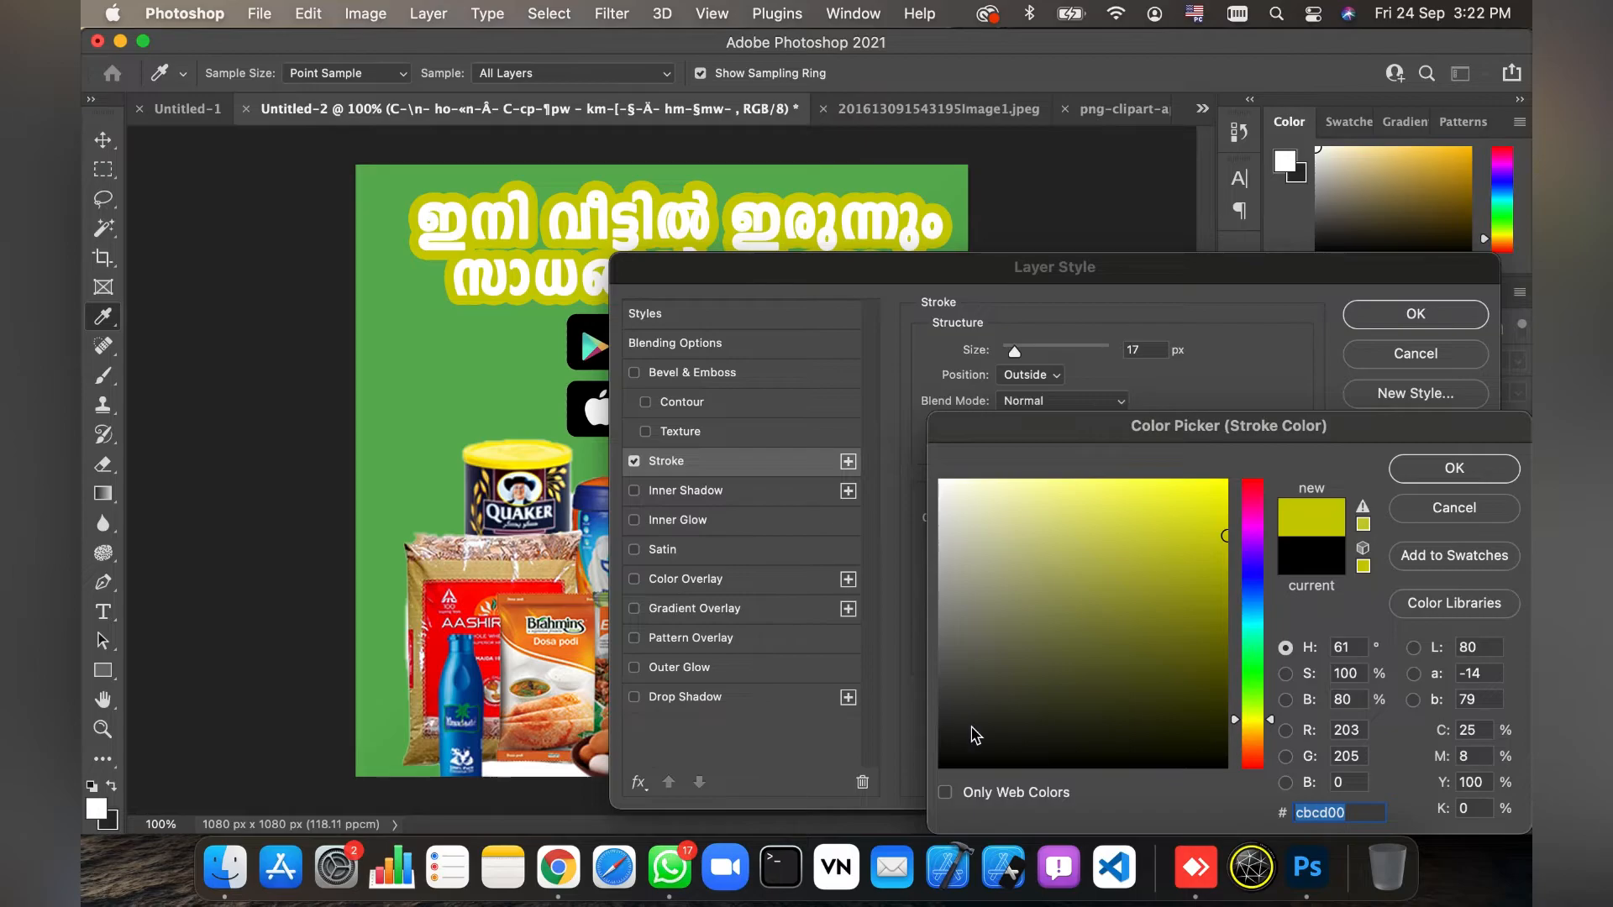
drag(972, 728, 858, 729)
click(1454, 469)
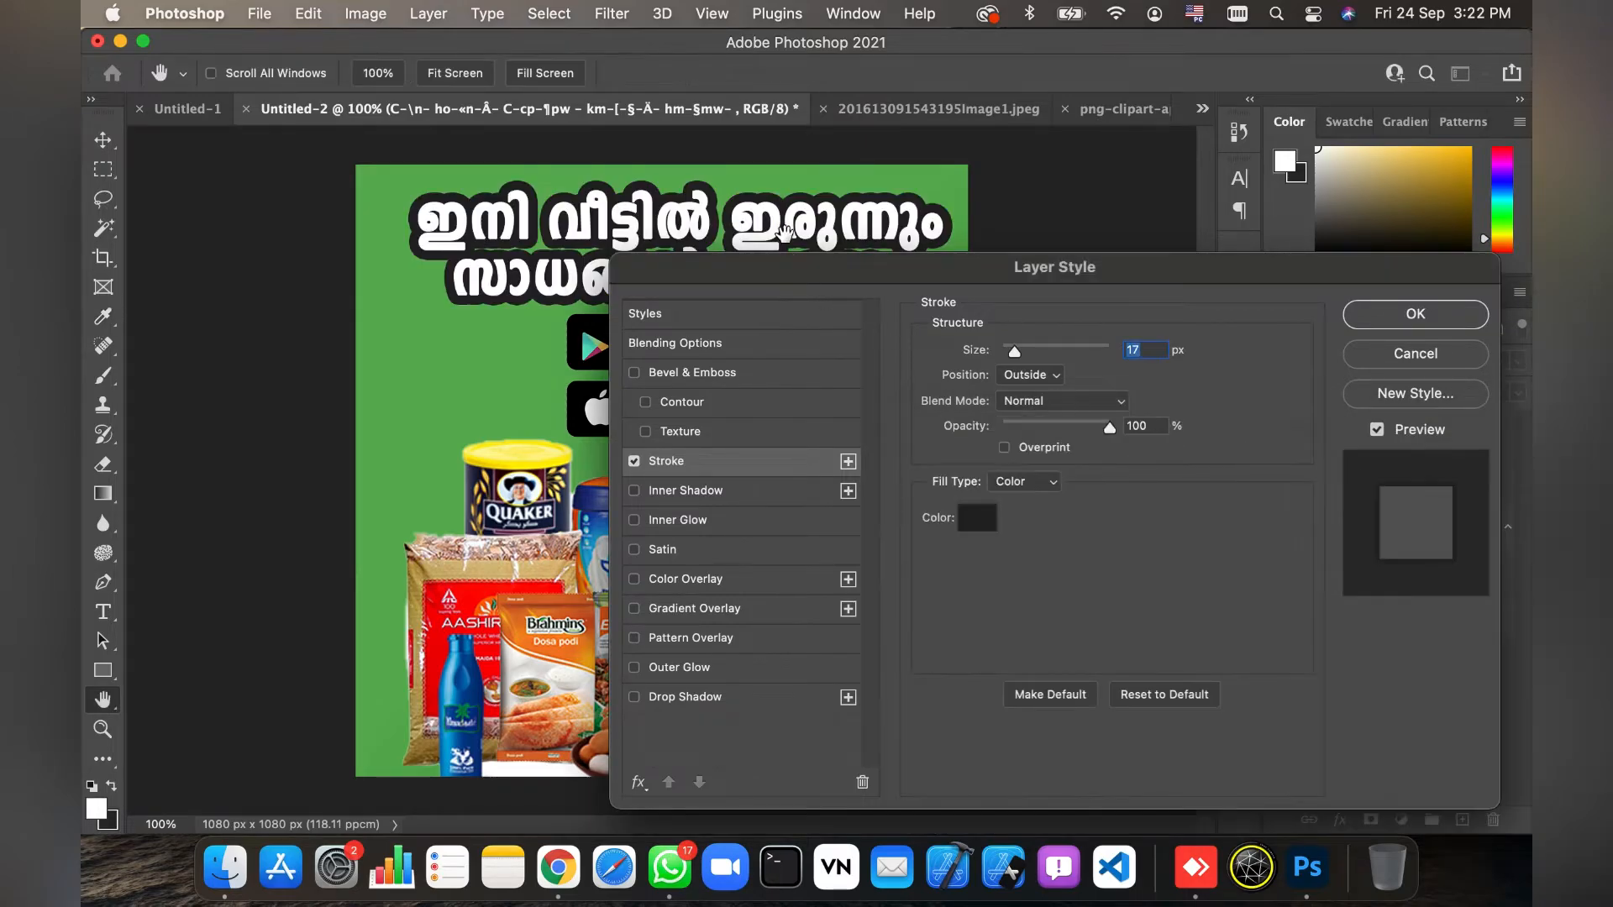
drag(1012, 359, 1010, 360)
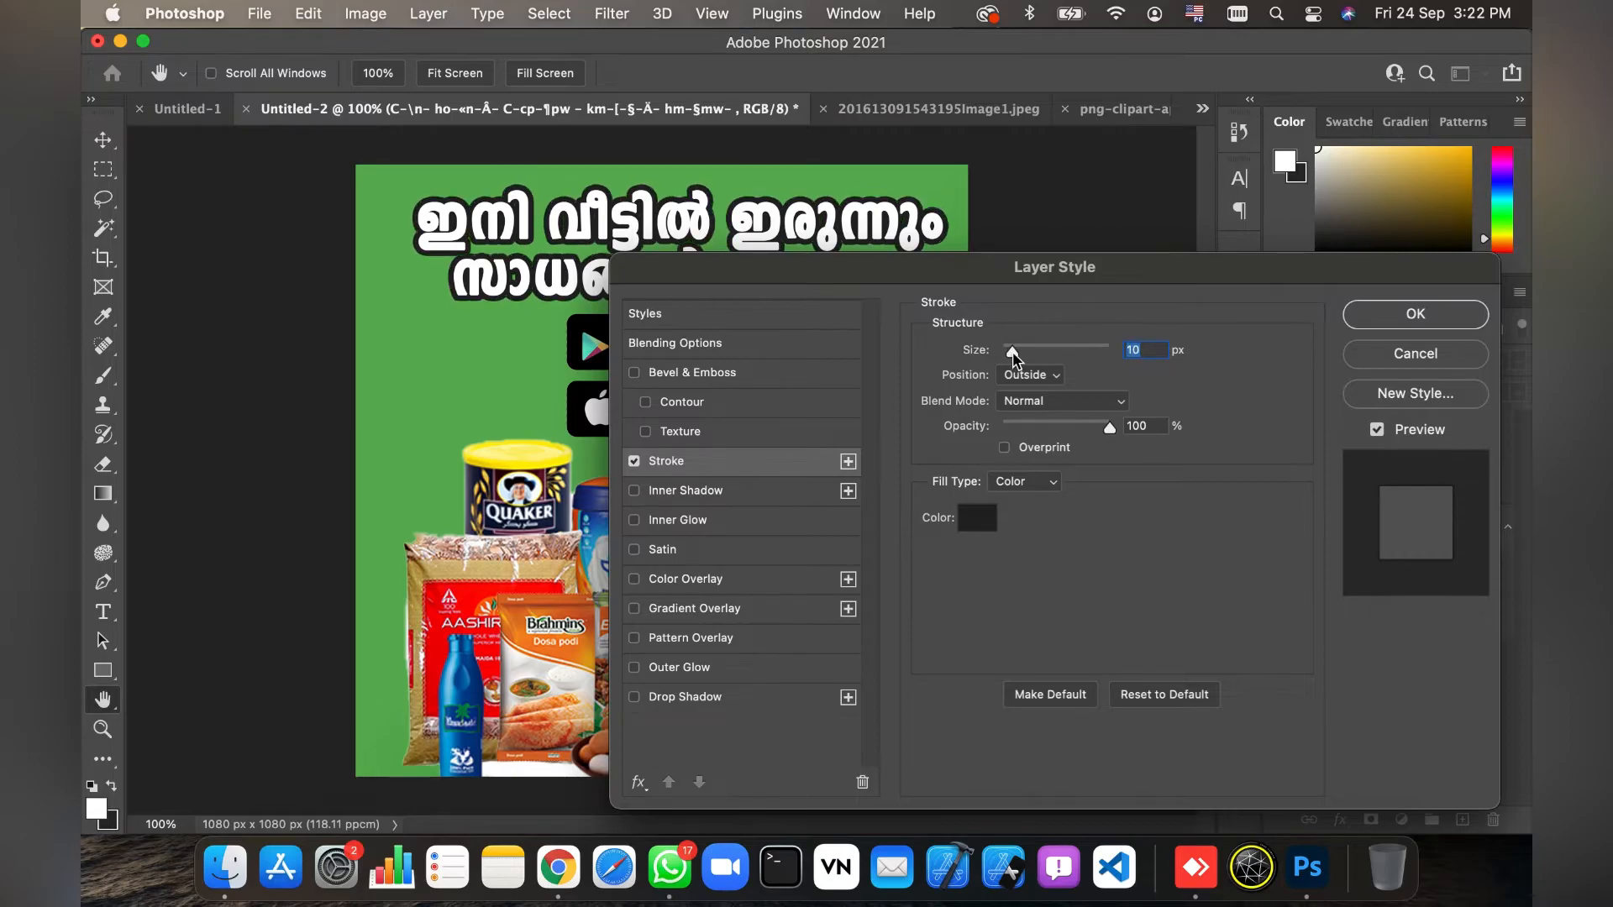
click(1405, 319)
Move the store badges slightly down and to the left, leaving more space below the headline
key(v)
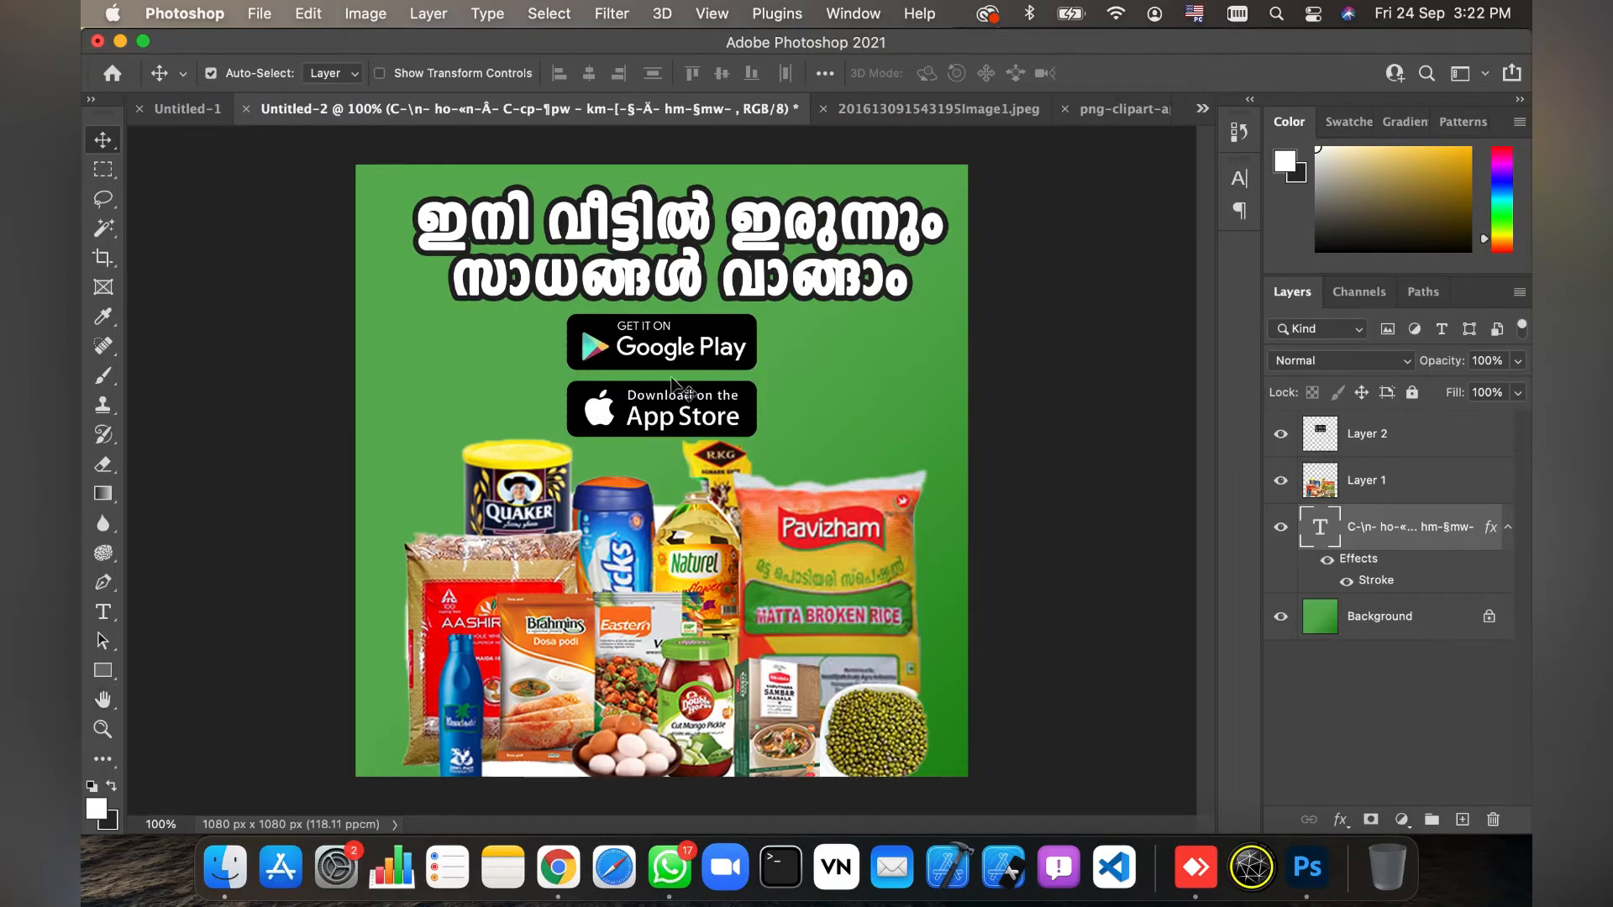
mouse_move(668, 430)
mouse_down()
mouse_move(710, 435)
mouse_move(656, 444)
mouse_up()
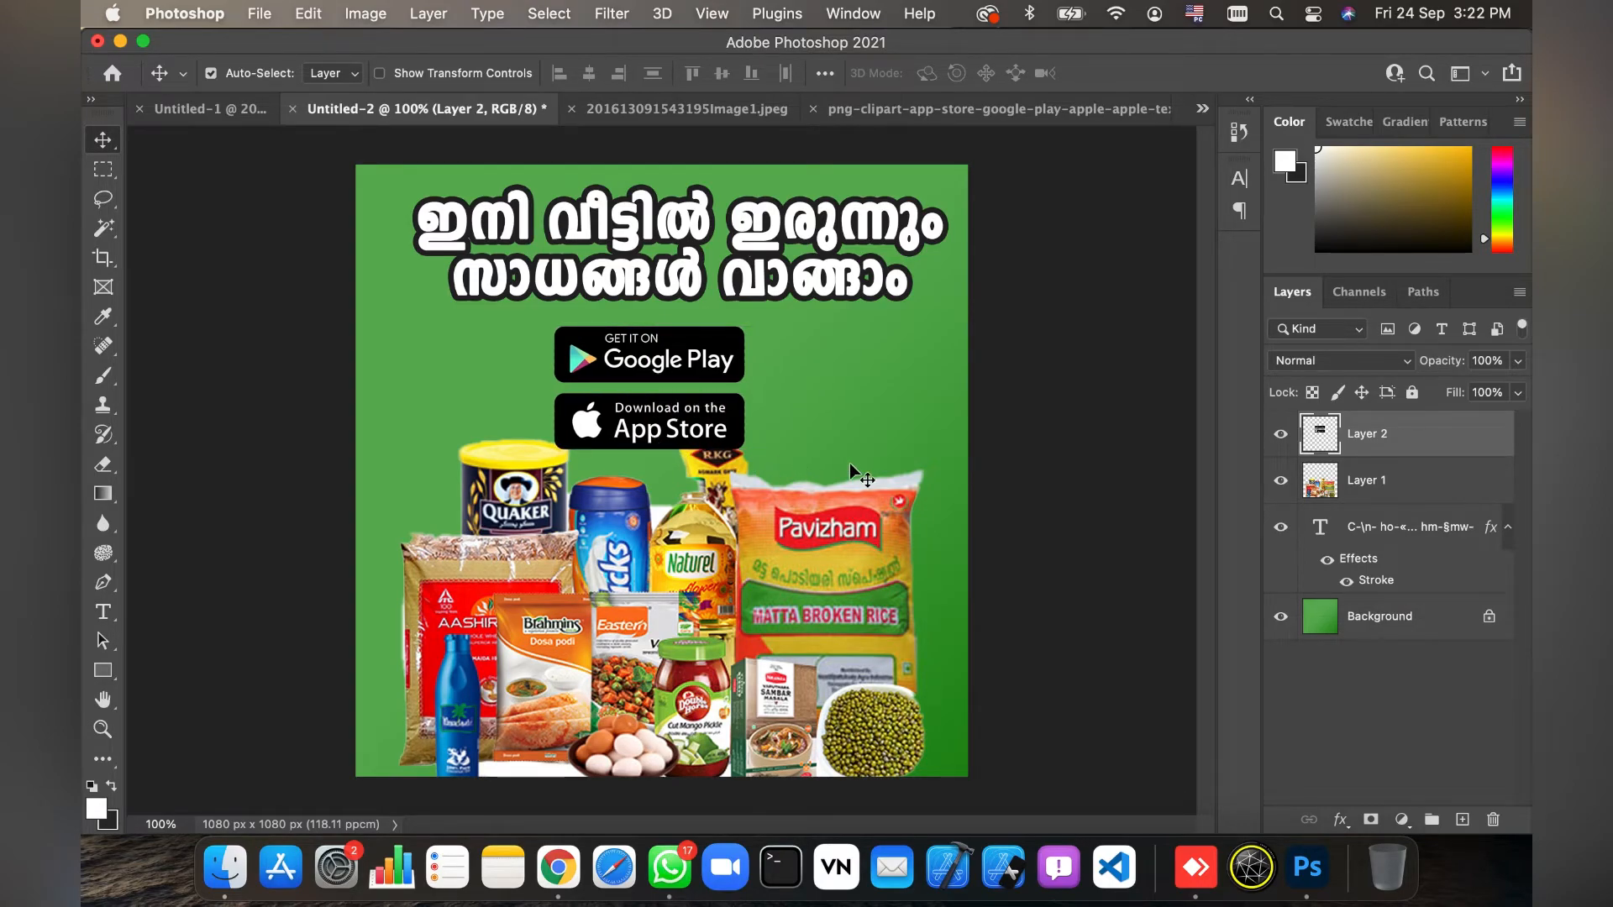
Create a new layer directly above the Background and fill it with yellow sampled from the Quaker tin's lid using the Paint Bucket
click(1422, 641)
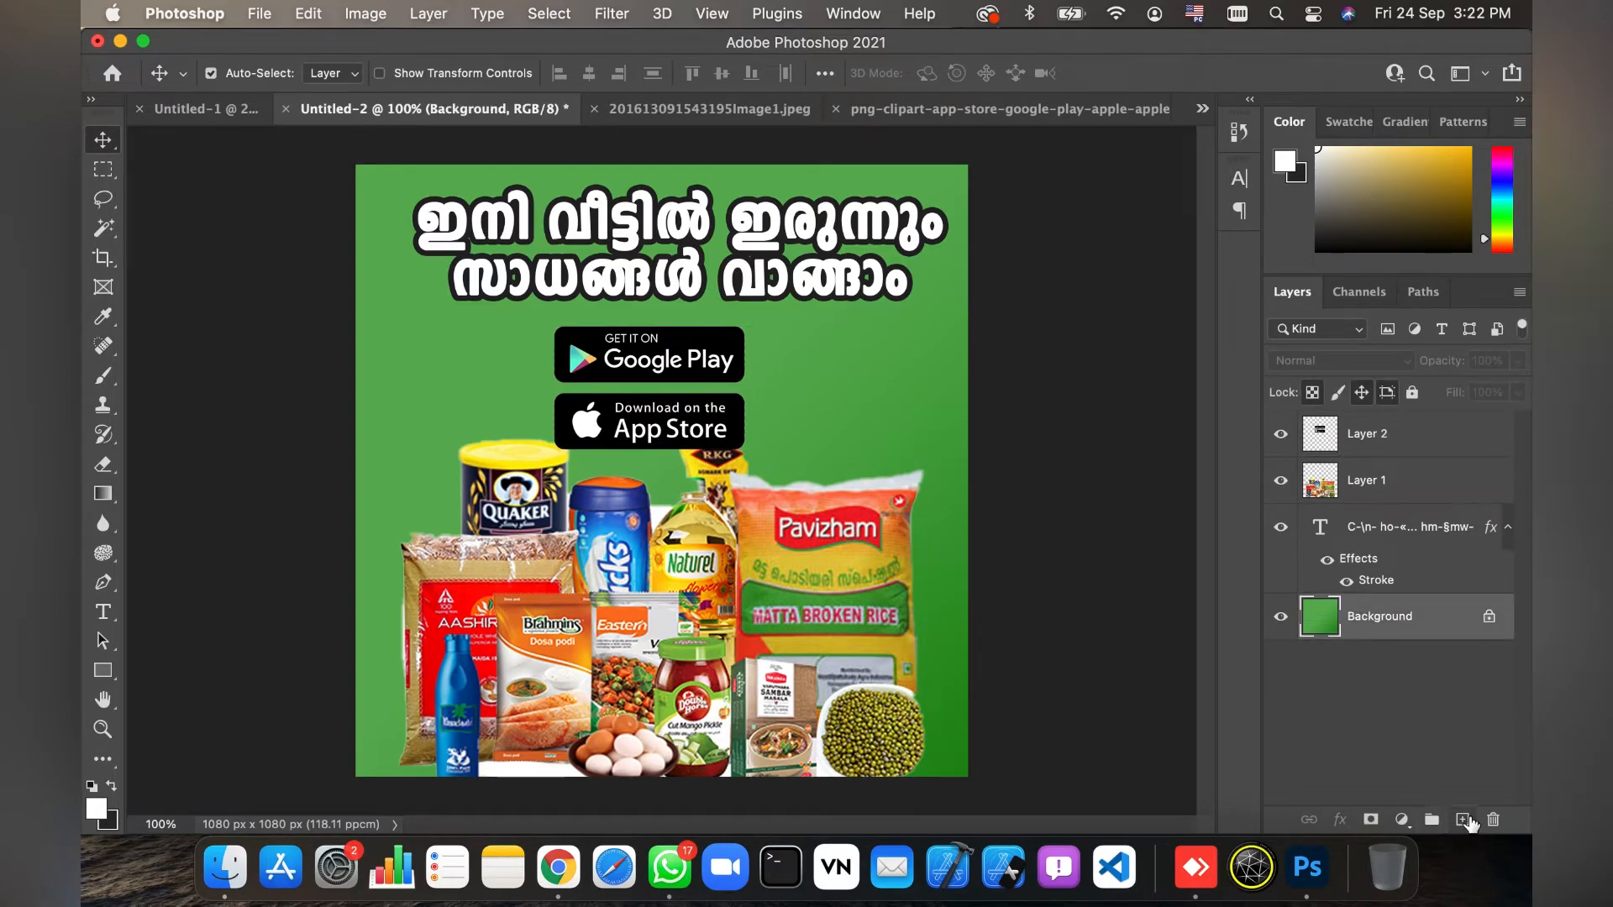
click(1464, 819)
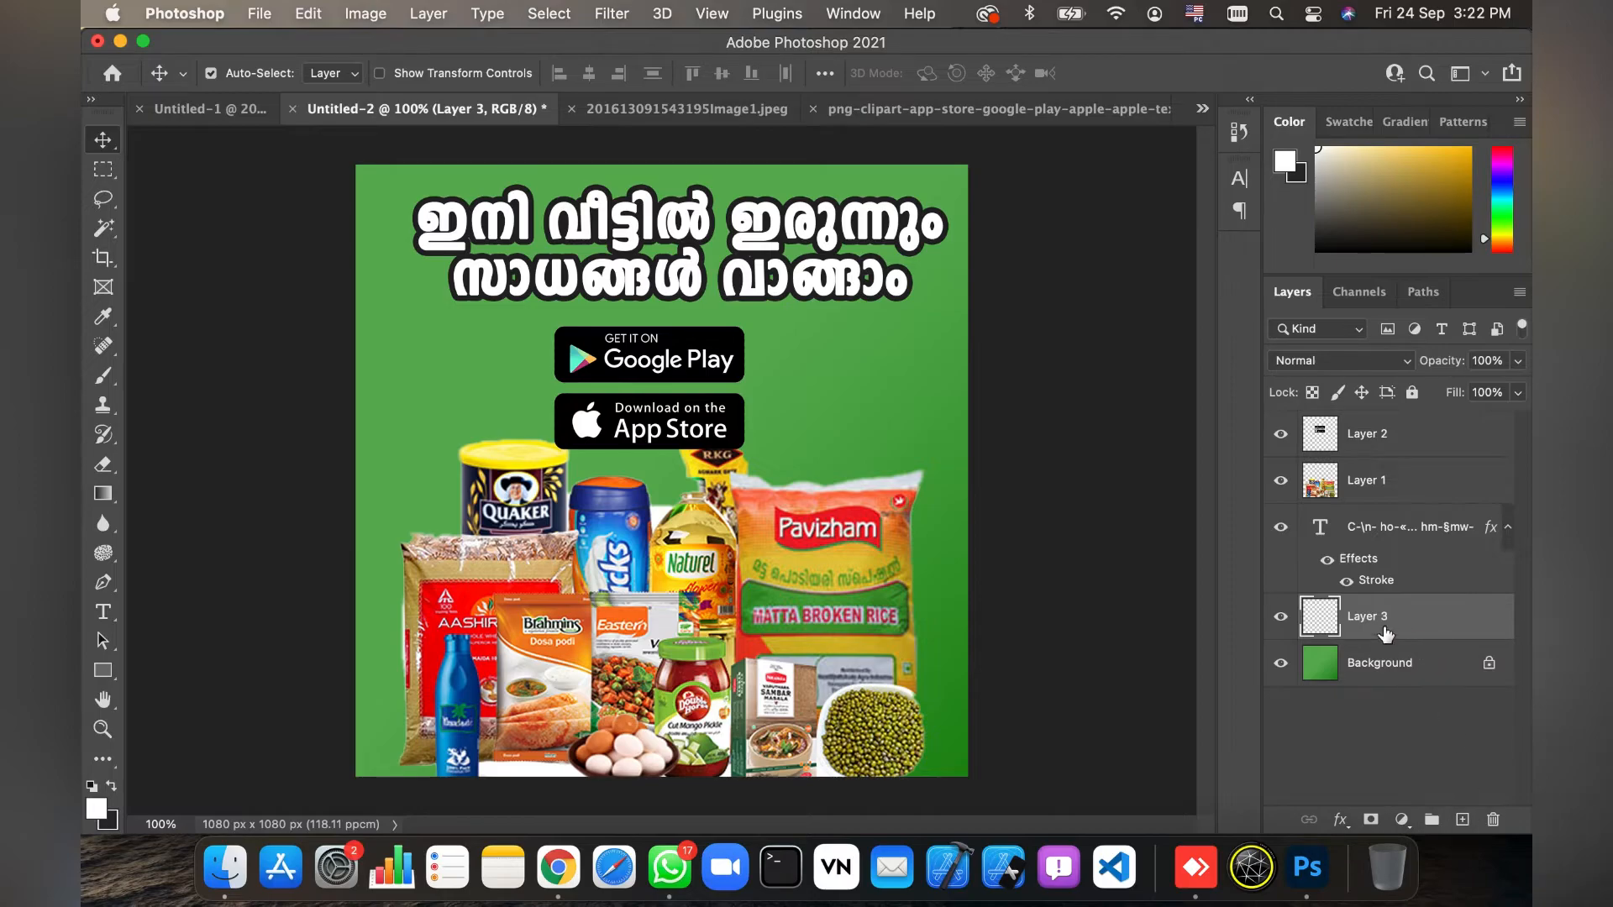
click(101, 495)
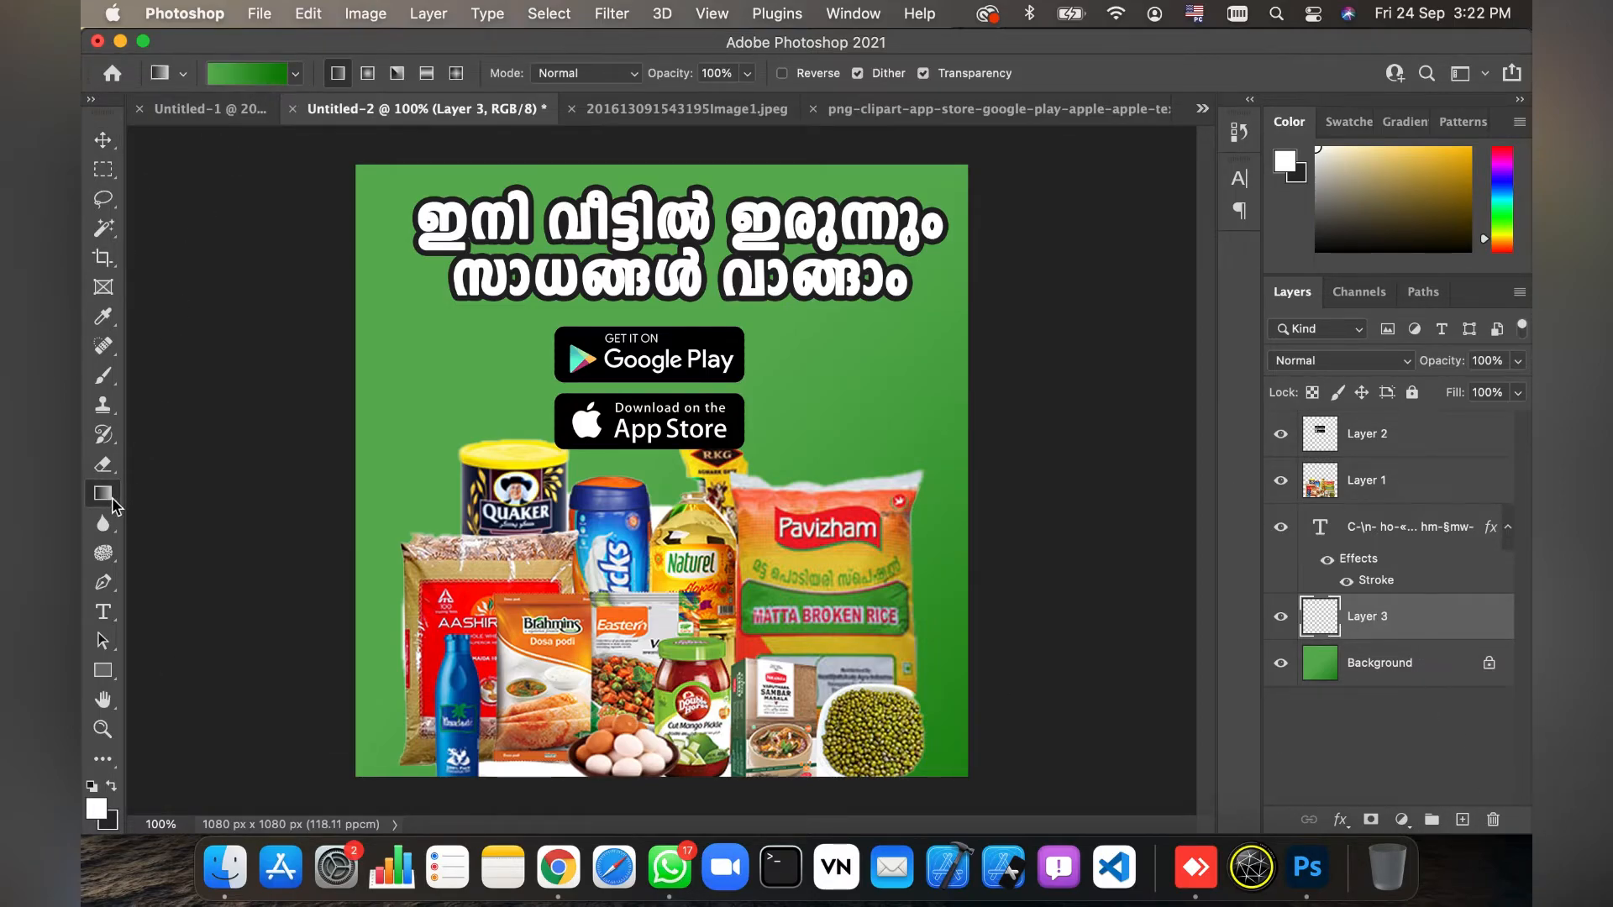
right_click(107, 498)
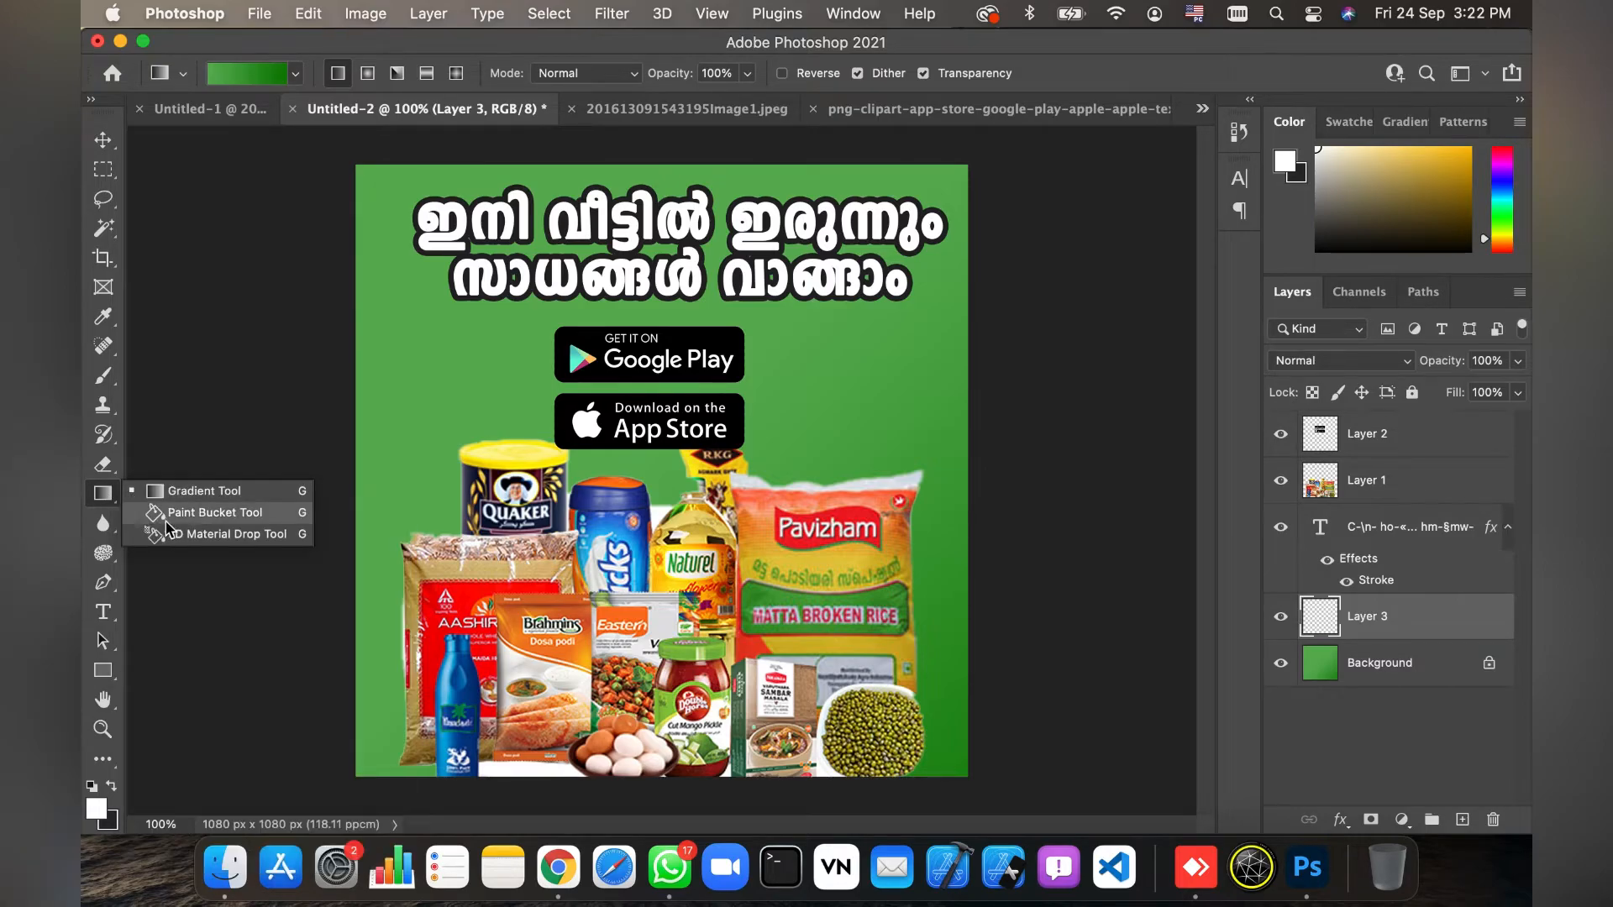
click(168, 514)
click(99, 811)
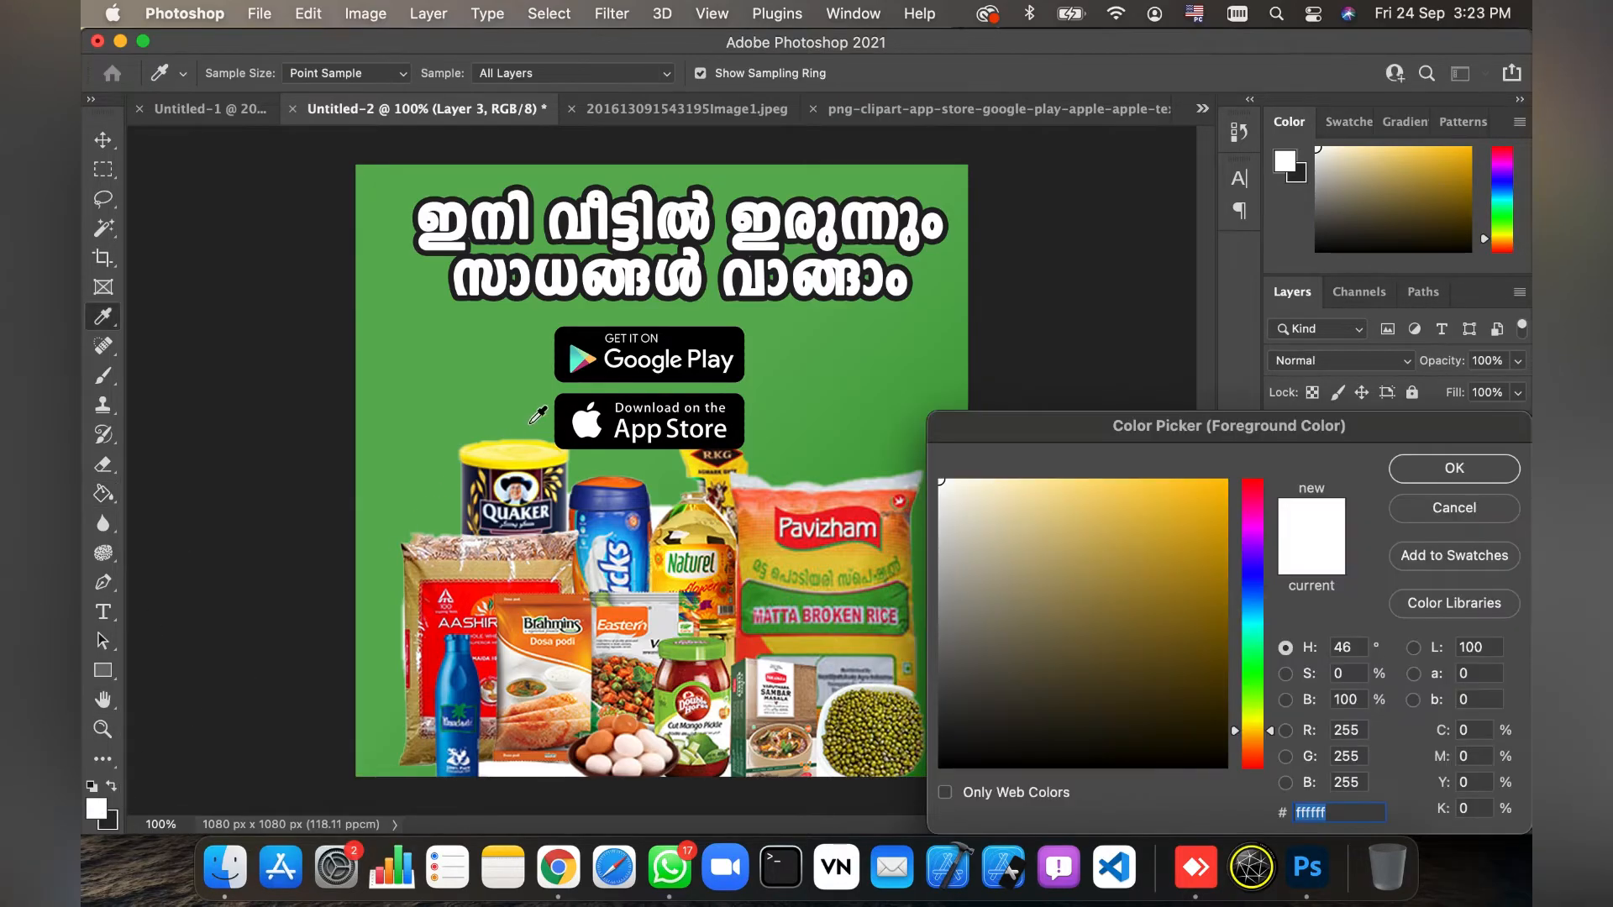
click(521, 473)
key(Return)
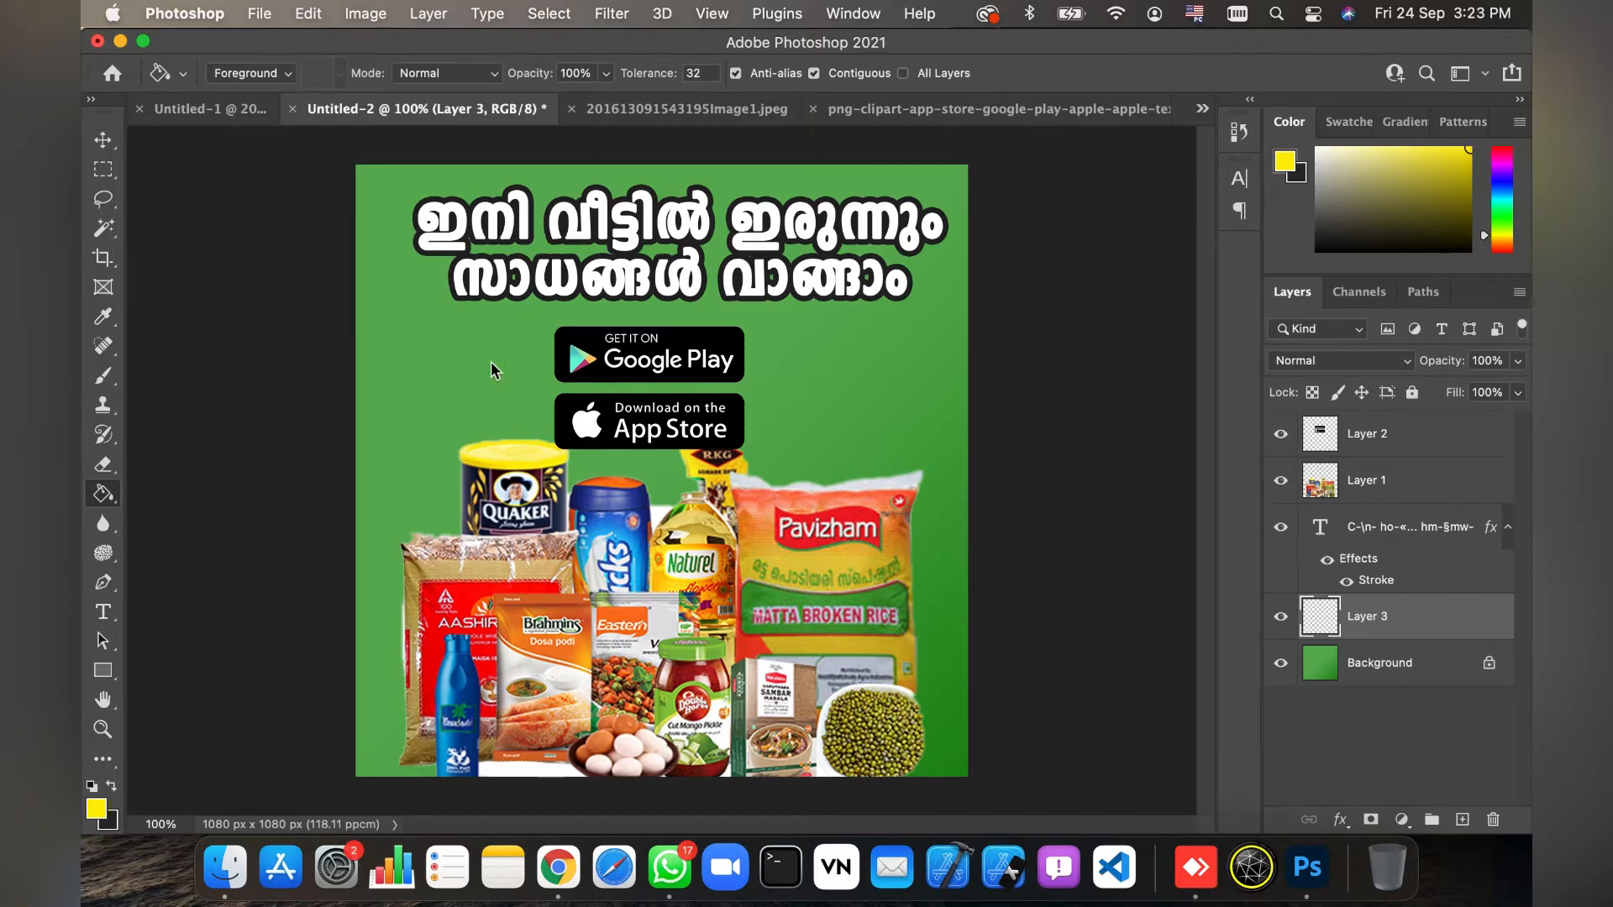
click(494, 370)
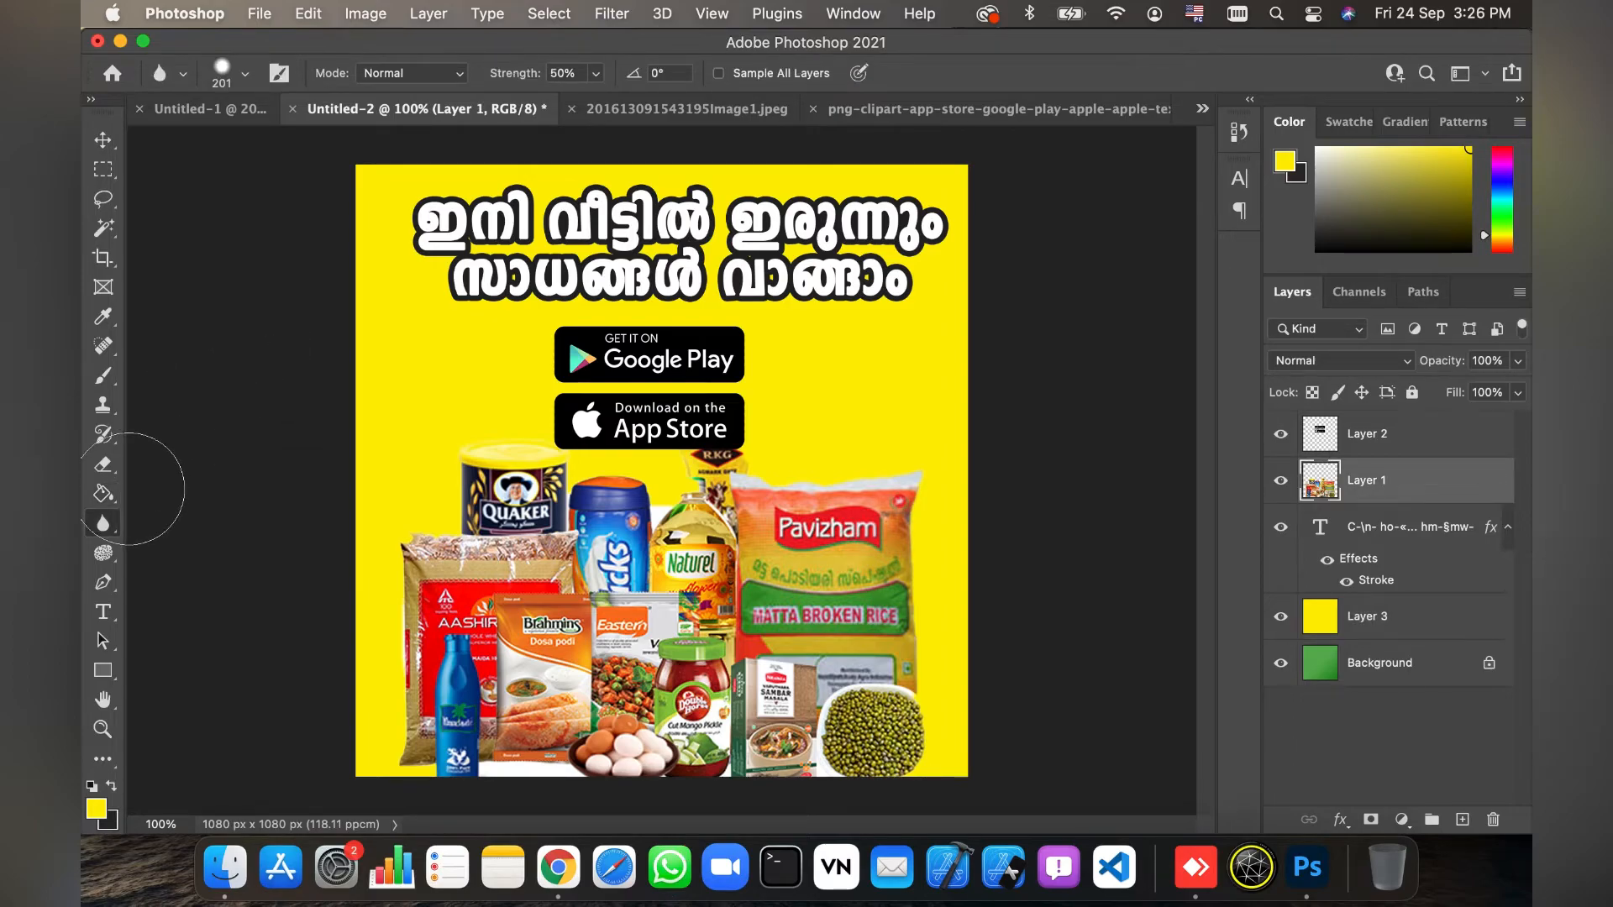
Try the Eraser along the right edge of the grocery products and undo the stroke
click(103, 467)
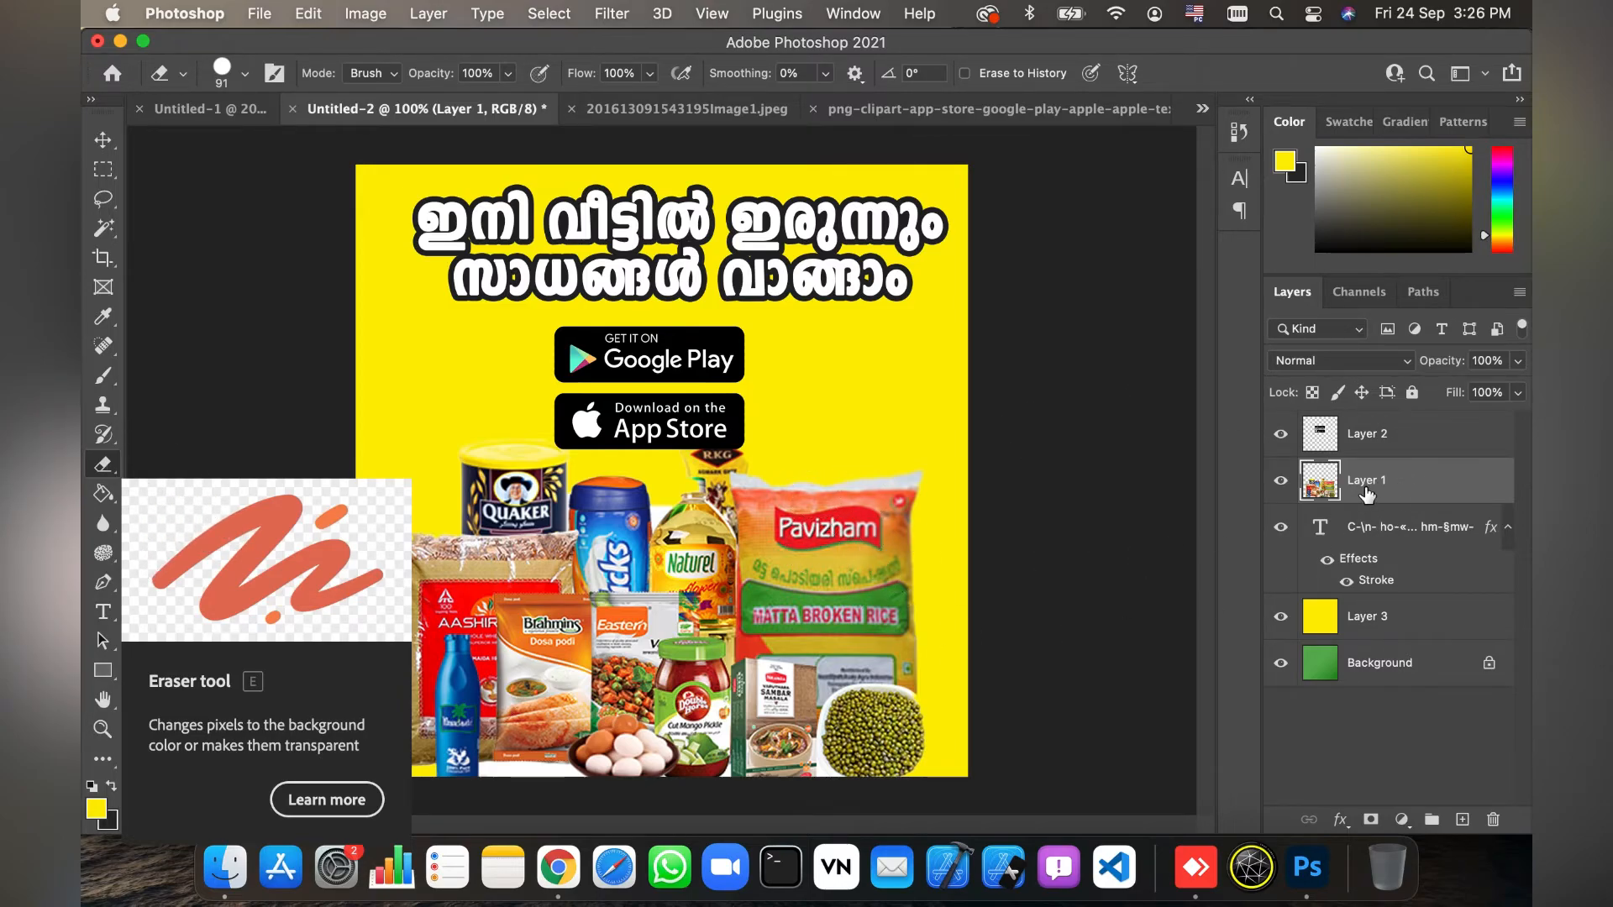
mouse_move(905, 440)
mouse_down()
mouse_move(922, 756)
mouse_move(921, 521)
mouse_move(855, 425)
mouse_move(952, 593)
mouse_up()
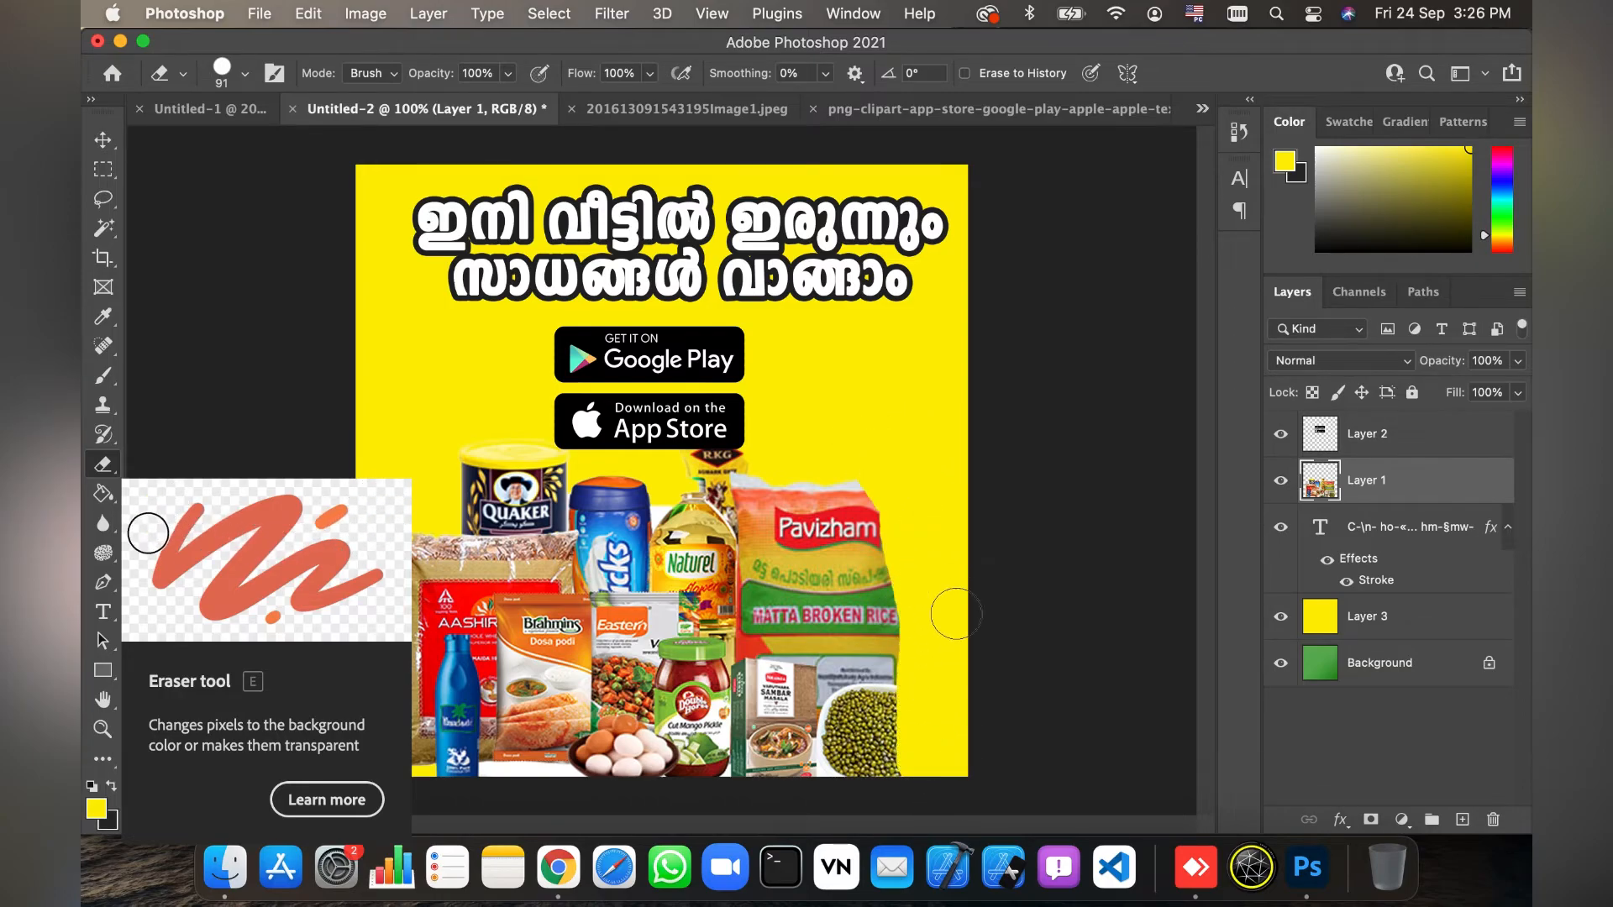
key(super+z)
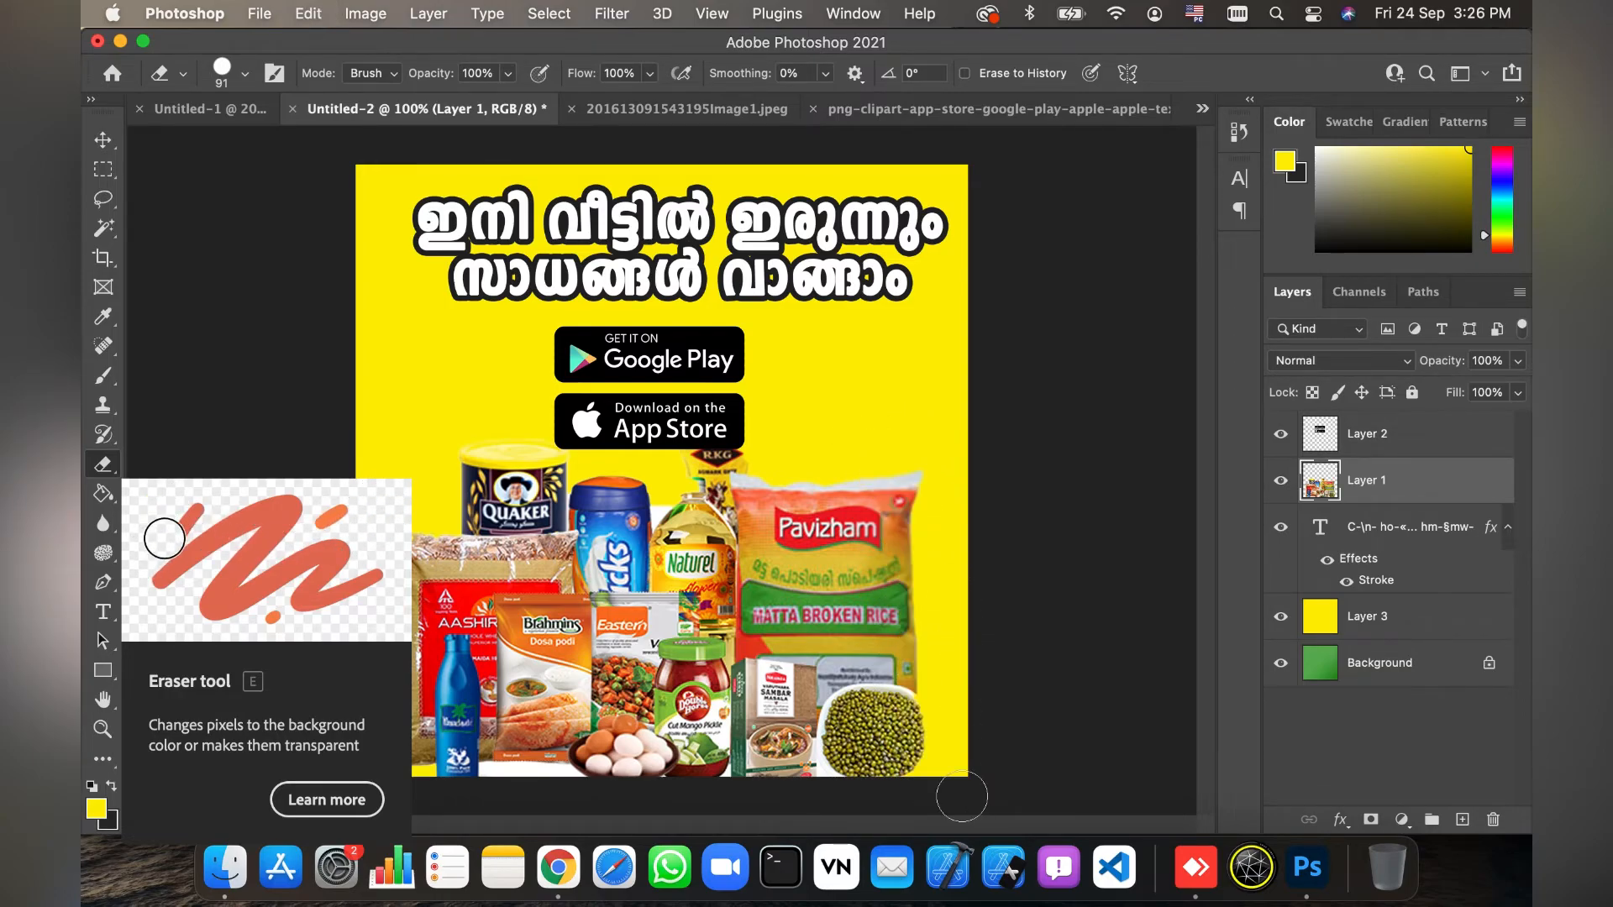
Set the Eraser brush size to 68 px and erase along the top edge of the Pavizham rice bag
right_click(877, 424)
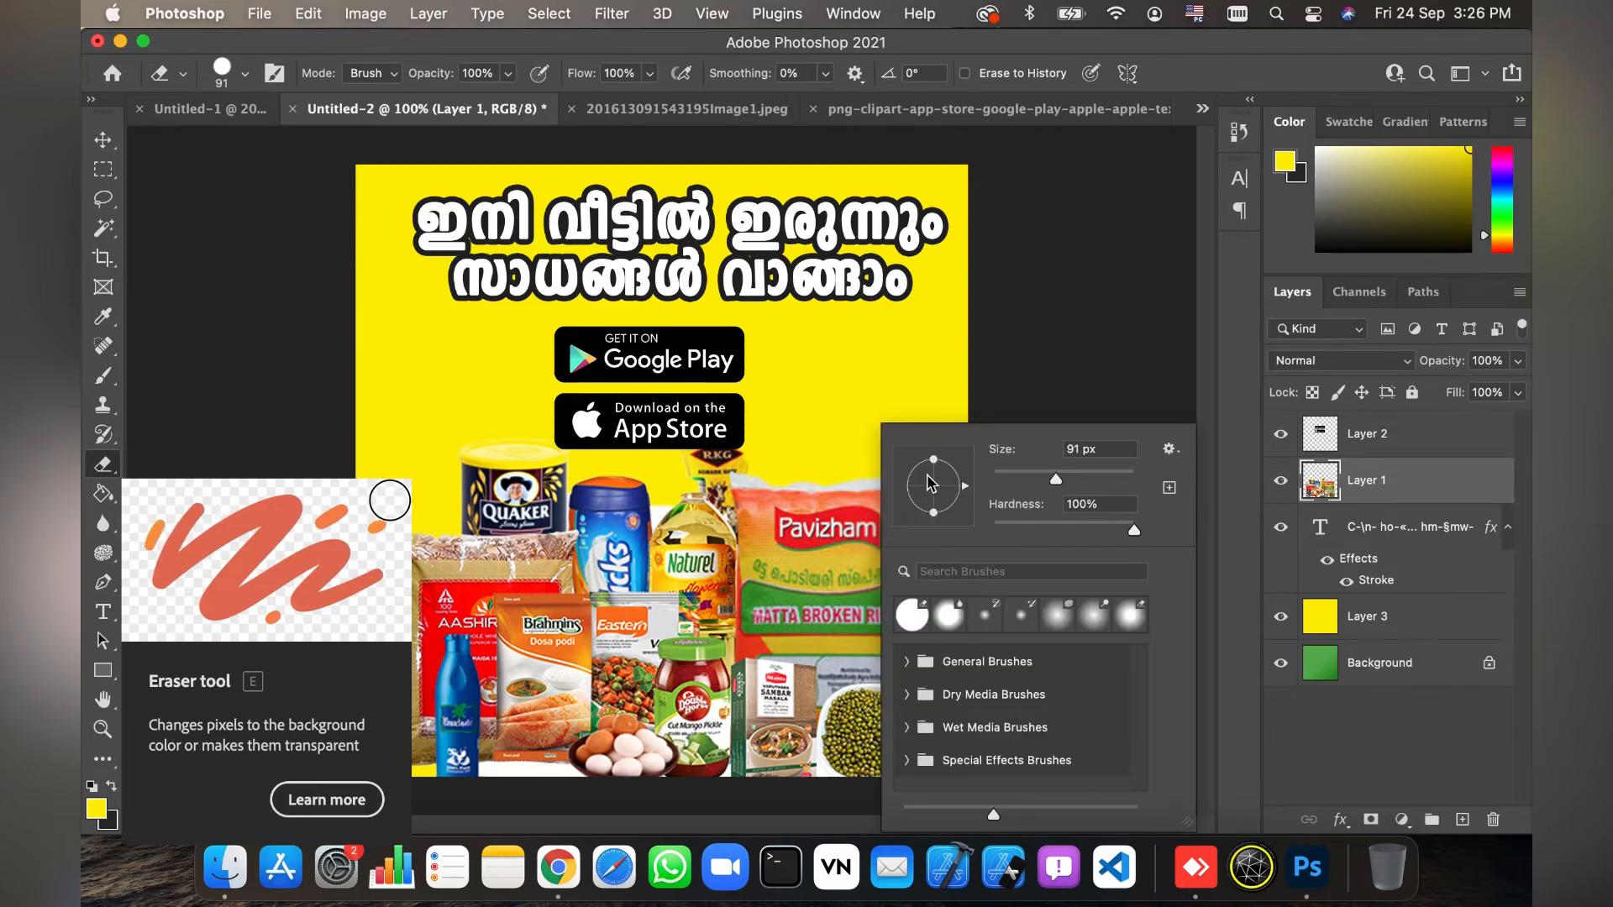
mouse_move(1056, 479)
mouse_down()
mouse_move(1025, 480)
mouse_move(1092, 485)
mouse_move(1040, 484)
mouse_up()
click(869, 409)
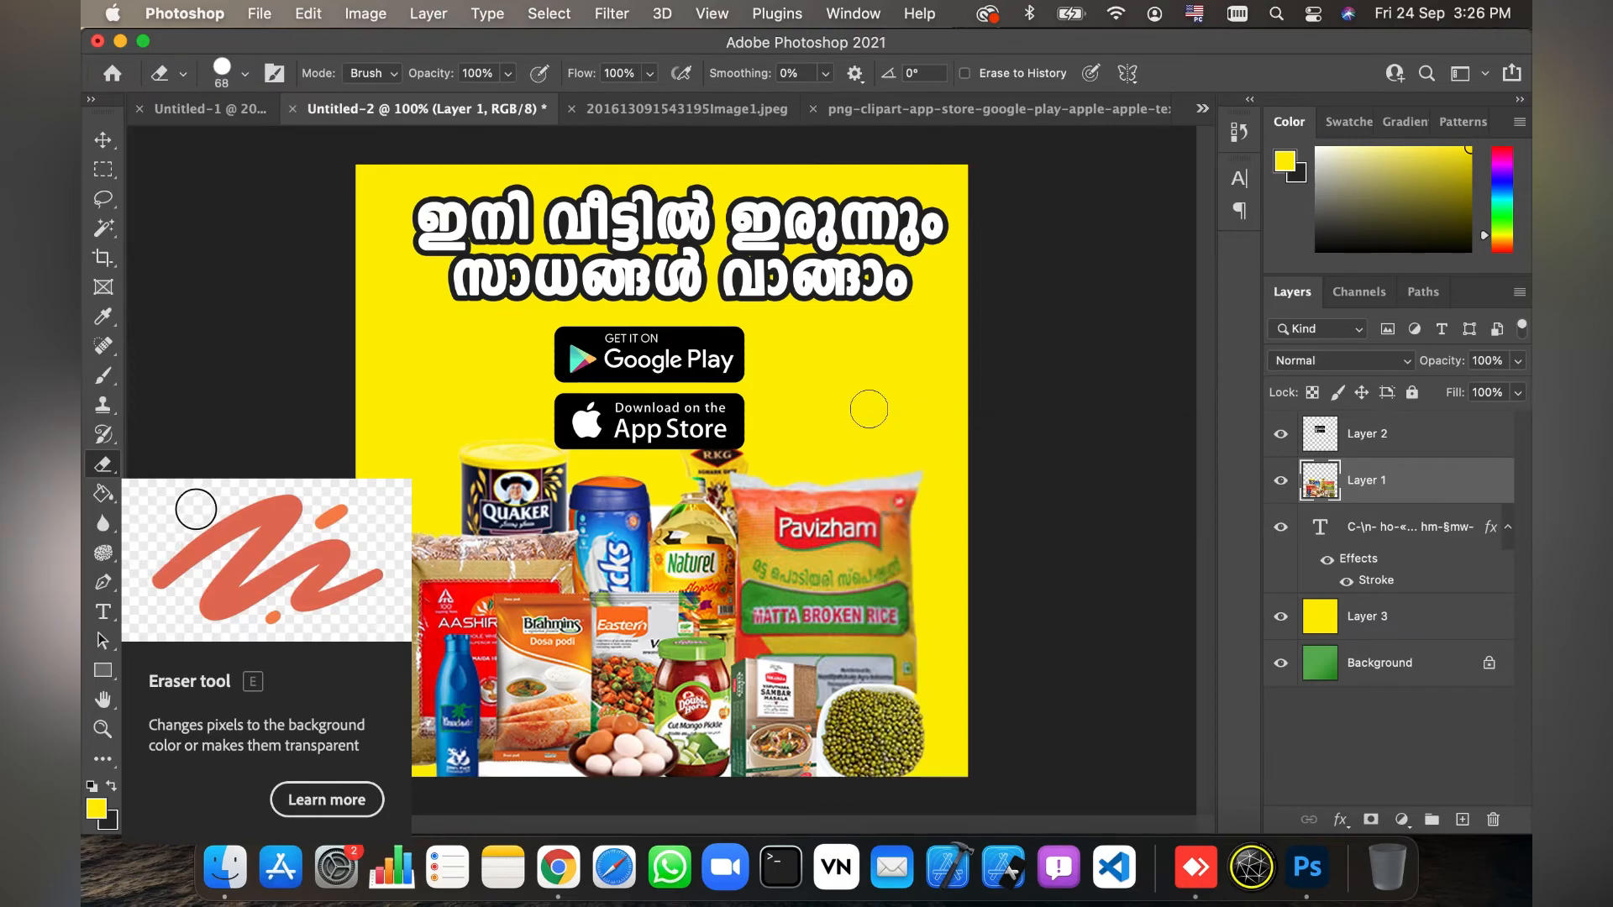
drag(762, 472, 954, 471)
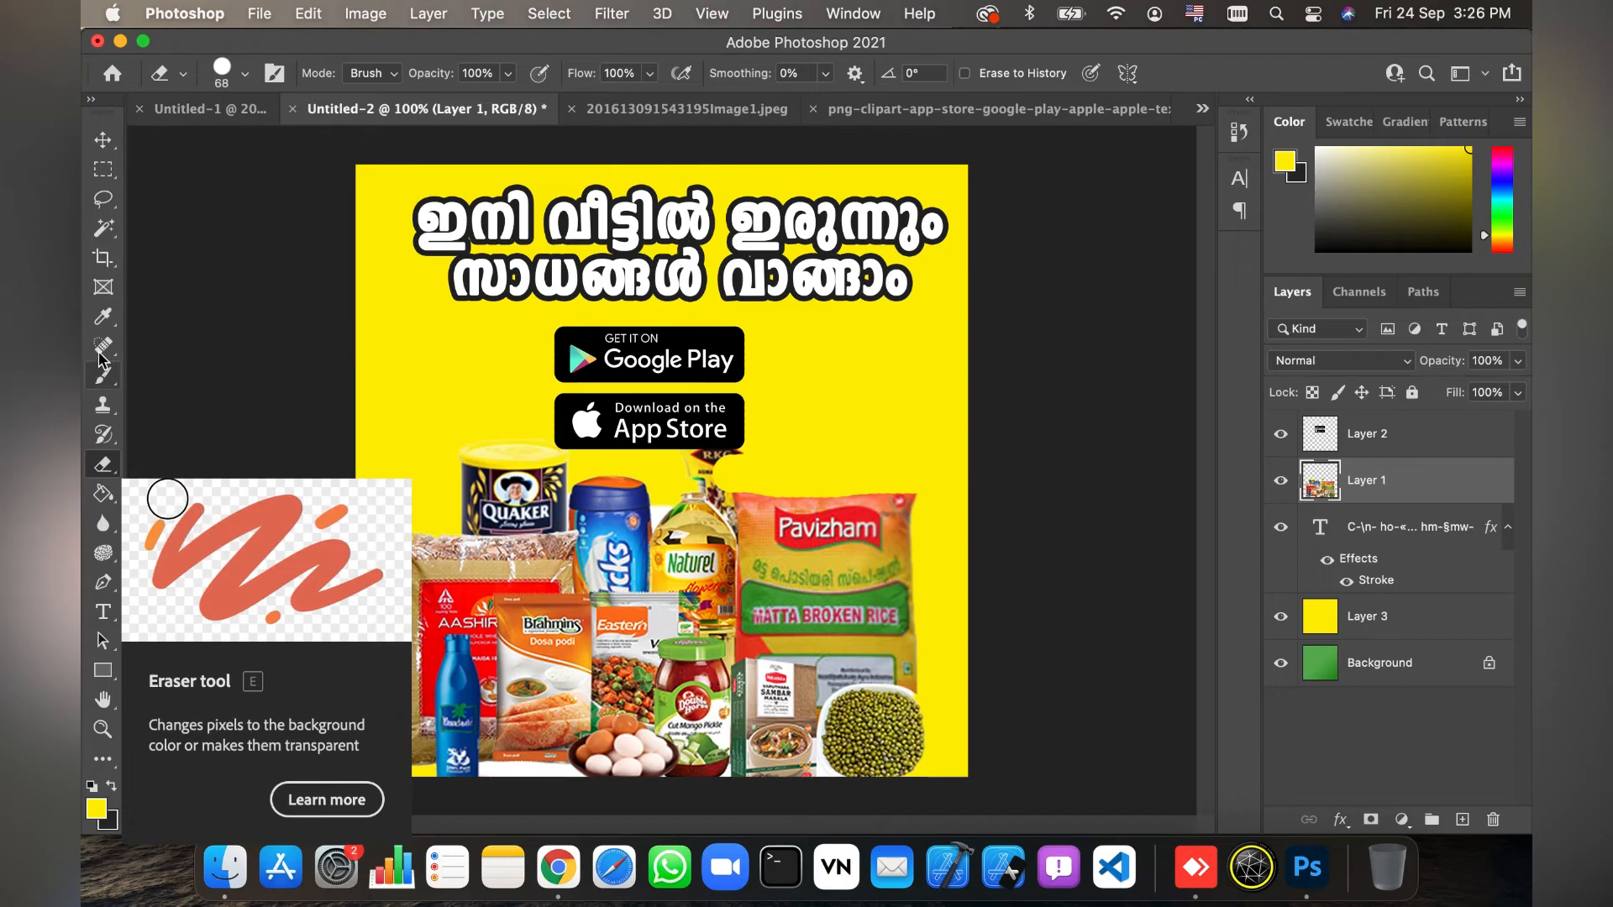
Use the Crop tool to shorten the ad from its lower edge to a frame of about 1080 x 855 px
click(113, 253)
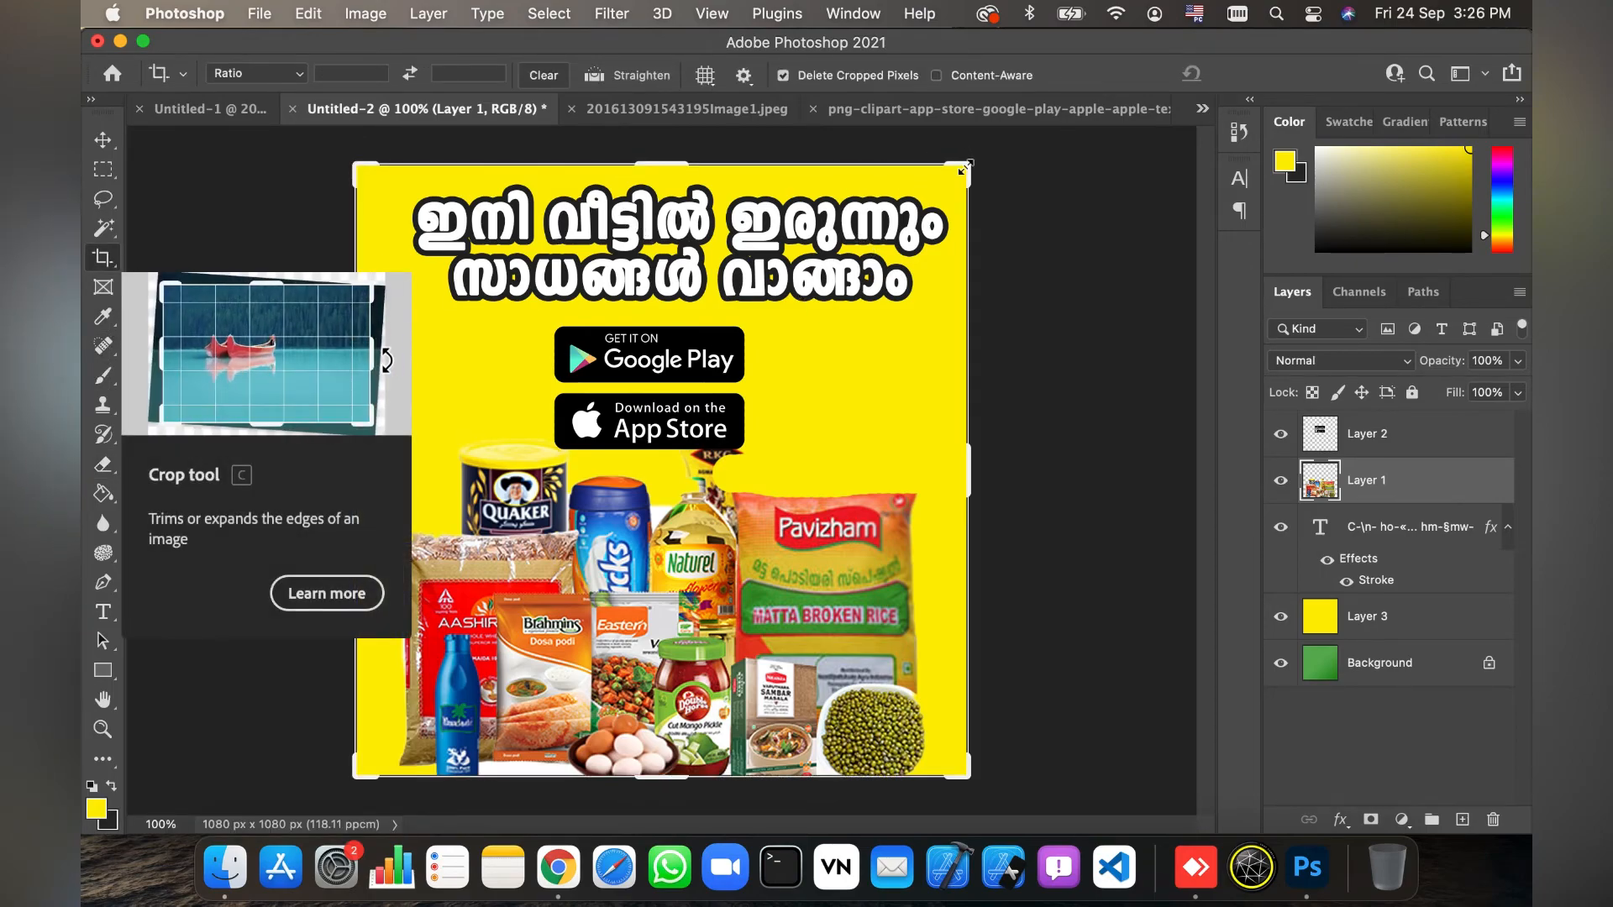
mouse_move(961, 153)
mouse_down()
mouse_move(846, 239)
mouse_move(987, 382)
mouse_move(967, 163)
mouse_up()
drag(978, 760, 973, 667)
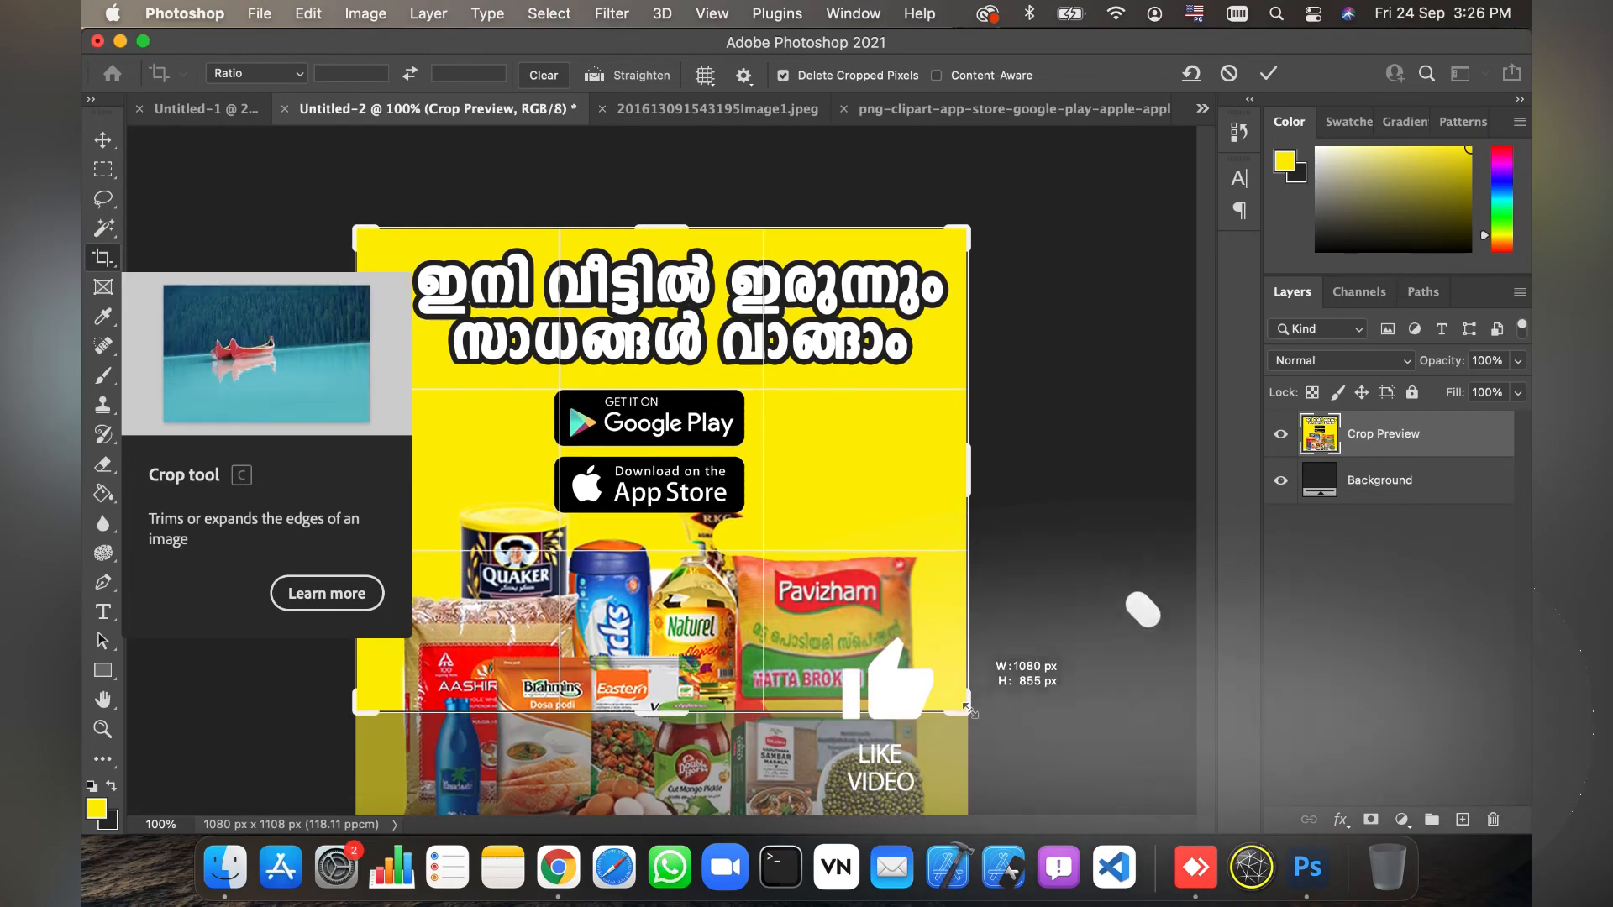